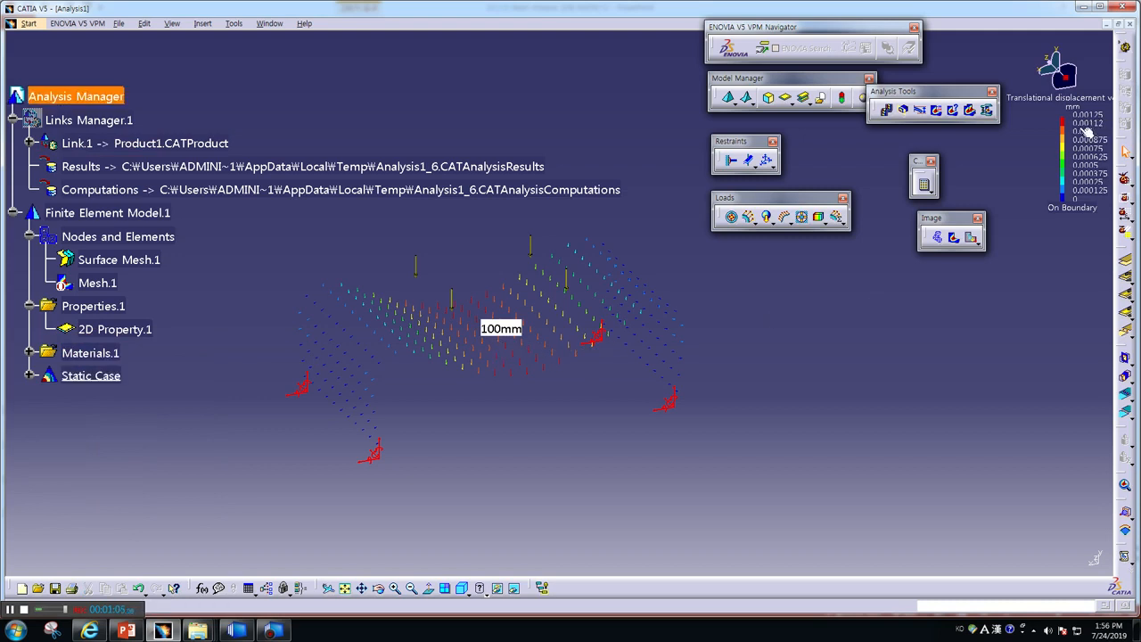
Switch to PowerPoint, review the Analysis 1 task and its deflection comparison table for 100 mm and 10 mm shells, and return to CATIA.
click(128, 632)
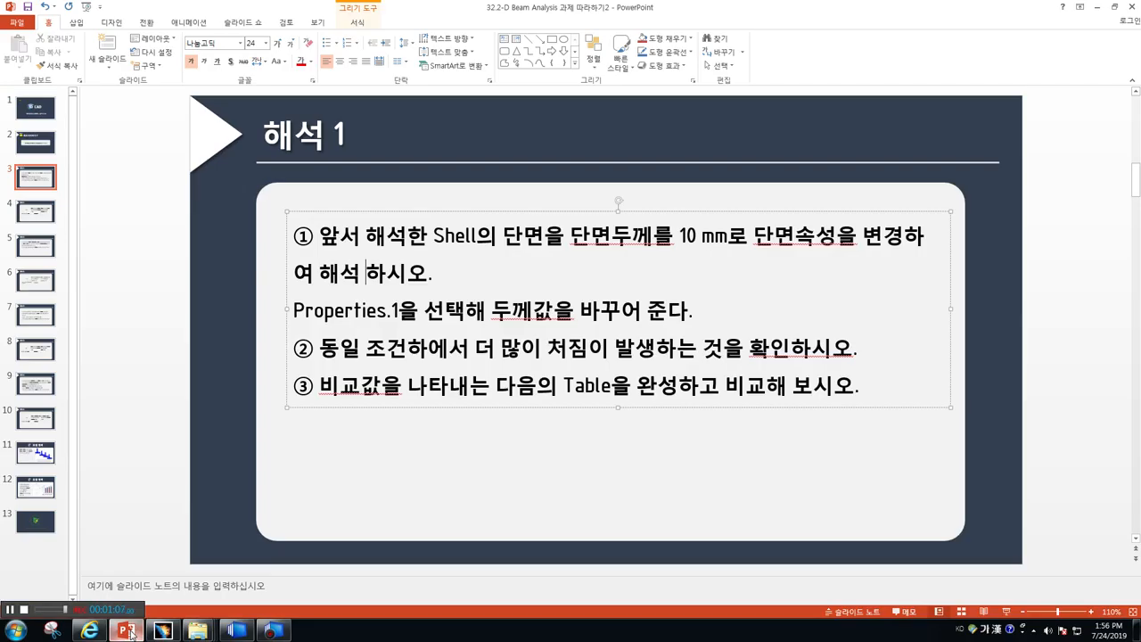
click(387, 473)
scroll(387, 474, down, 1)
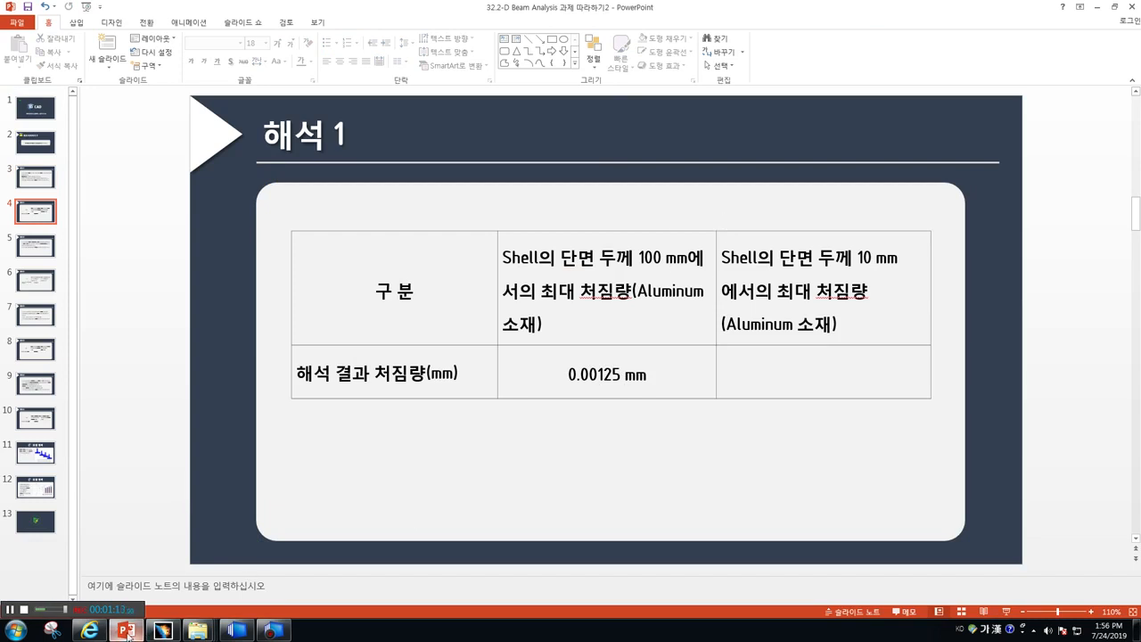
click(162, 630)
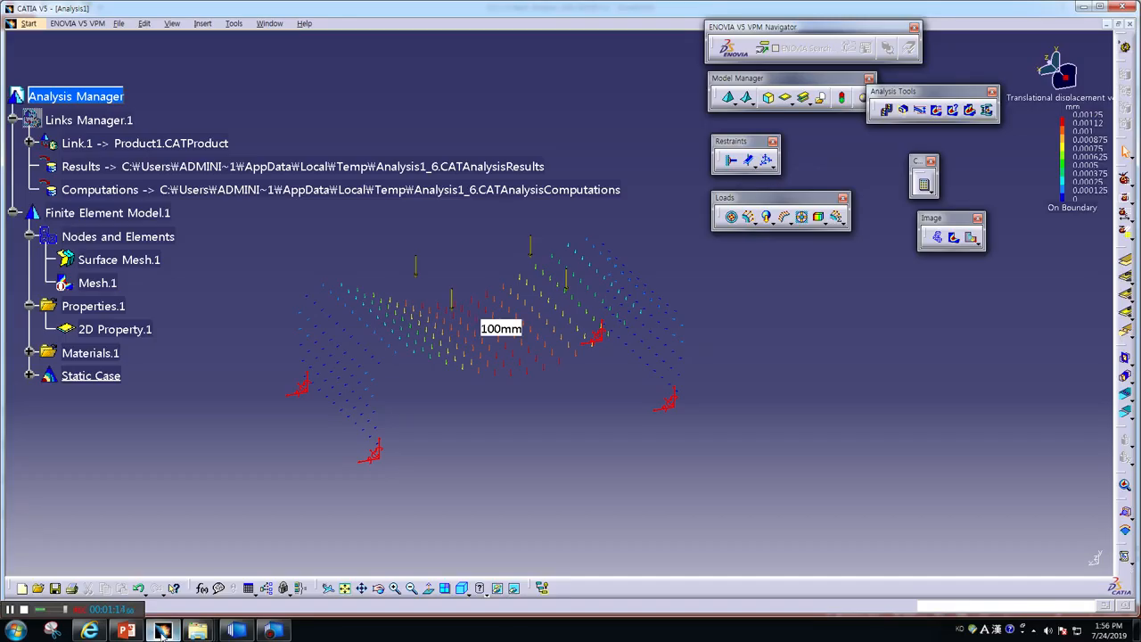
Set the thickness of 2D Property.1 to 10 mm.
double_click(112, 330)
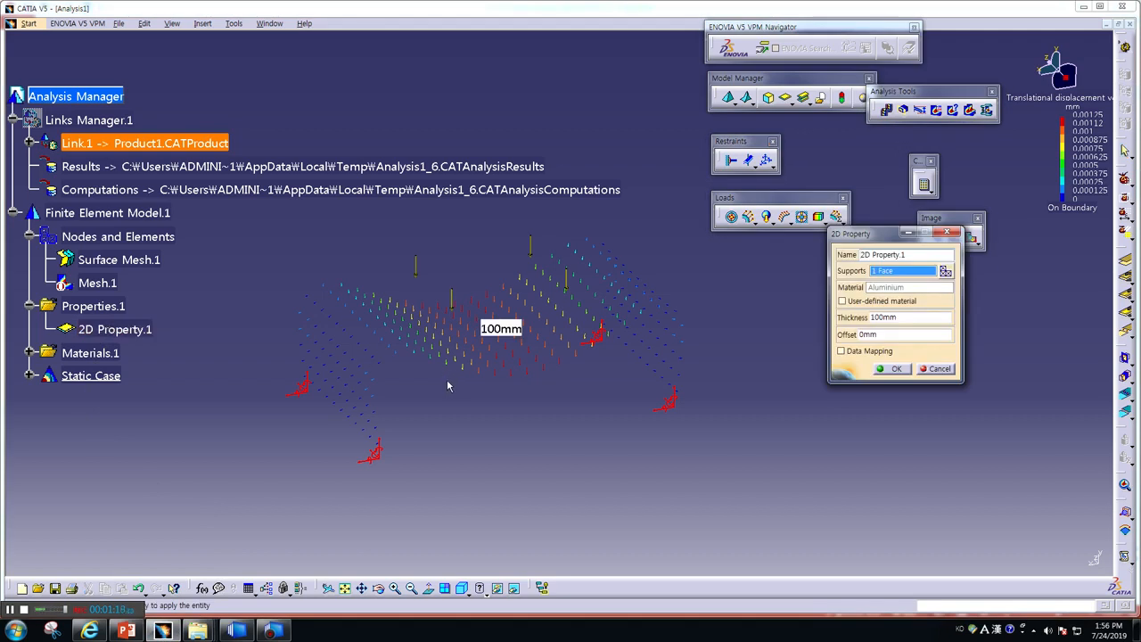
double_click(894, 318)
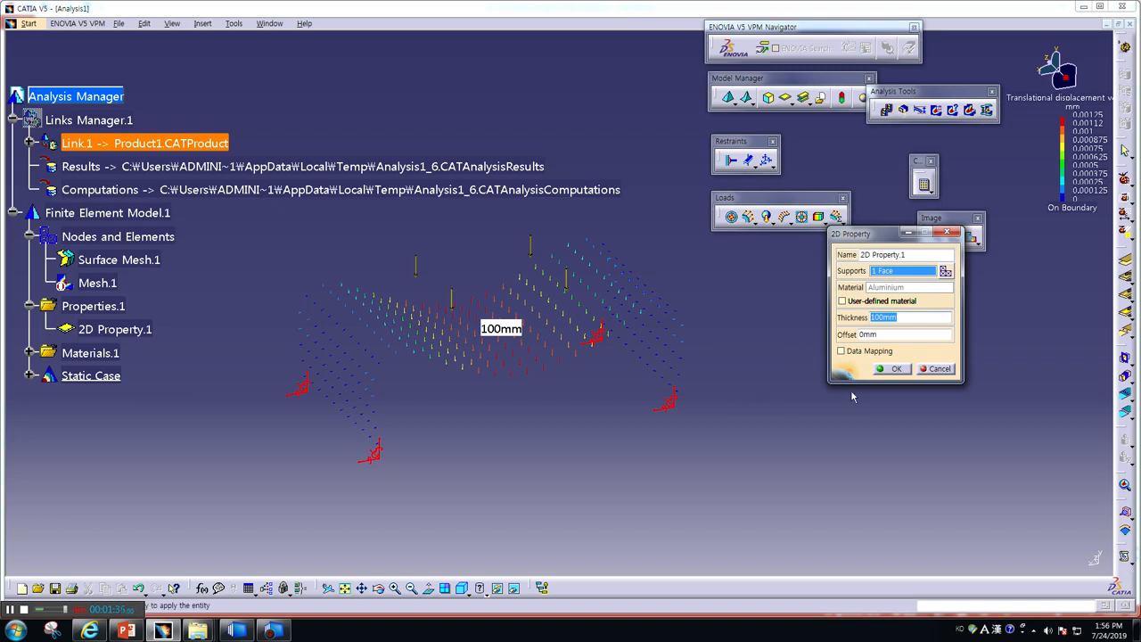
text(10)
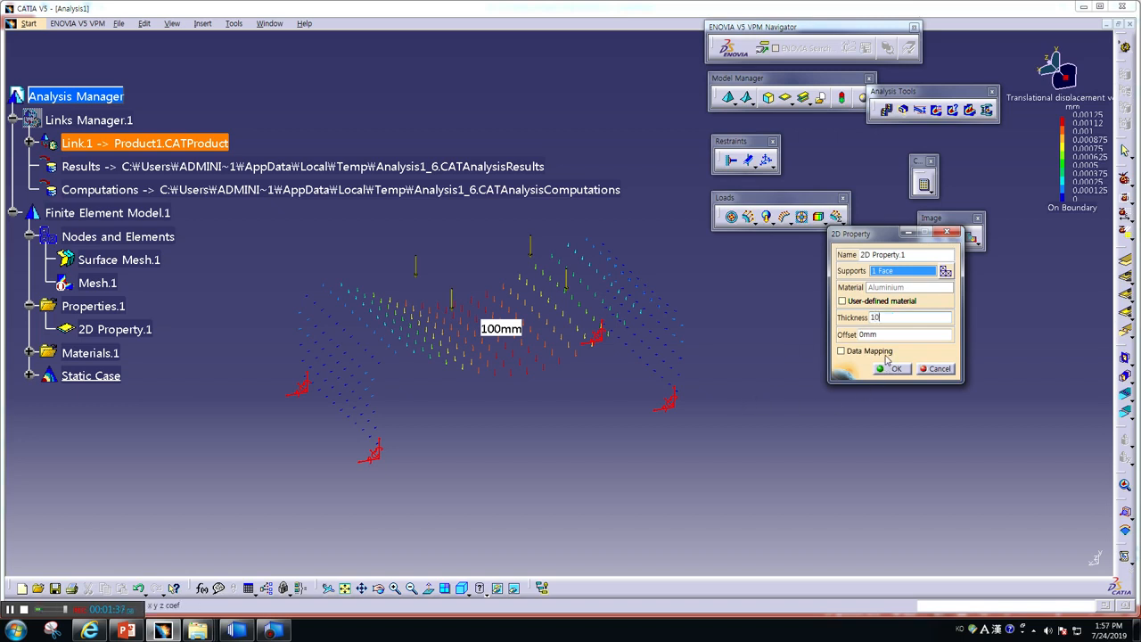
click(891, 369)
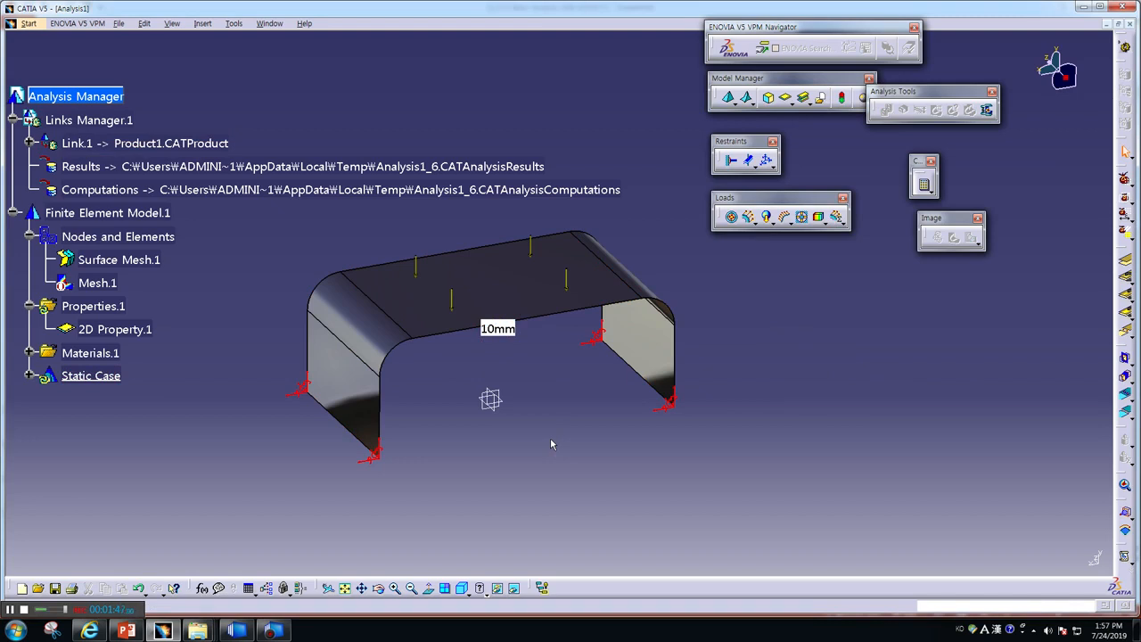
Run the Model Checker and inspect the status of the Part1.1 body with its mesh, property and material.
click(842, 98)
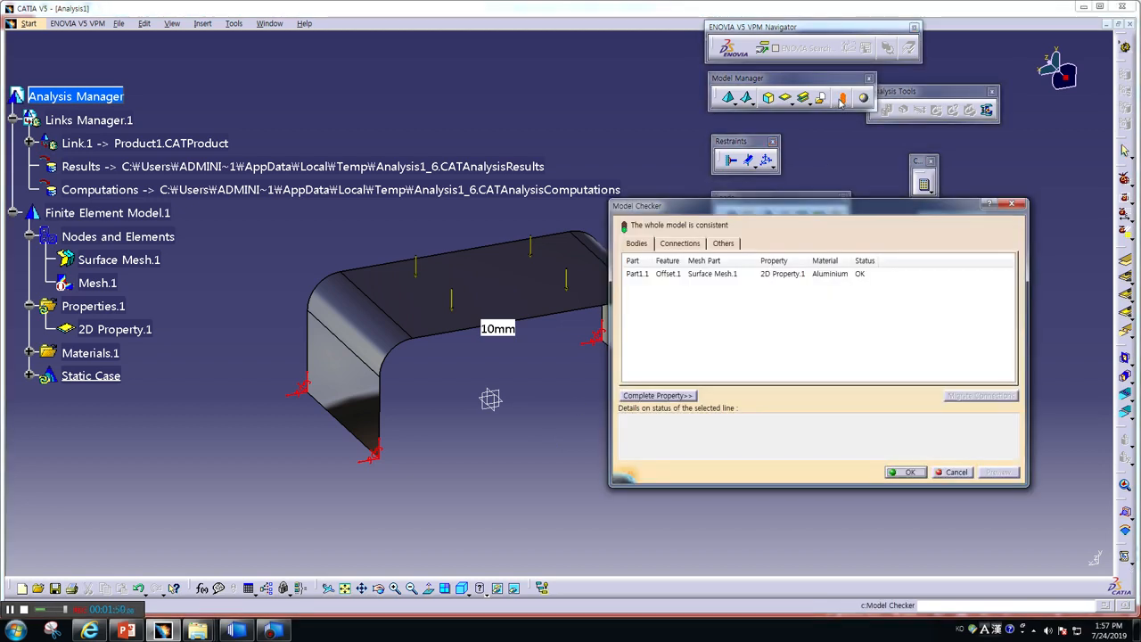
click(783, 273)
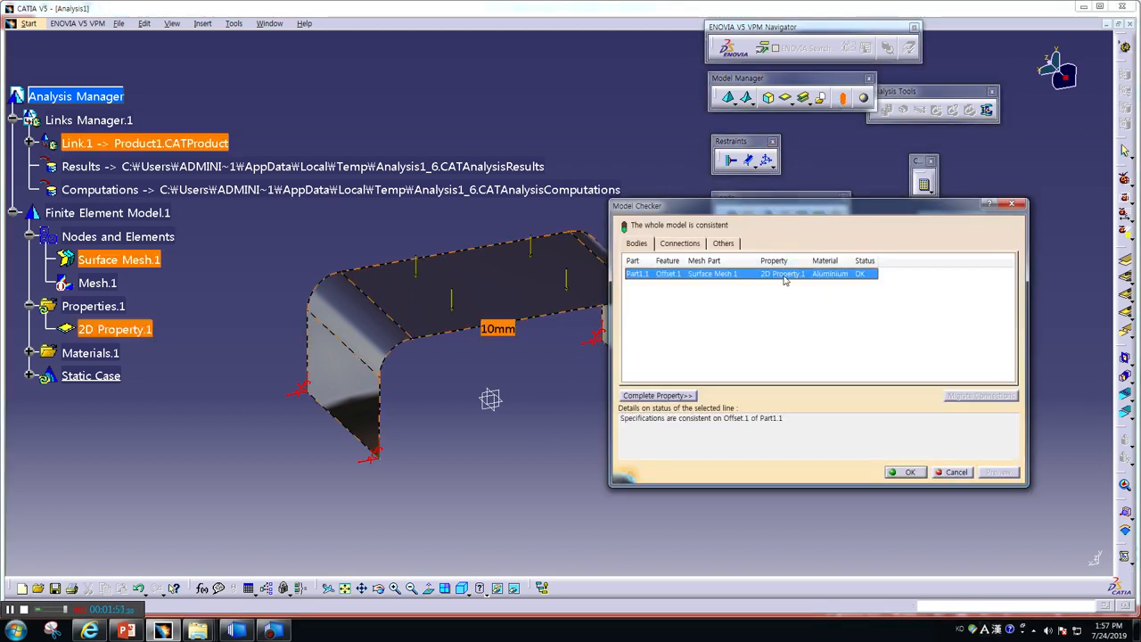
click(906, 472)
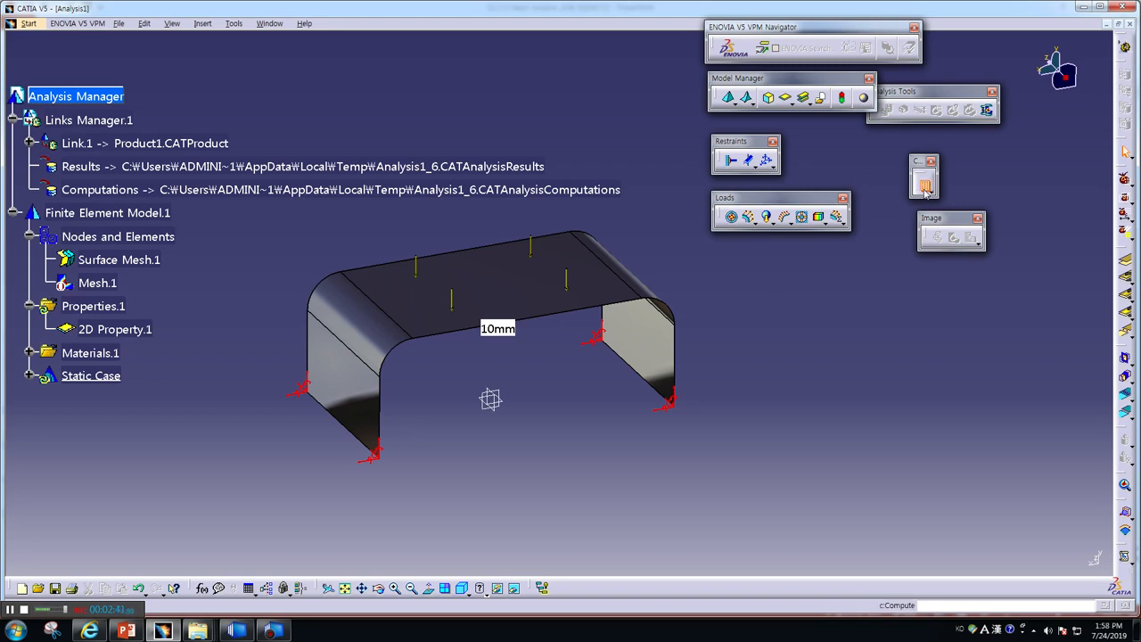
Try to compute all results of the analysis with the new shell thickness.
click(924, 186)
click(1037, 555)
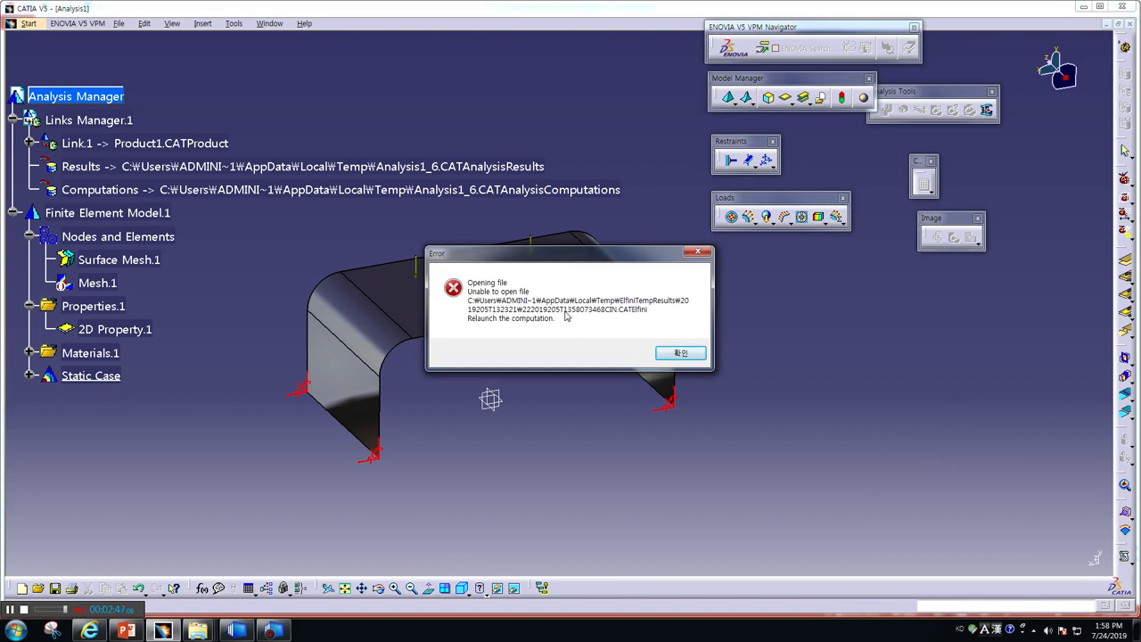
click(681, 353)
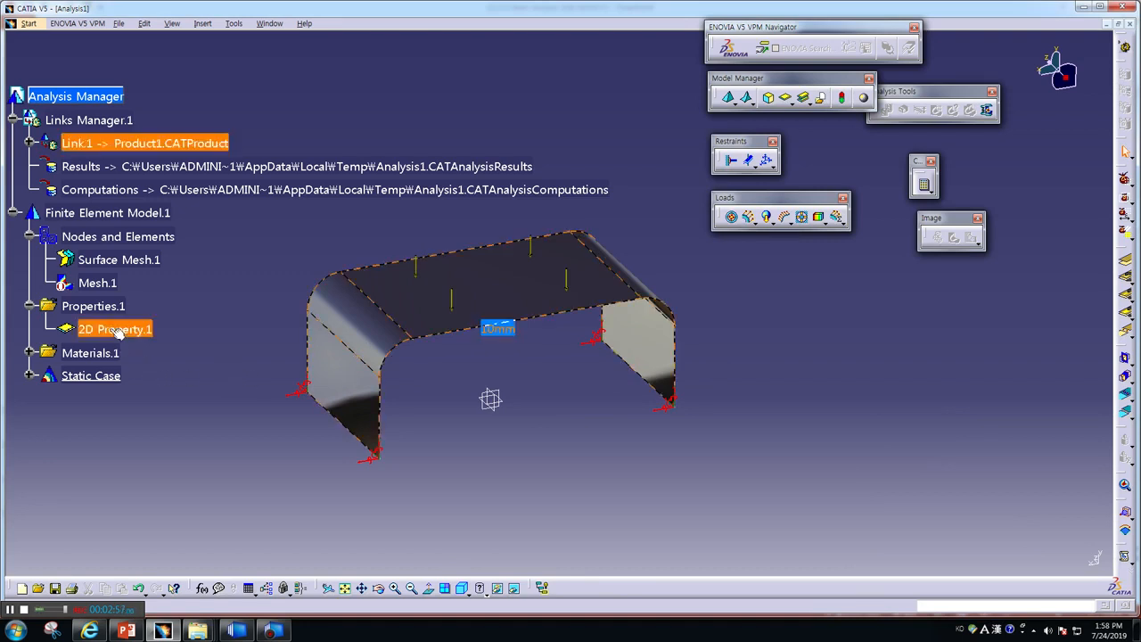
Display the Mesh.1 image and bring the shell's mesh fully into view, dismissing the image editing and layout options.
double_click(101, 287)
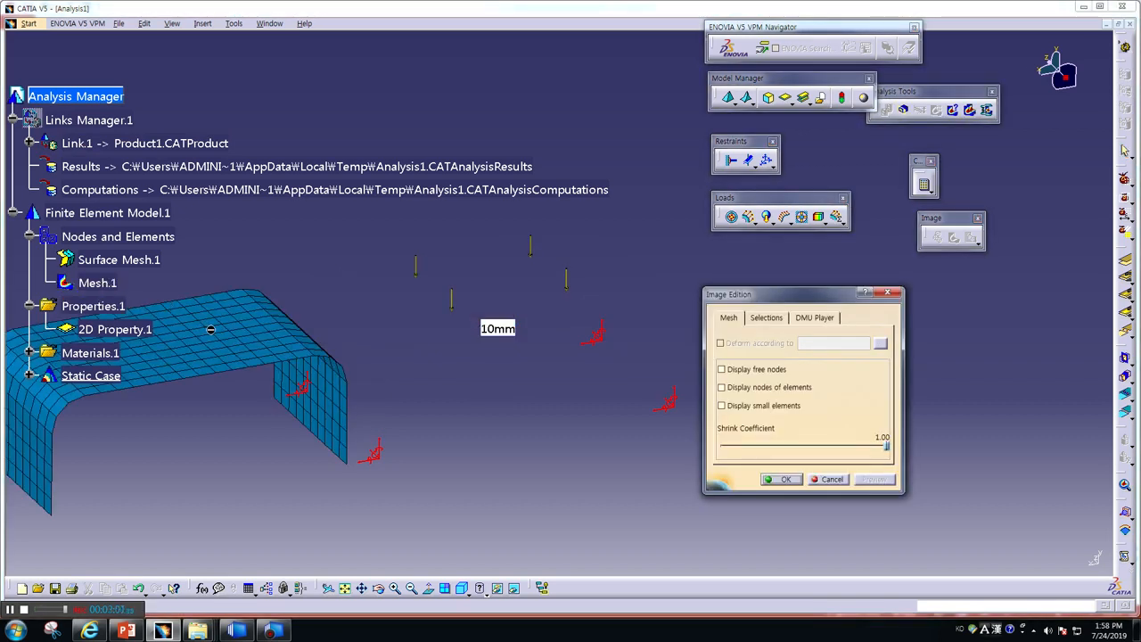
click(833, 481)
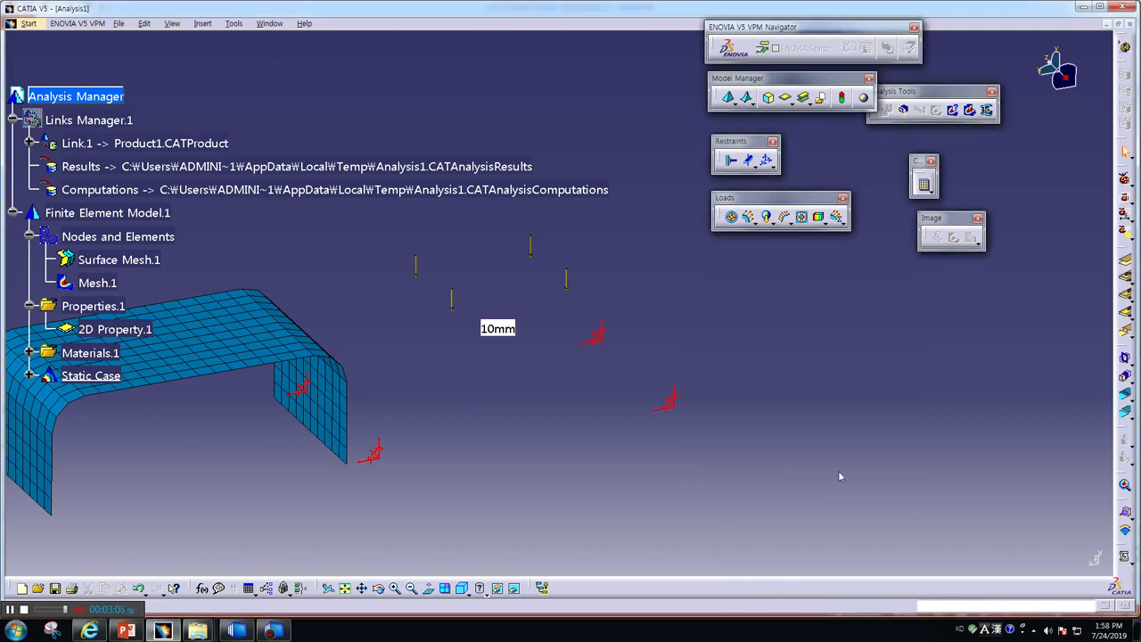
click(971, 111)
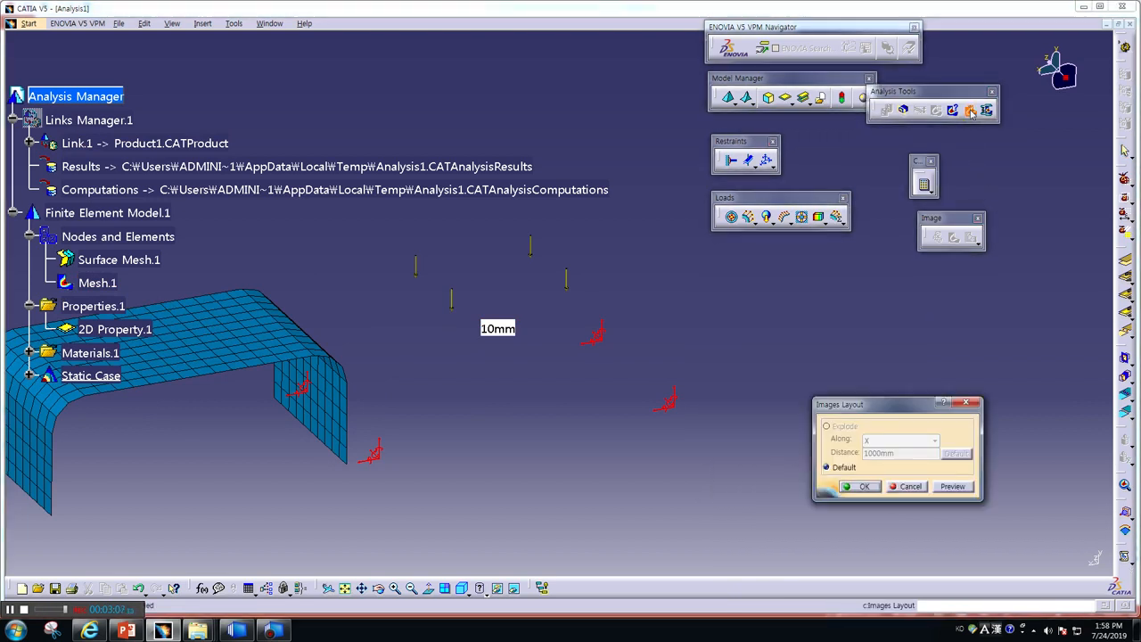
click(906, 489)
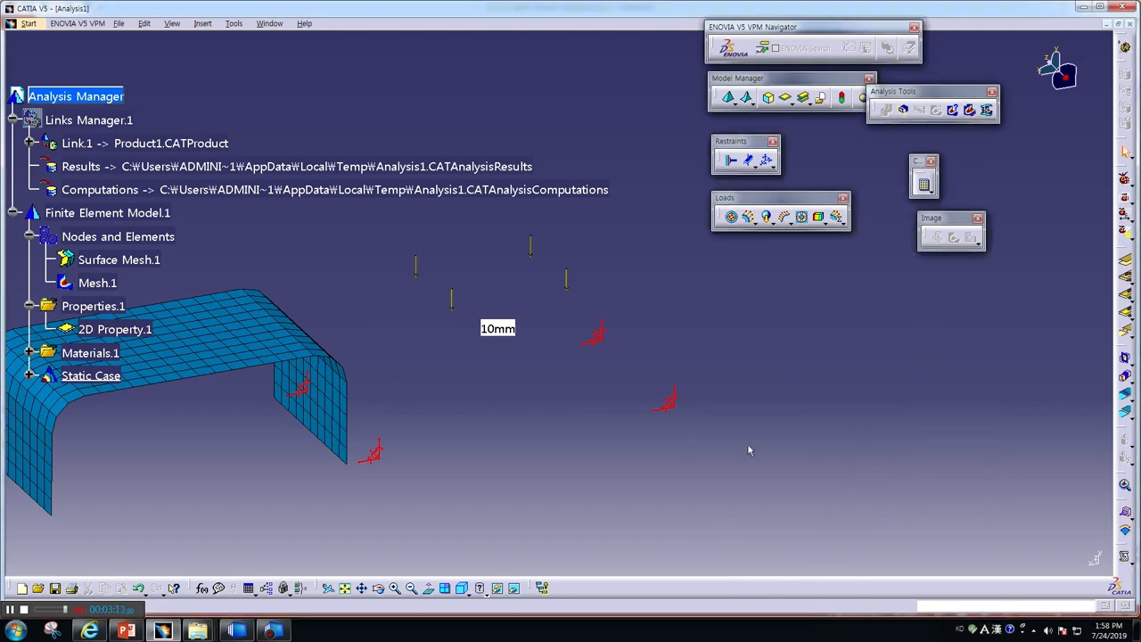
click(264, 378)
middle_drag(161, 350, 450, 336)
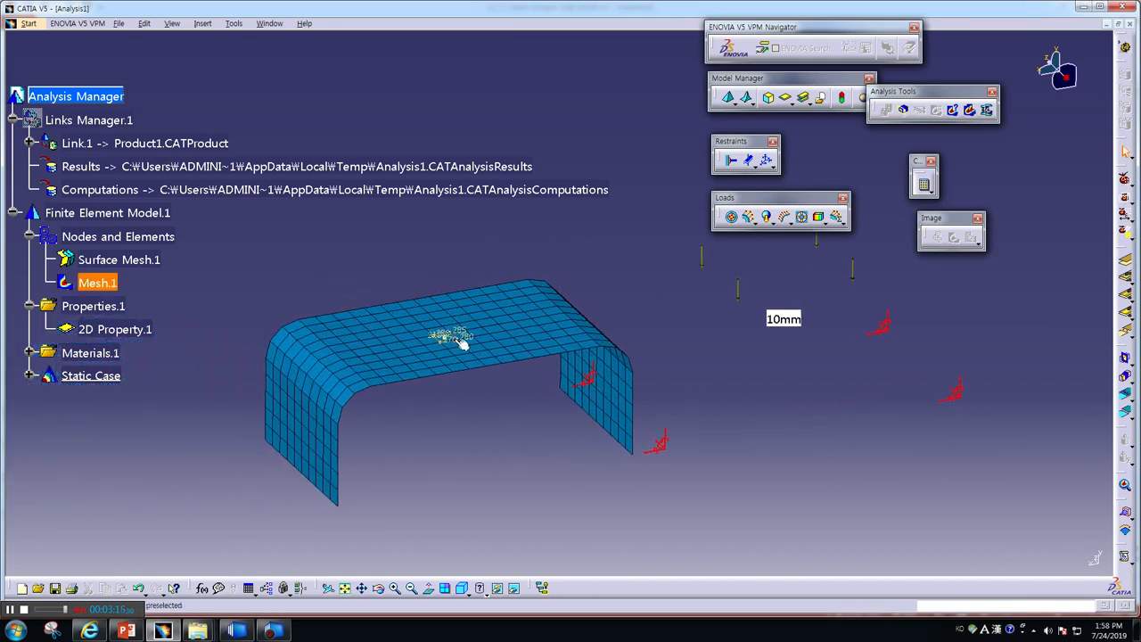
Toggle the visibility of Links Manager.1 and run Mesh Visualization on Nodes and Elements.
right_click(69, 121)
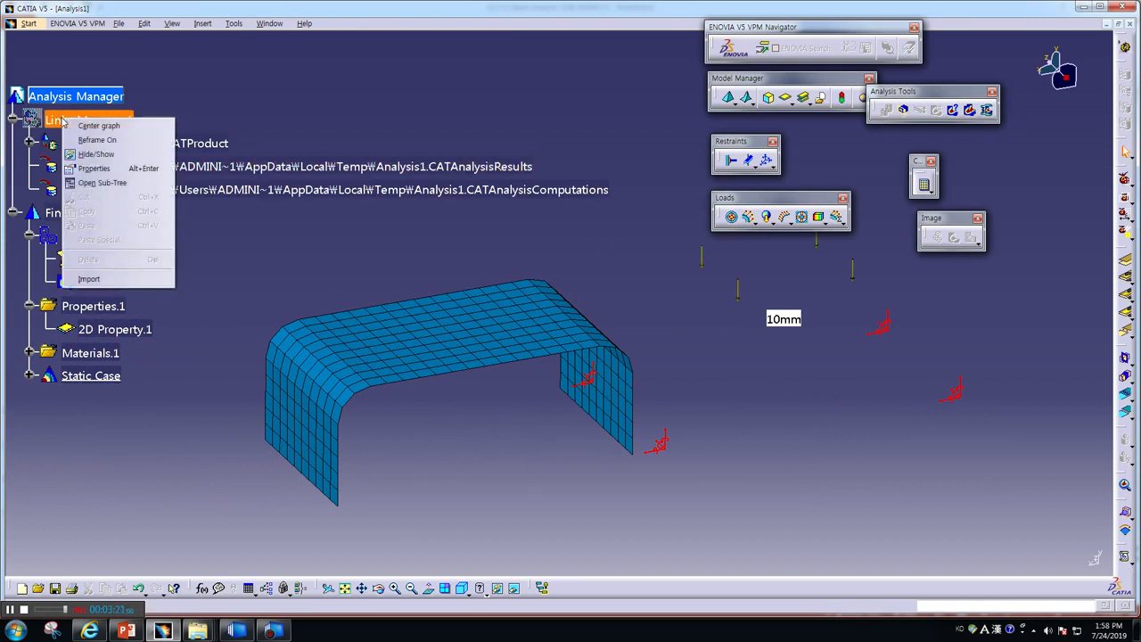
click(95, 154)
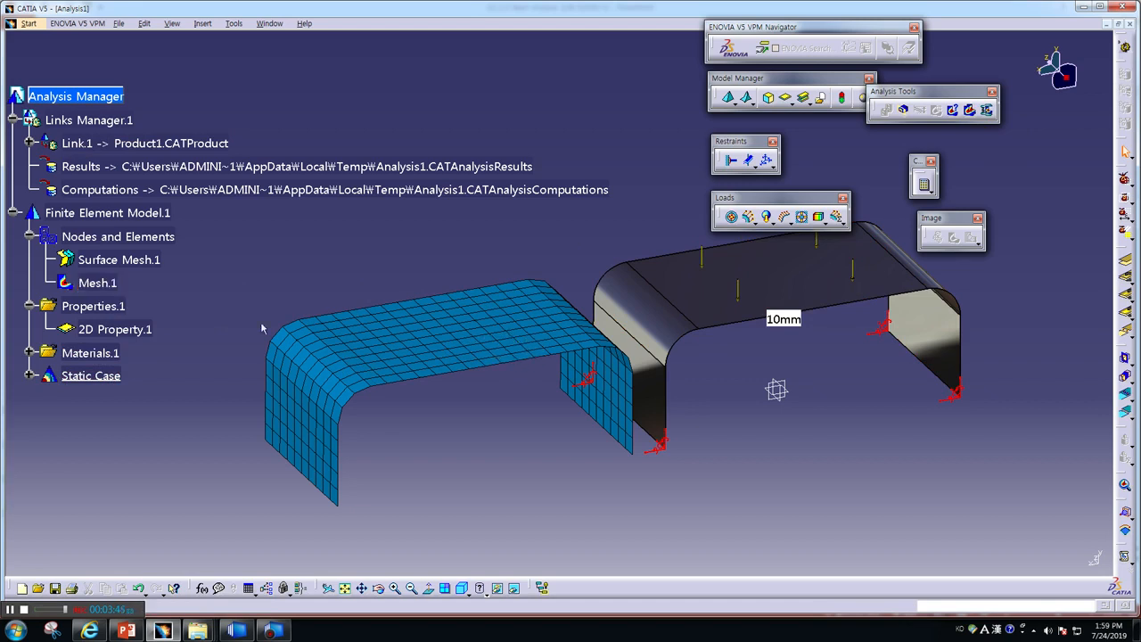
double_click(134, 239)
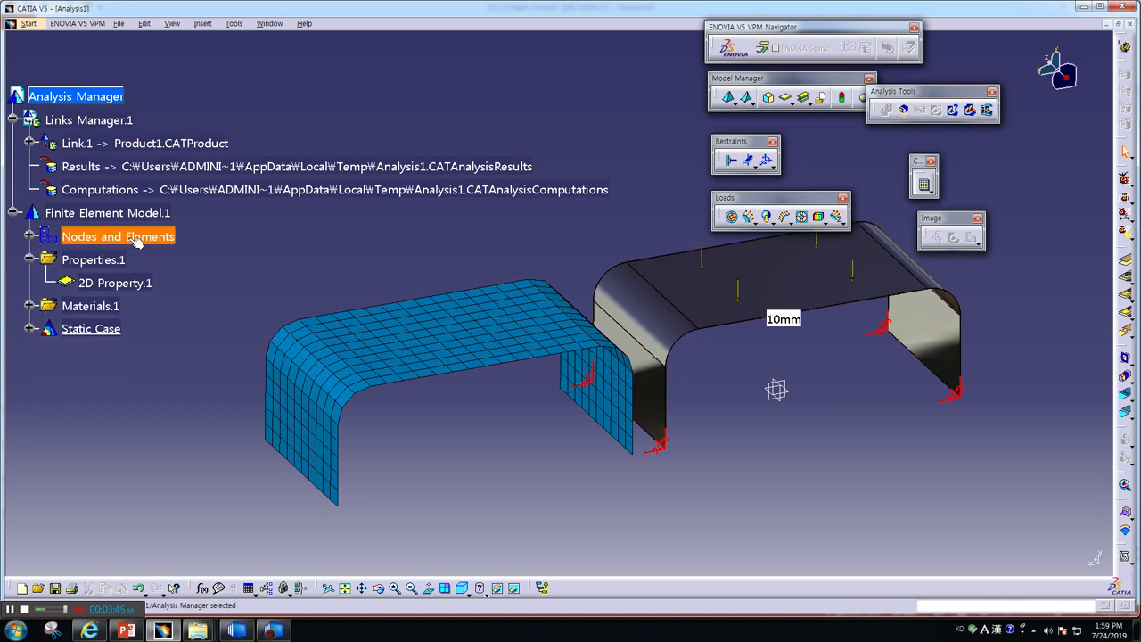
right_click(137, 241)
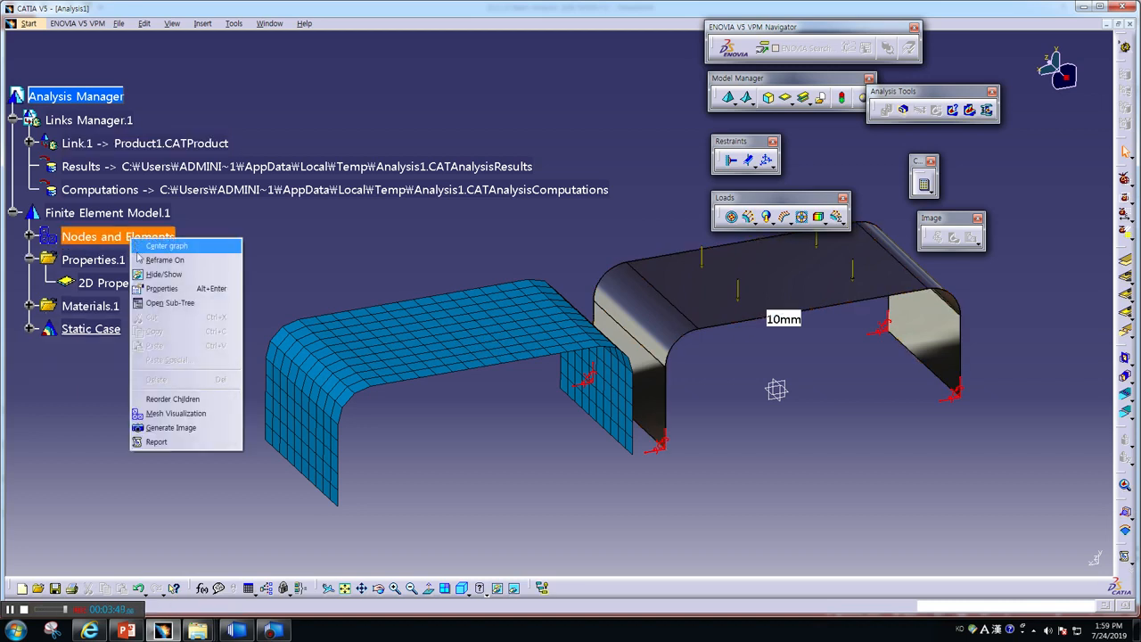
click(191, 413)
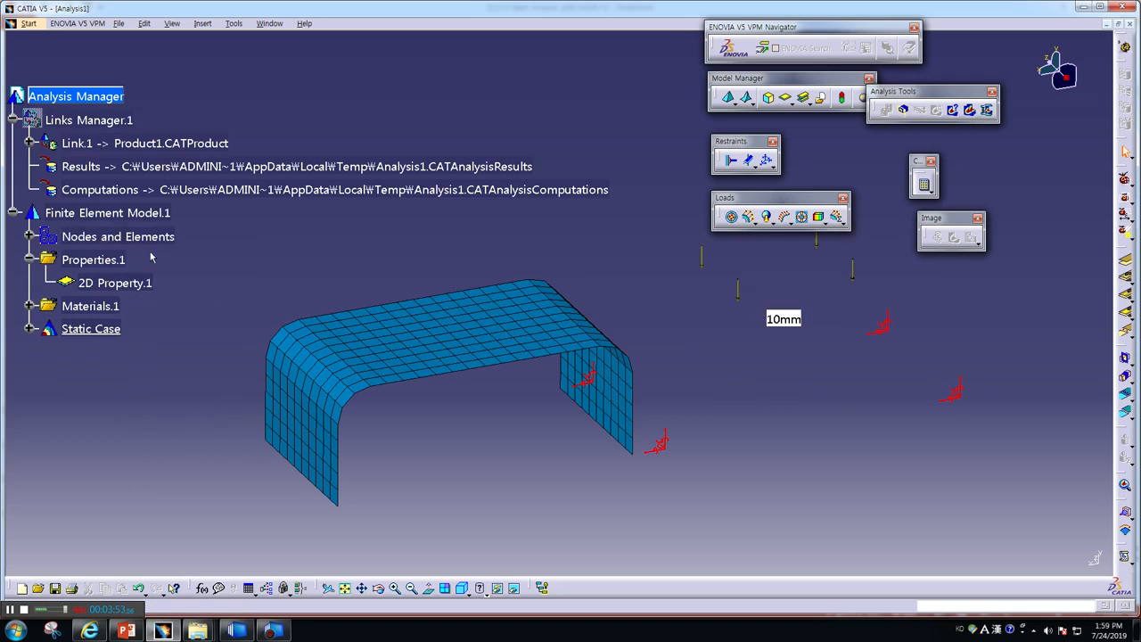
Open the global mesh parameters of Surface Mesh.1 under Nodes and Elements, confirm them and examine the meshed shell.
click(30, 236)
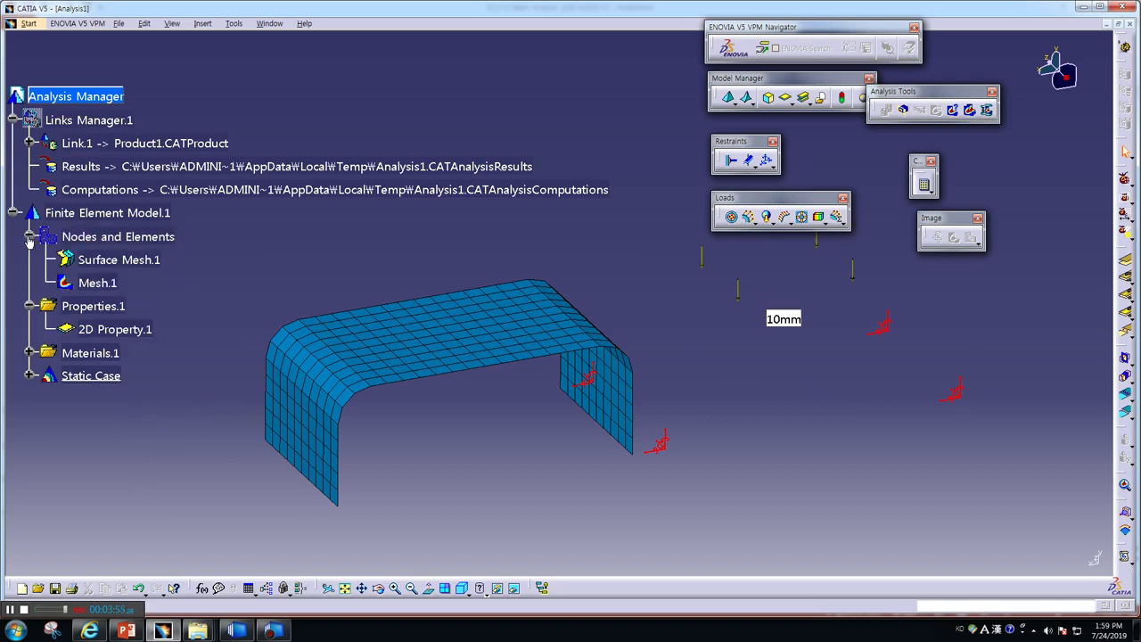
double_click(106, 260)
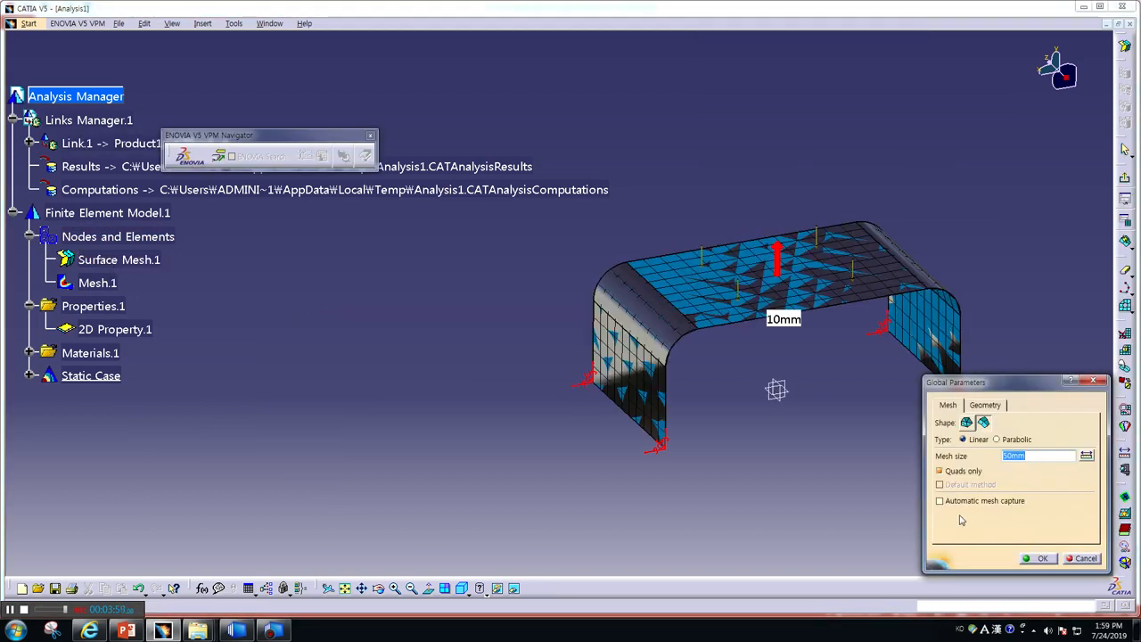
text(10mm)
click(1040, 558)
click(739, 447)
middle_drag(711, 442, 532, 428)
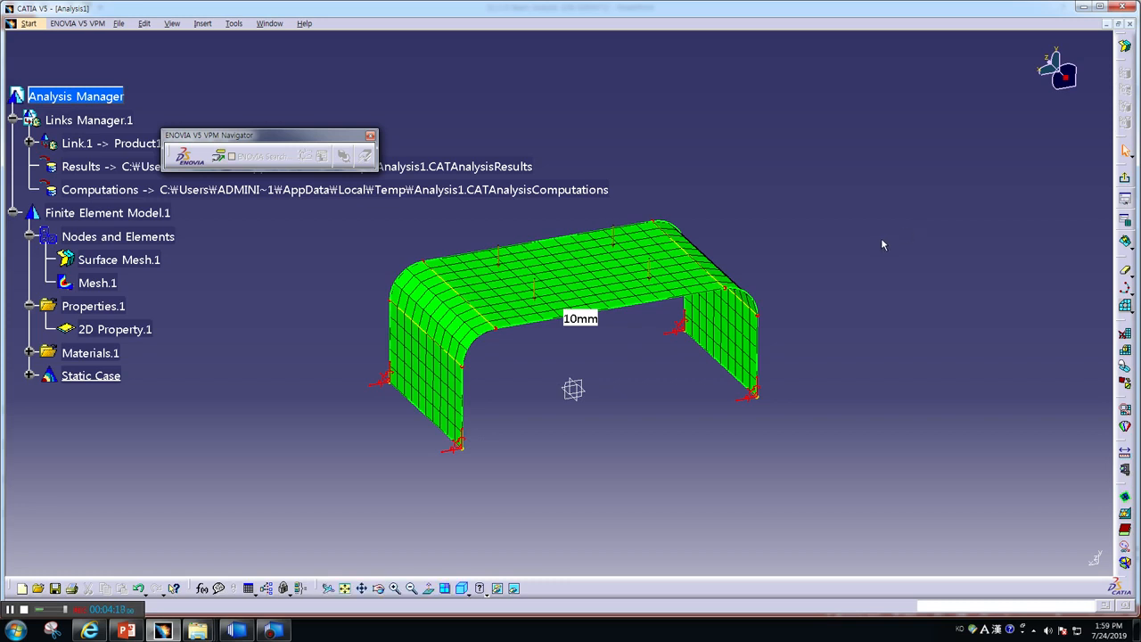
Return to the Generative Structural Analysis workbench.
click(28, 24)
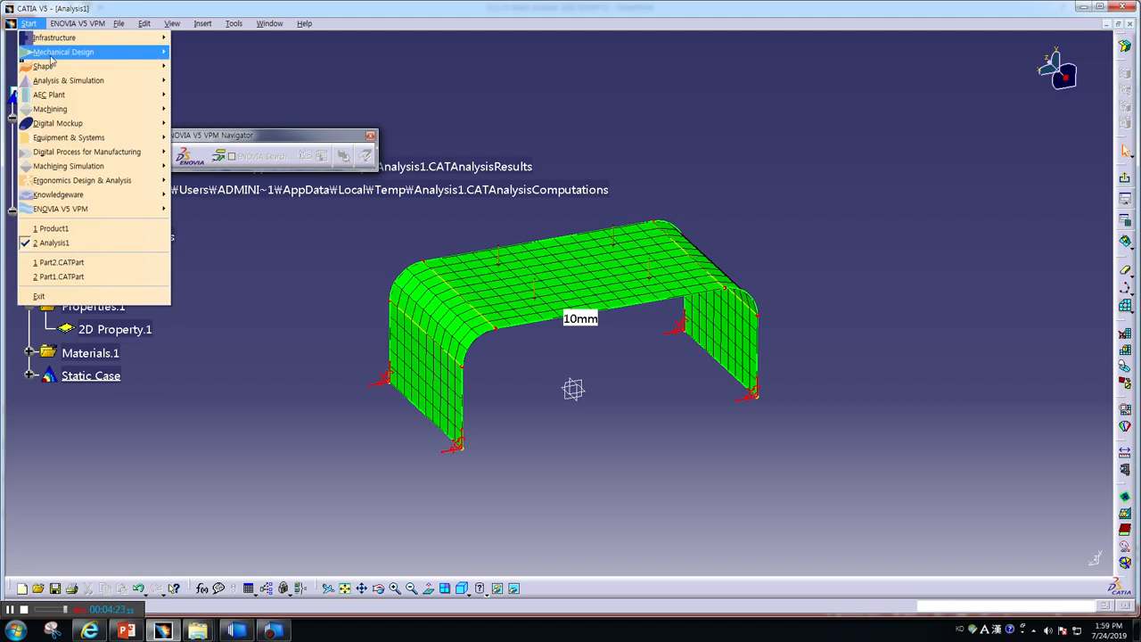
mouse_move(71, 82)
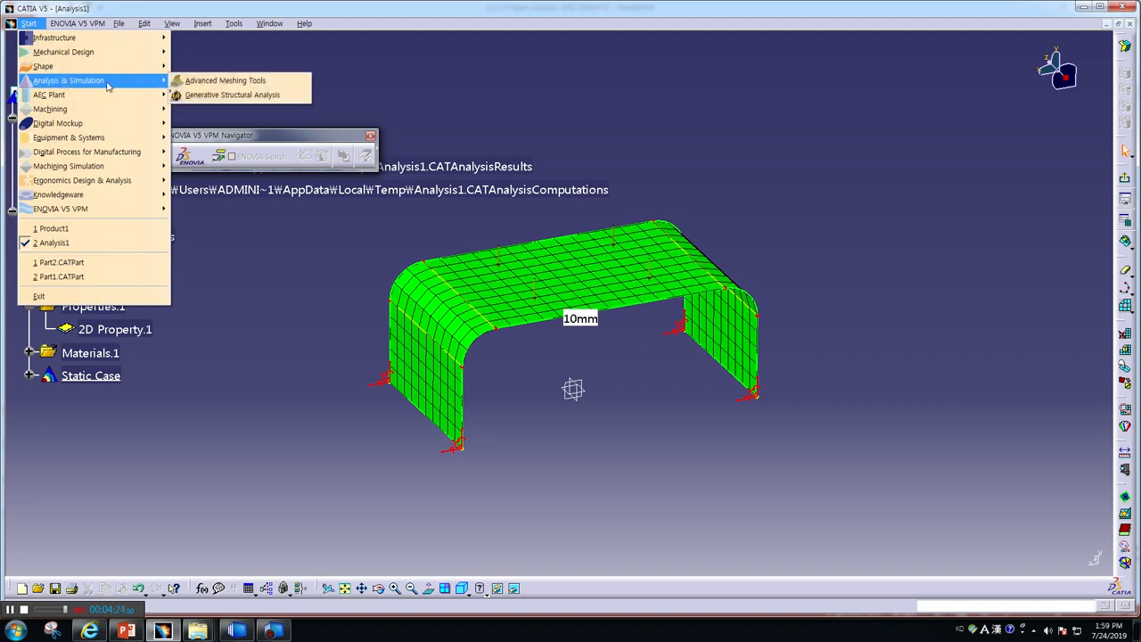
click(249, 95)
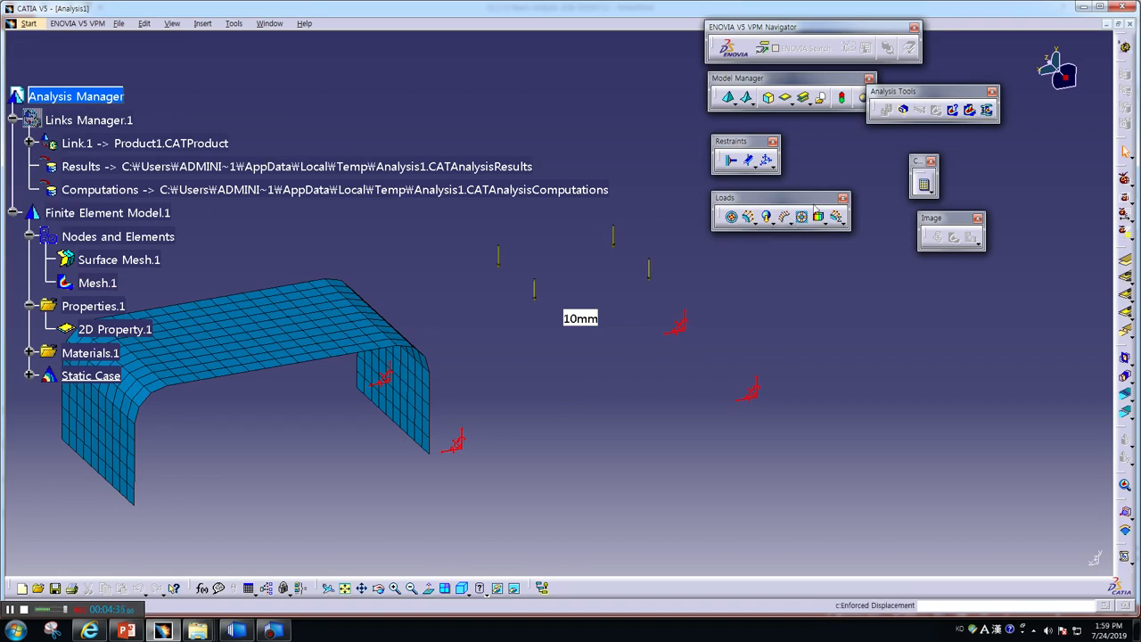
Reset the images layout to Default so the mesh image lines up with the loads and restraints.
drag(905, 93, 933, 103)
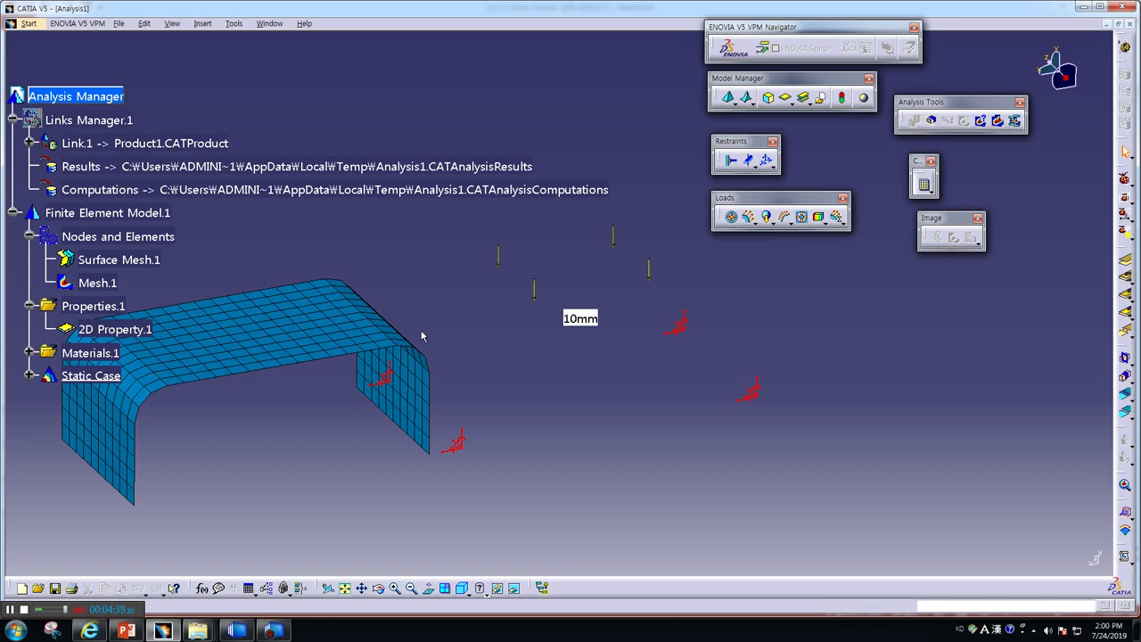
click(998, 121)
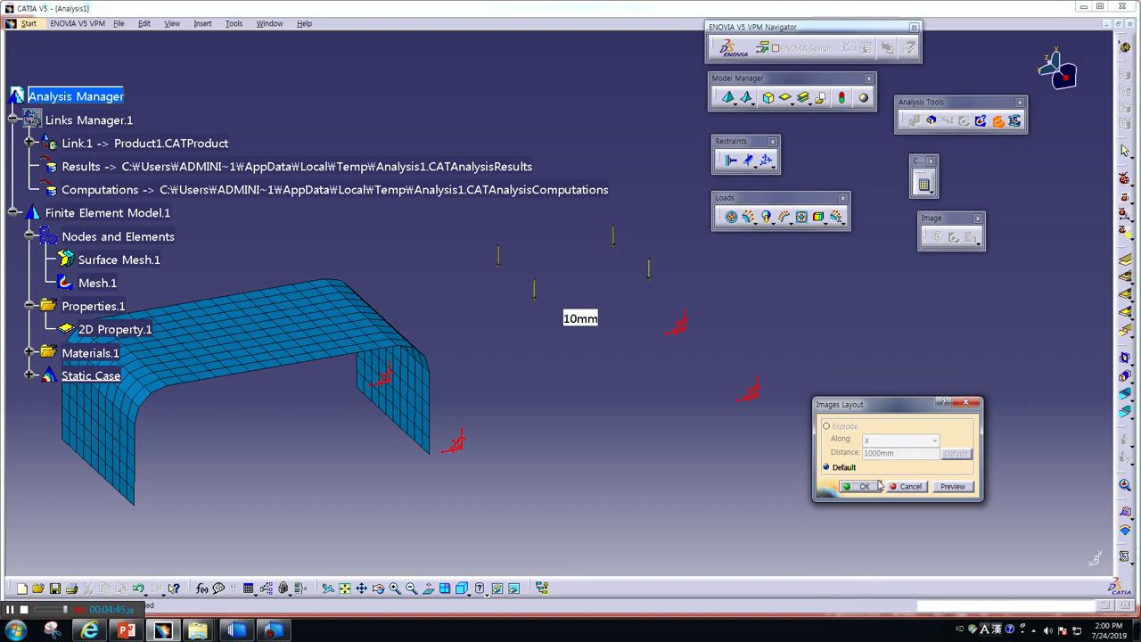
click(954, 487)
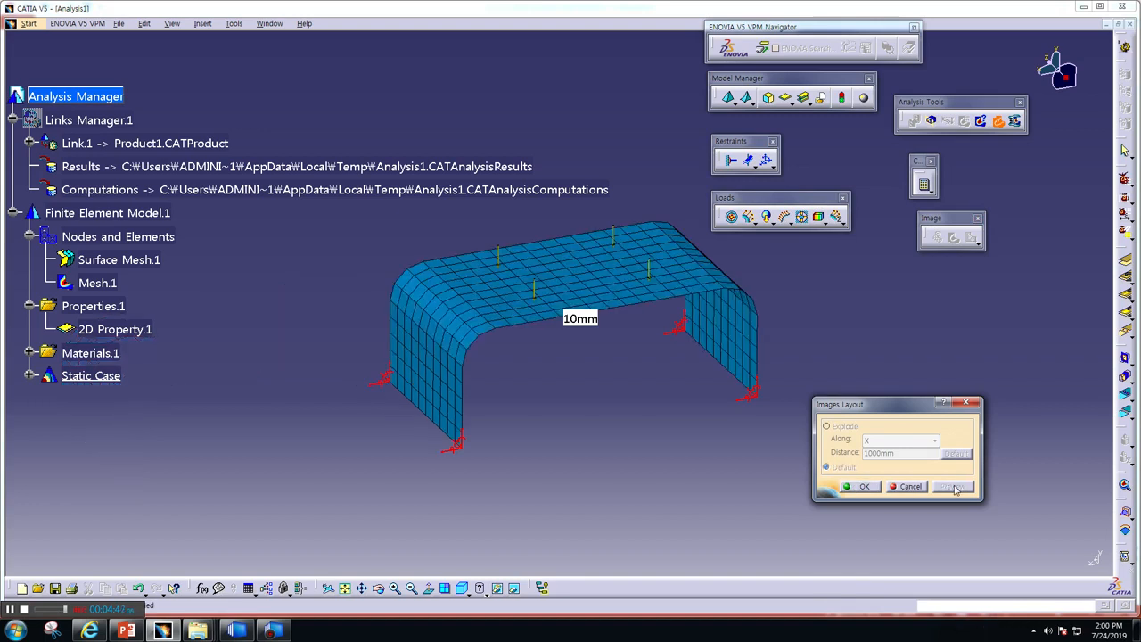
click(862, 486)
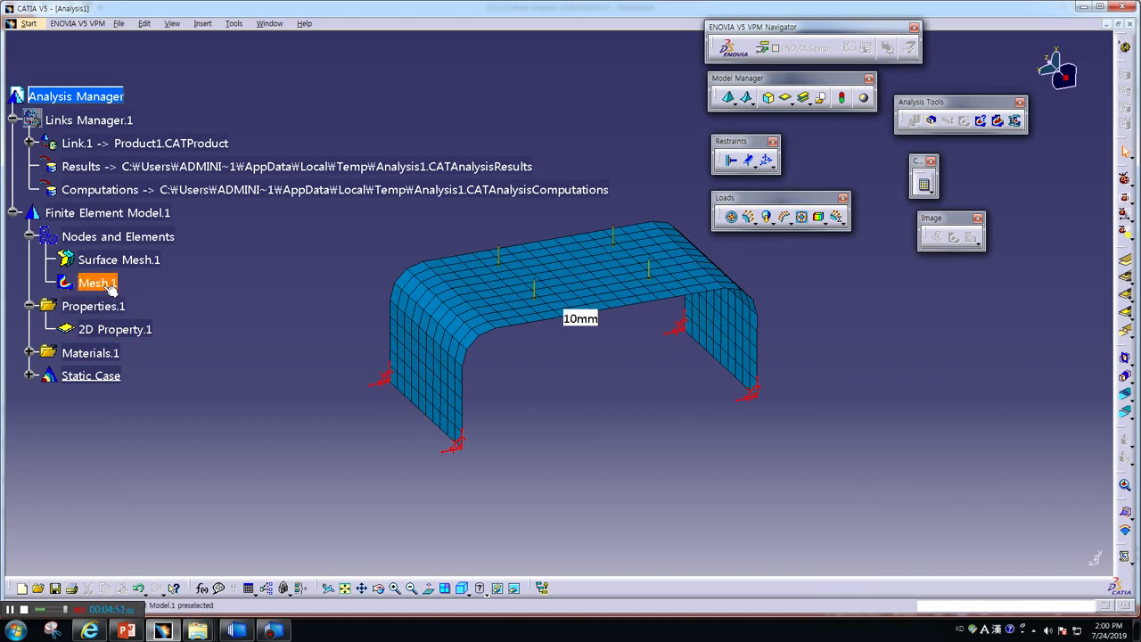
Verify the settings of 2D Property.1 and check the whole model's consistency with the Model Checker.
double_click(105, 329)
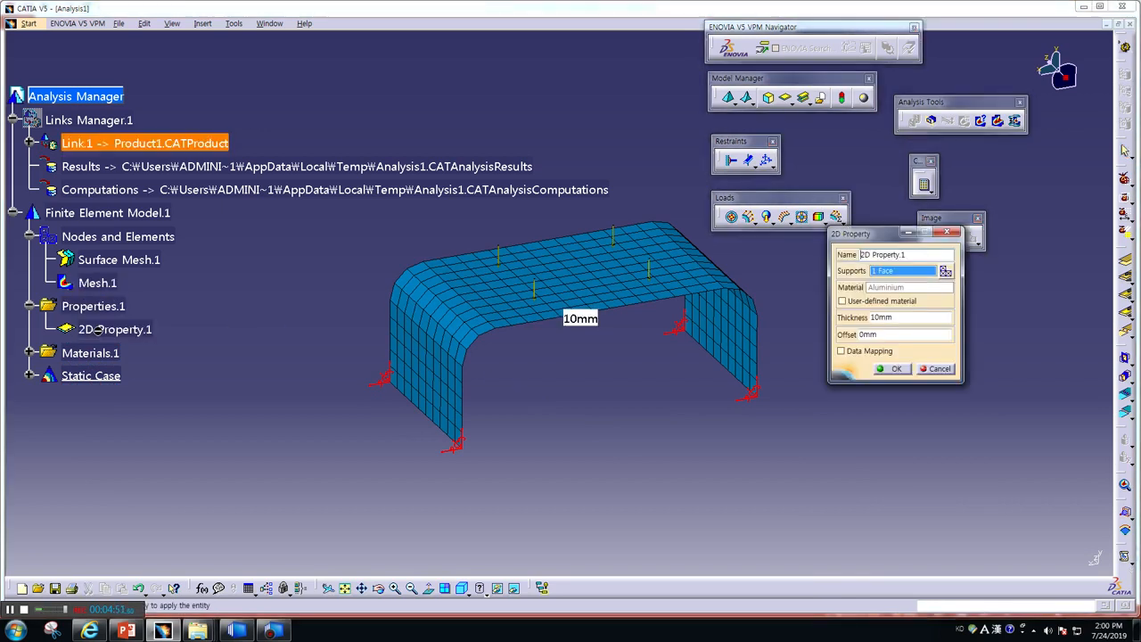
click(894, 375)
click(842, 98)
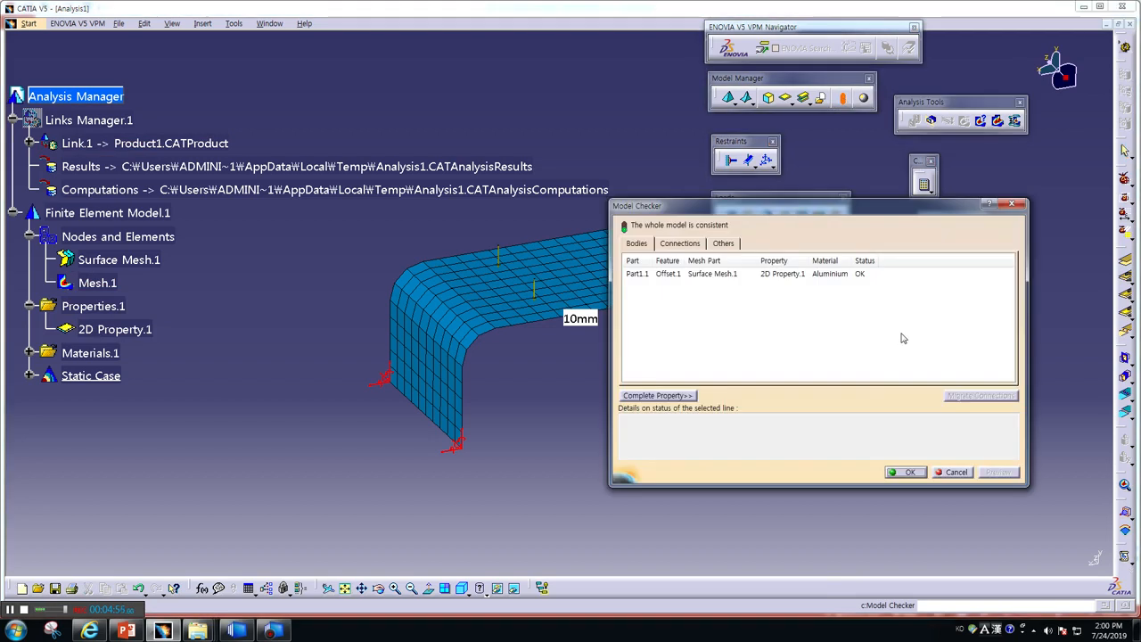
click(896, 472)
Try to compute all solutions of the analysis with the 10 mm shell thickness.
click(924, 184)
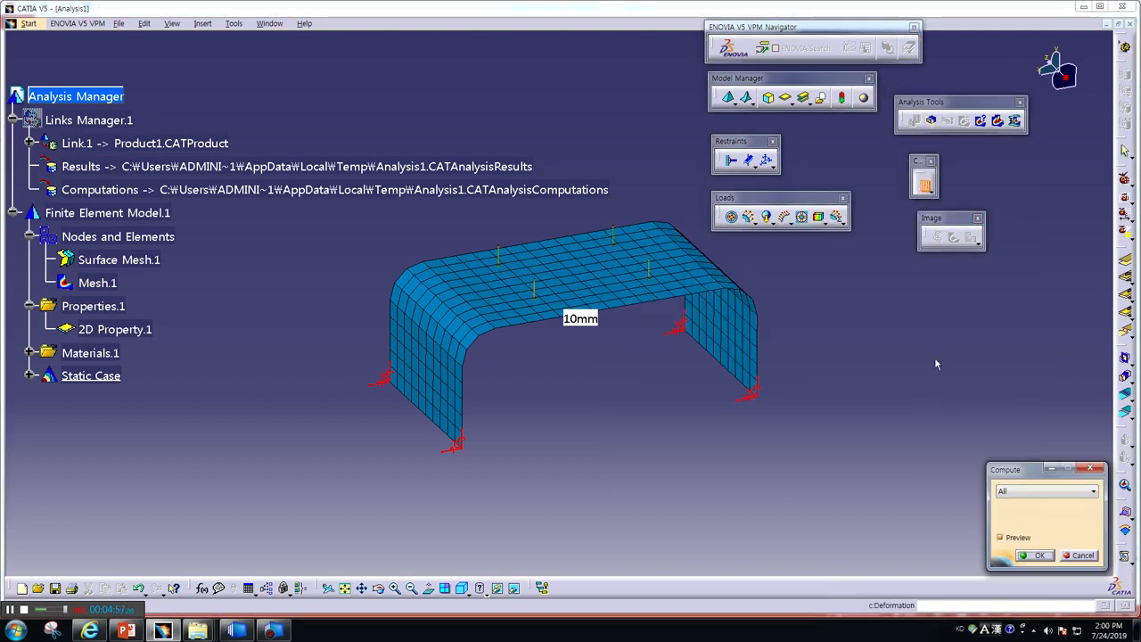
click(1045, 560)
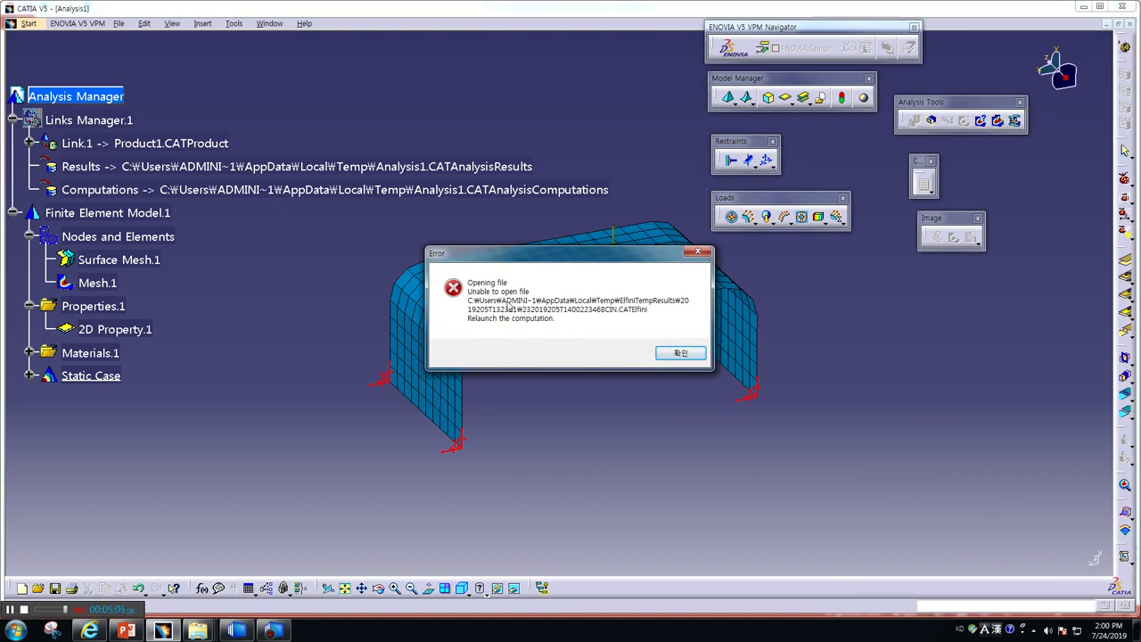
click(673, 354)
Set the thickness of 2D Property.1 to 100 mm.
double_click(107, 330)
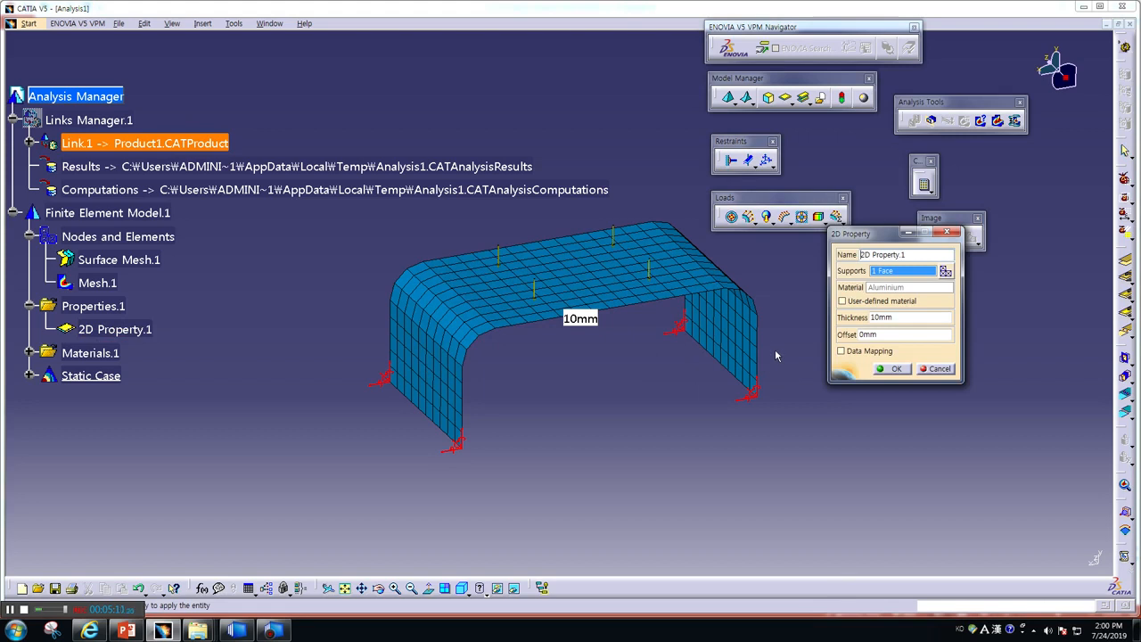
click(880, 319)
text(0)
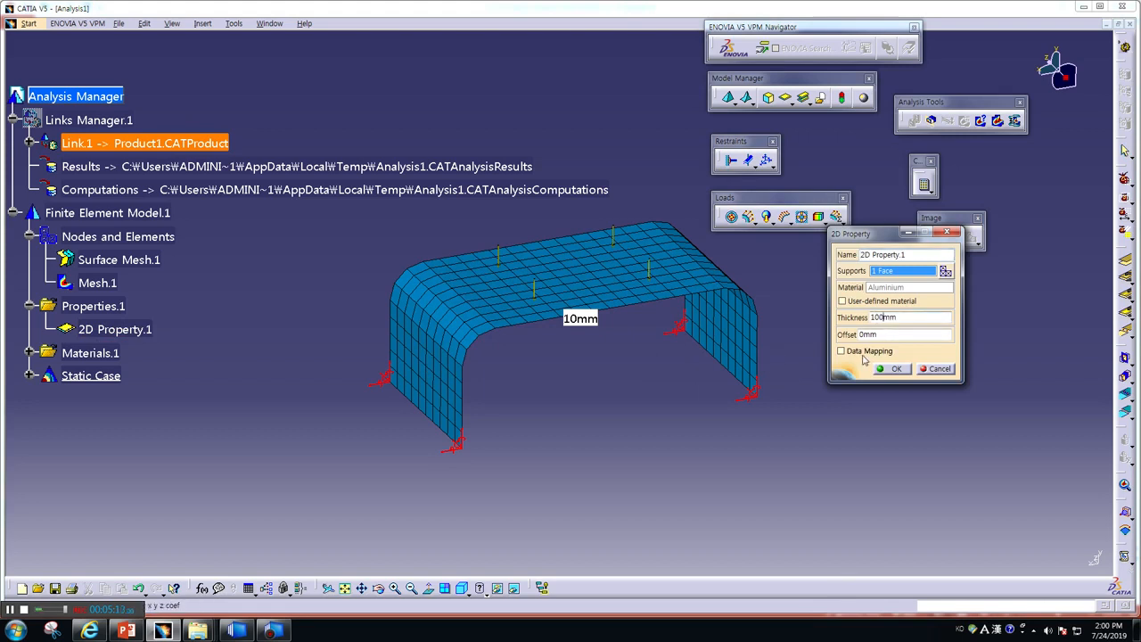
click(895, 369)
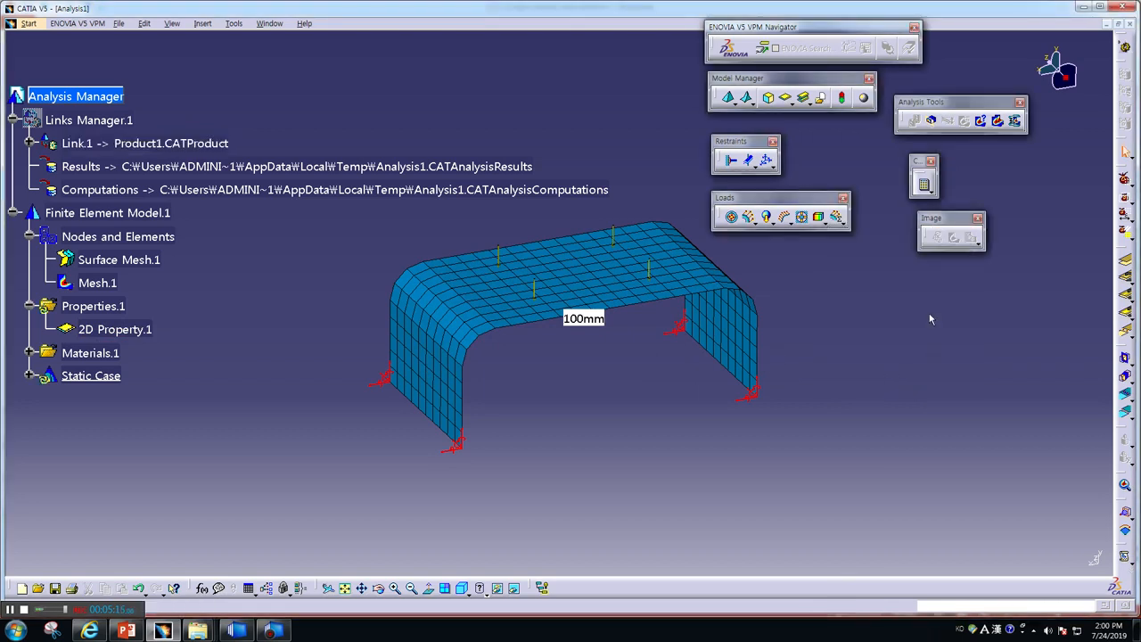
Try to compute all solutions of the analysis with the 100 mm shell thickness.
click(923, 184)
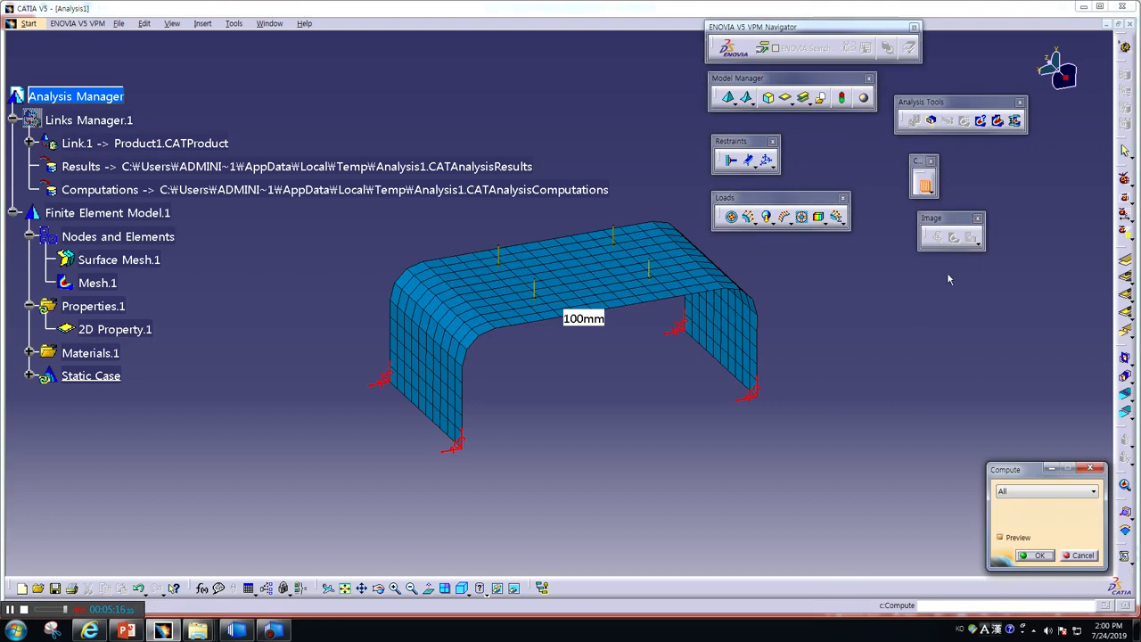
click(1037, 555)
click(679, 354)
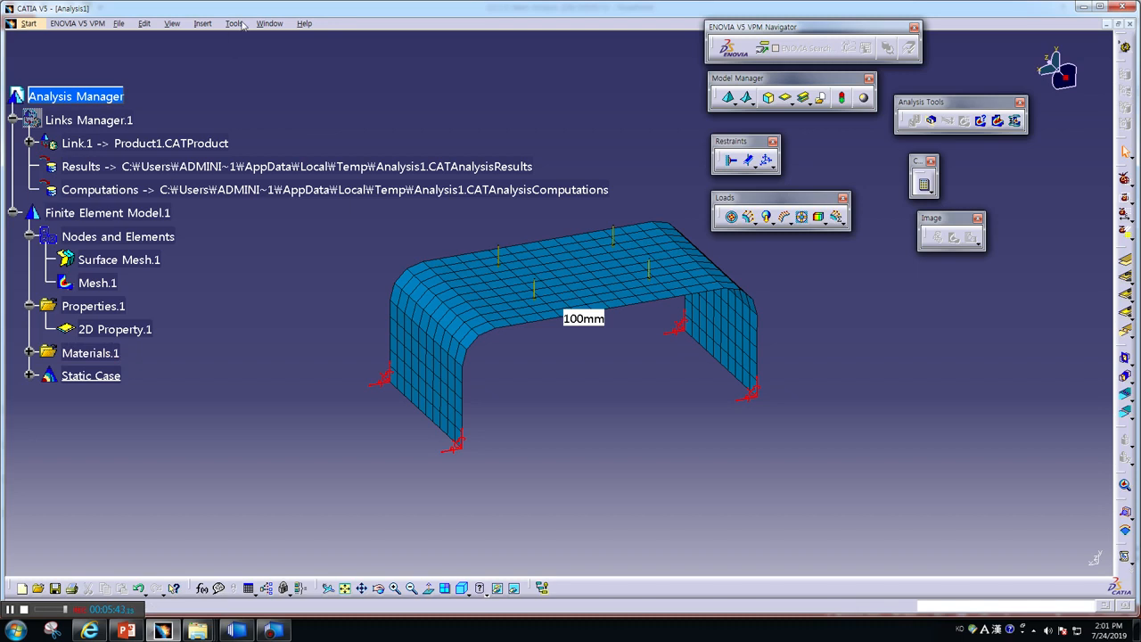
Inspect the shell surface in the Product1 window, then return to the Analysis1 window.
click(269, 23)
click(286, 101)
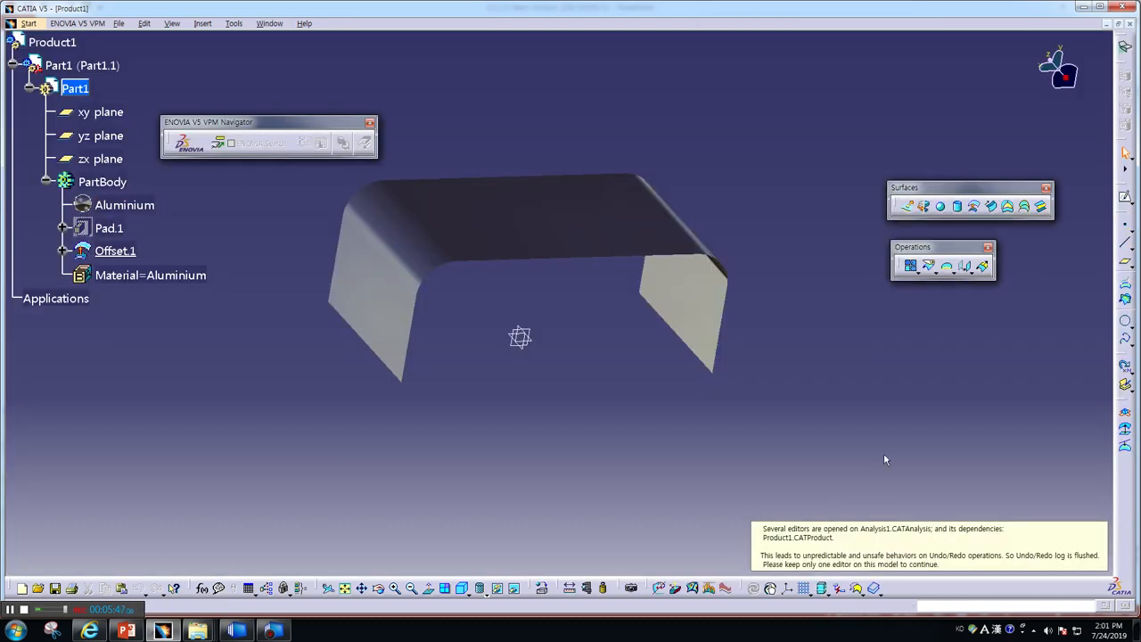
click(264, 25)
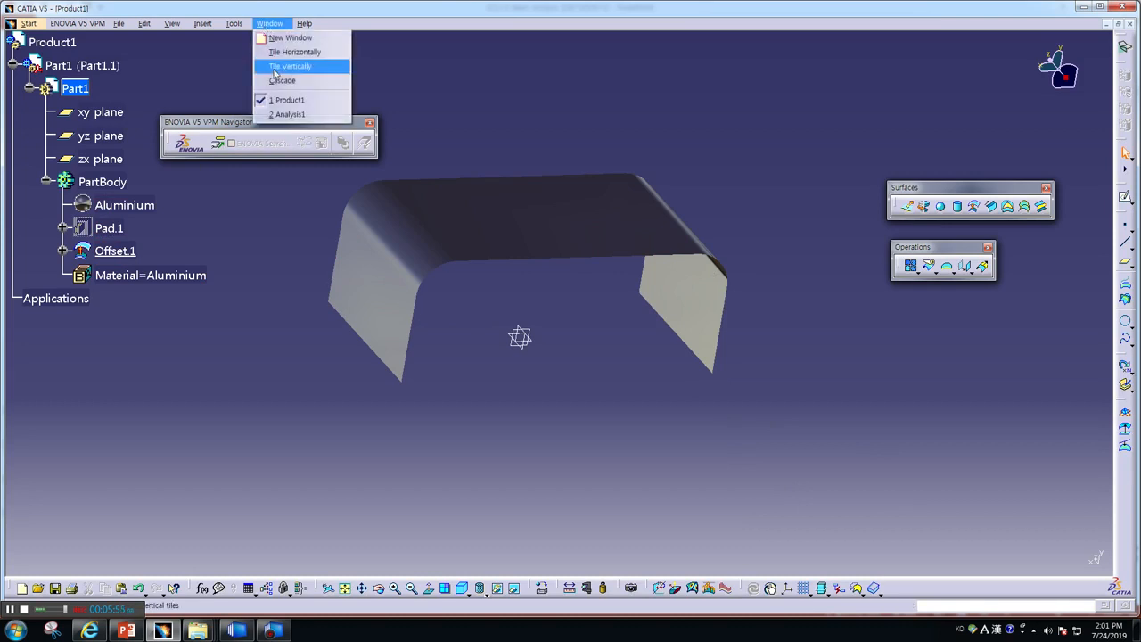
click(284, 114)
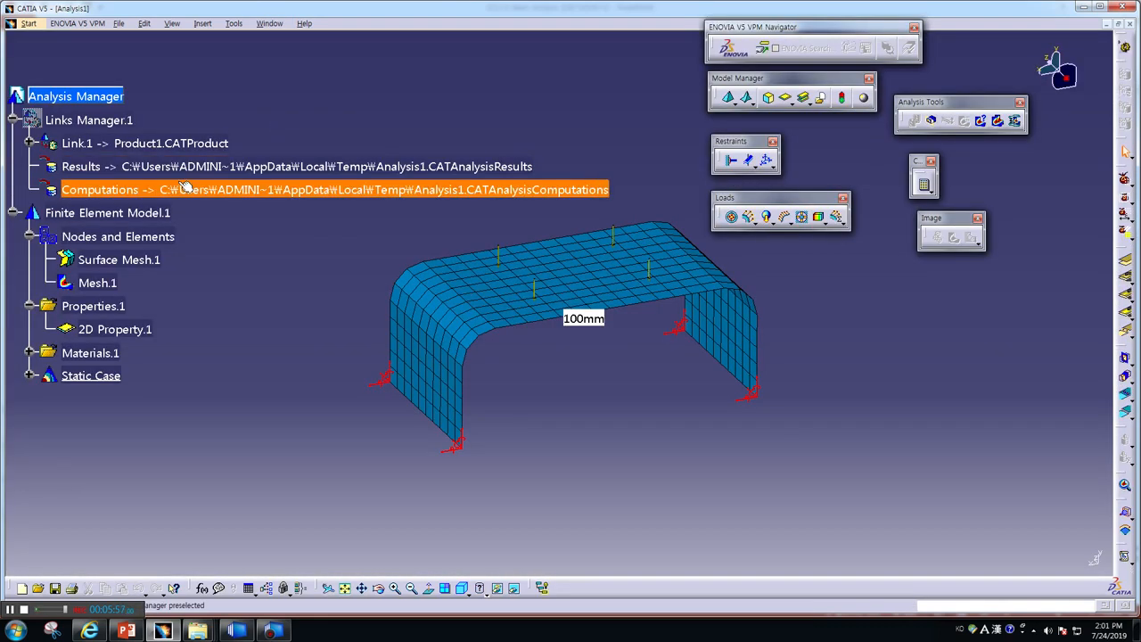
Check the global mesh parameters of Surface Mesh.1, confirm them and return to the Generative Structural Analysis workbench.
double_click(117, 239)
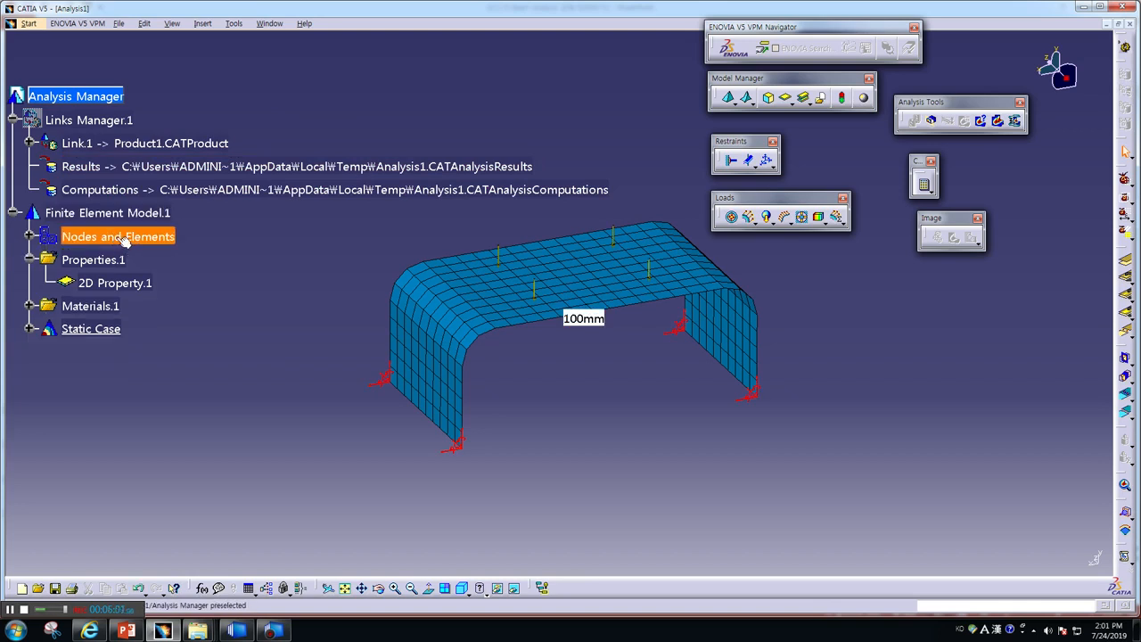
click(29, 236)
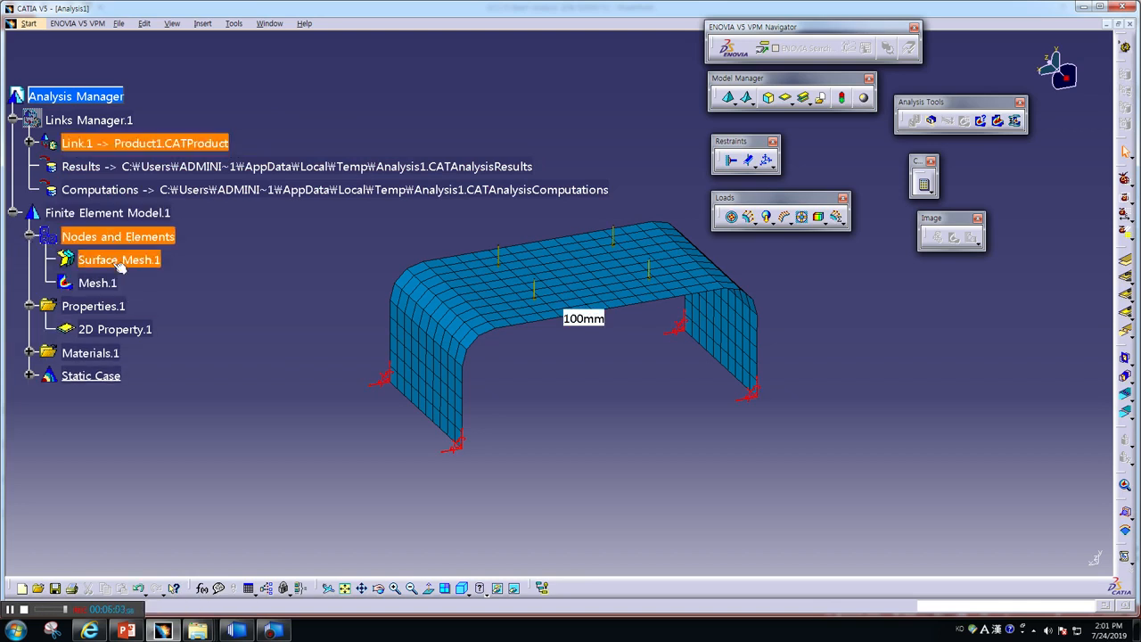
double_click(116, 264)
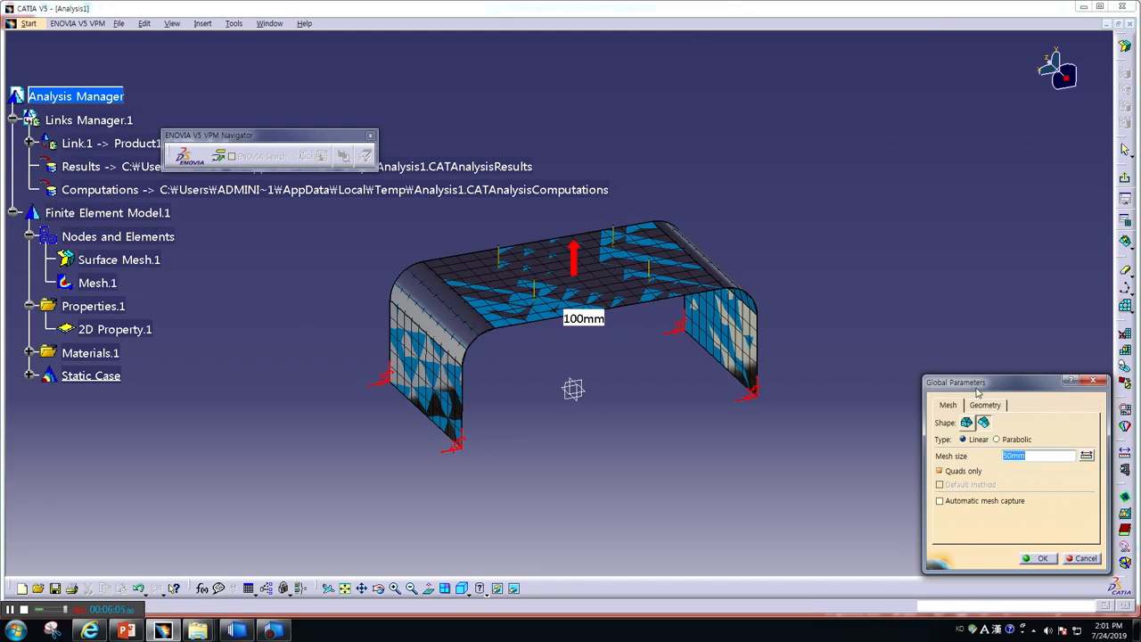
drag(976, 391, 882, 231)
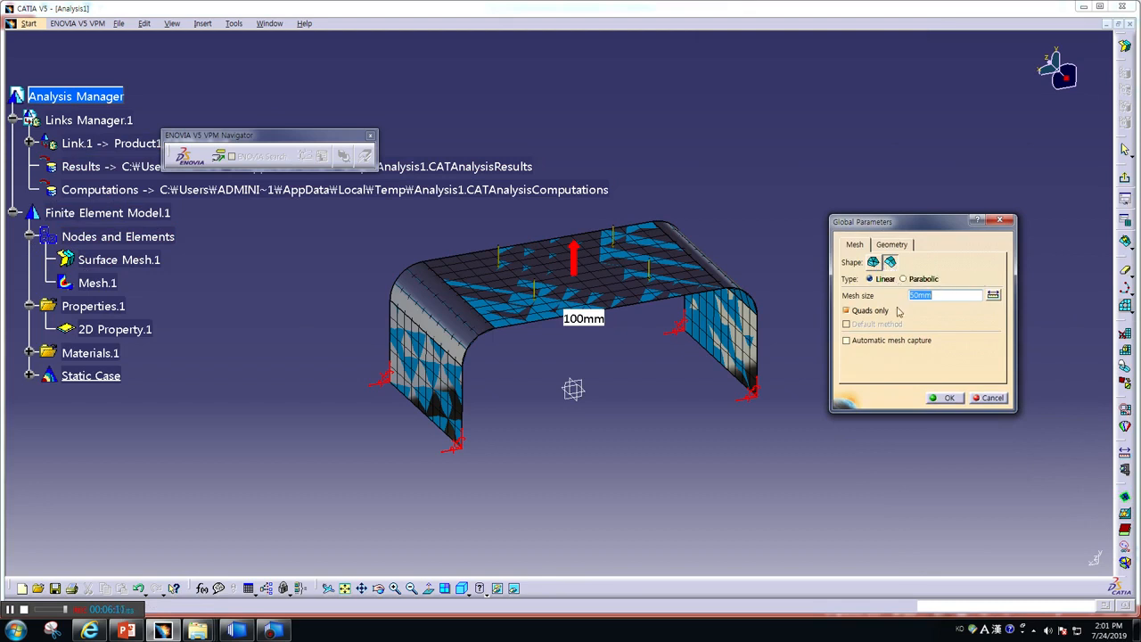
click(953, 398)
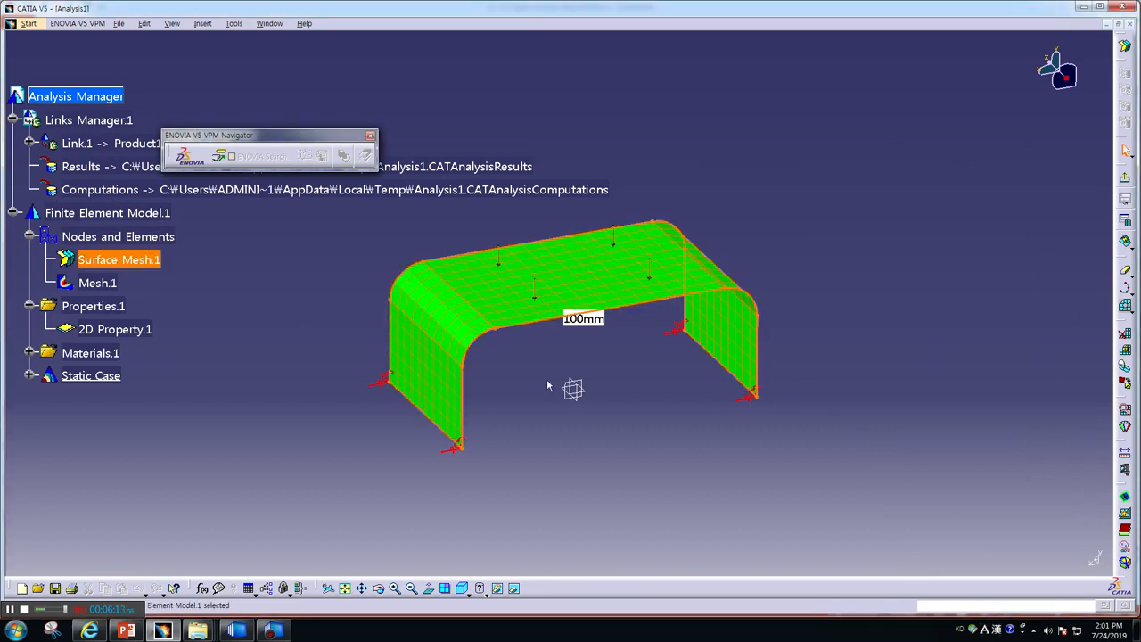
click(100, 284)
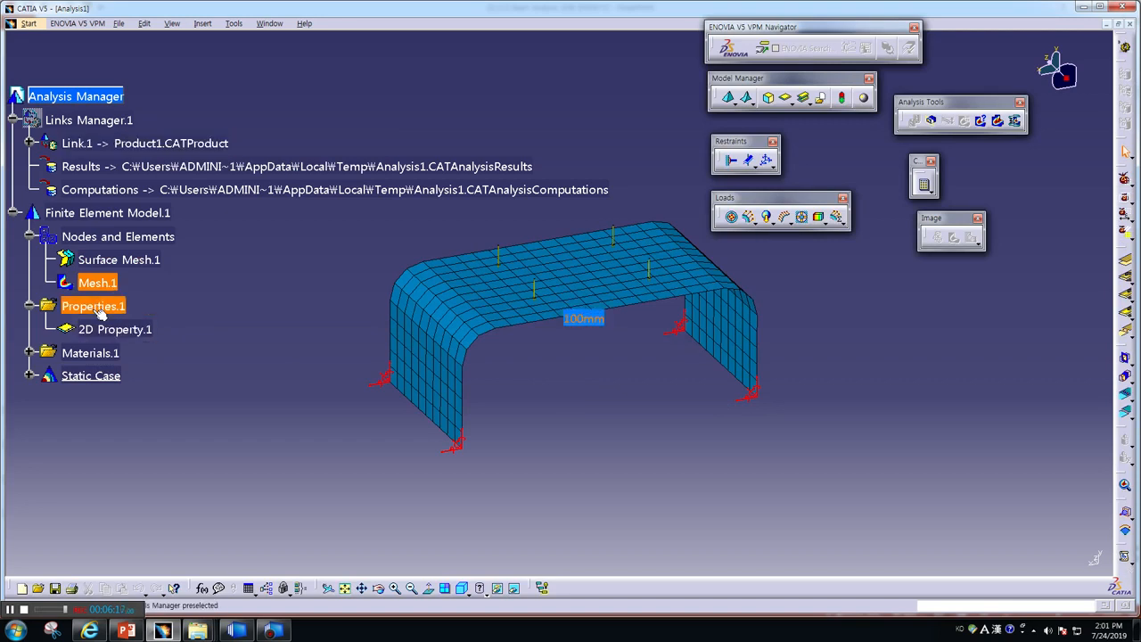
Check the settings of 2D Property.1 and examine the contents of Materials.1 and Static Case.
double_click(94, 330)
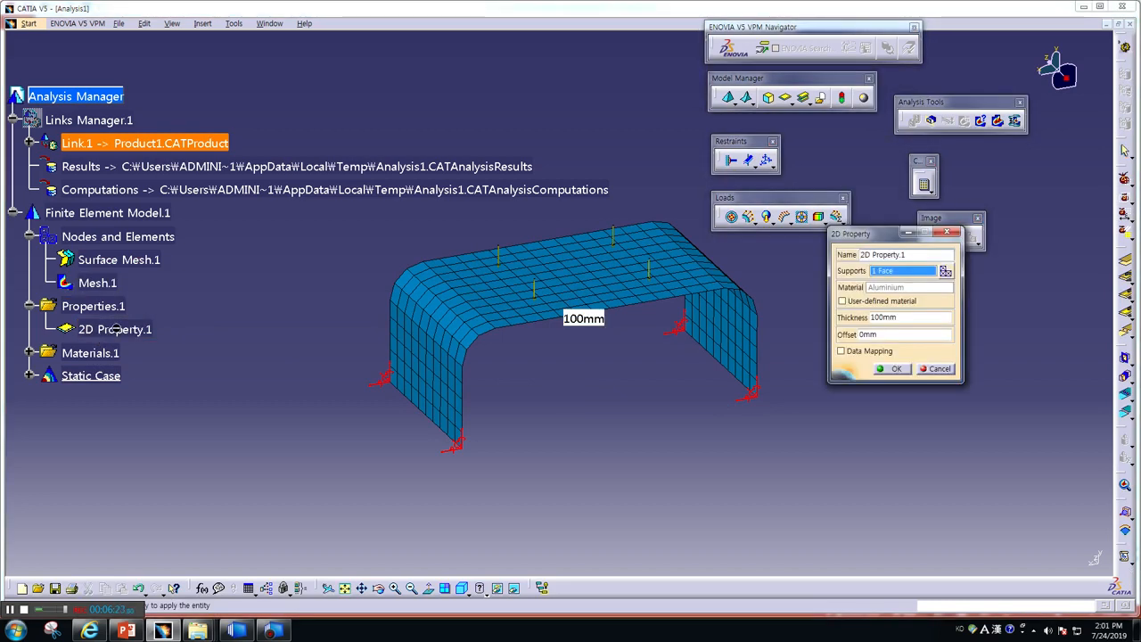
click(940, 369)
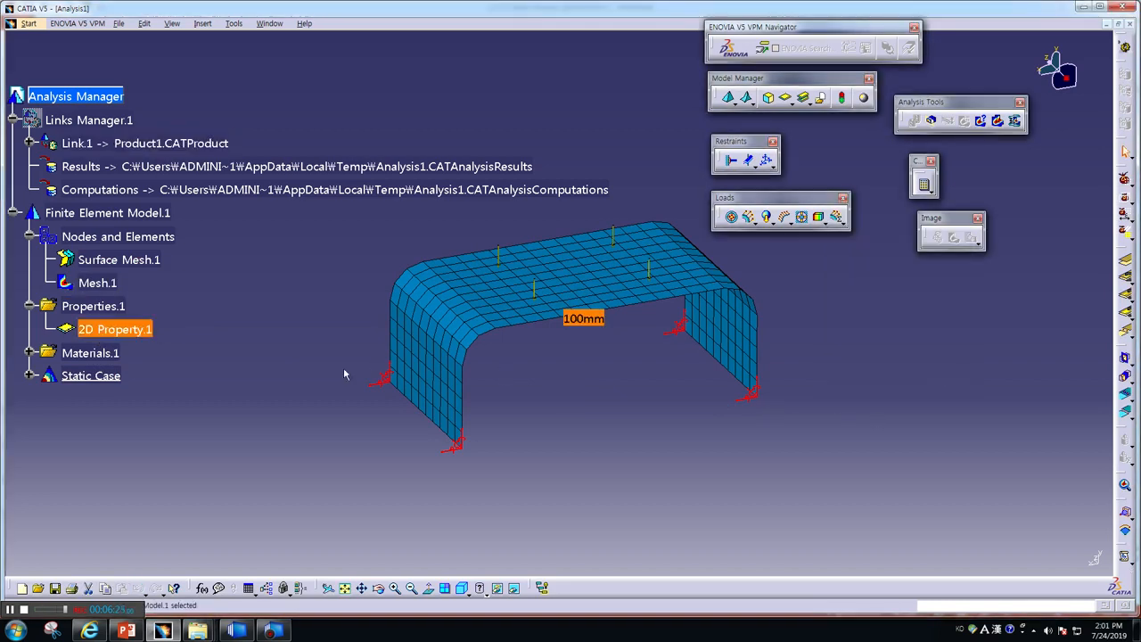
click(30, 354)
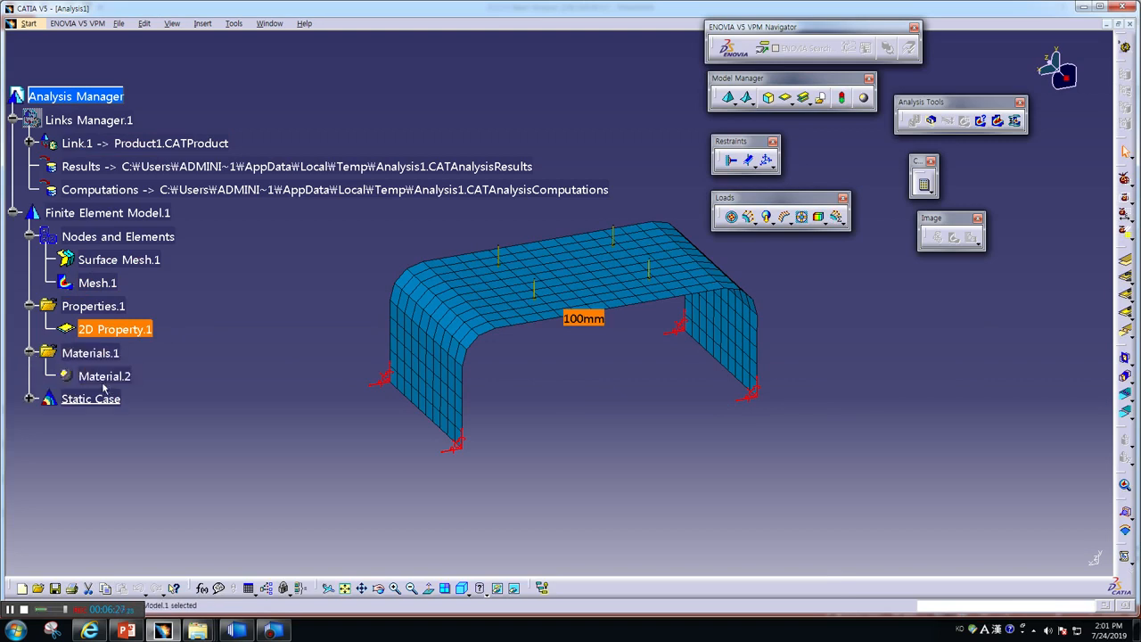
click(68, 378)
click(31, 398)
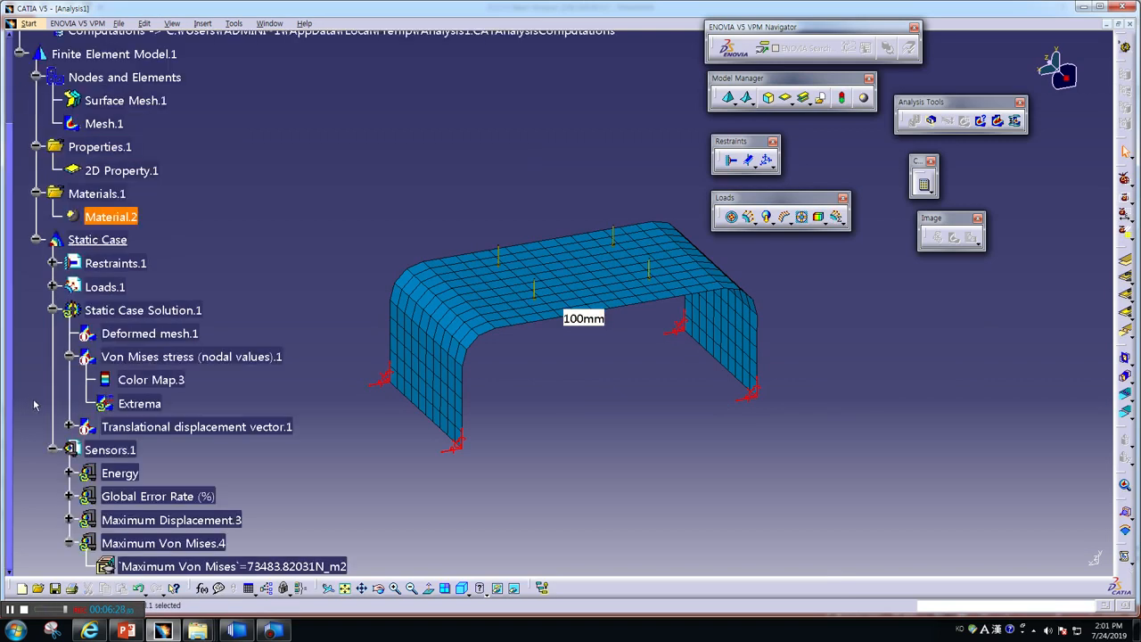
scroll(163, 472, down, 1)
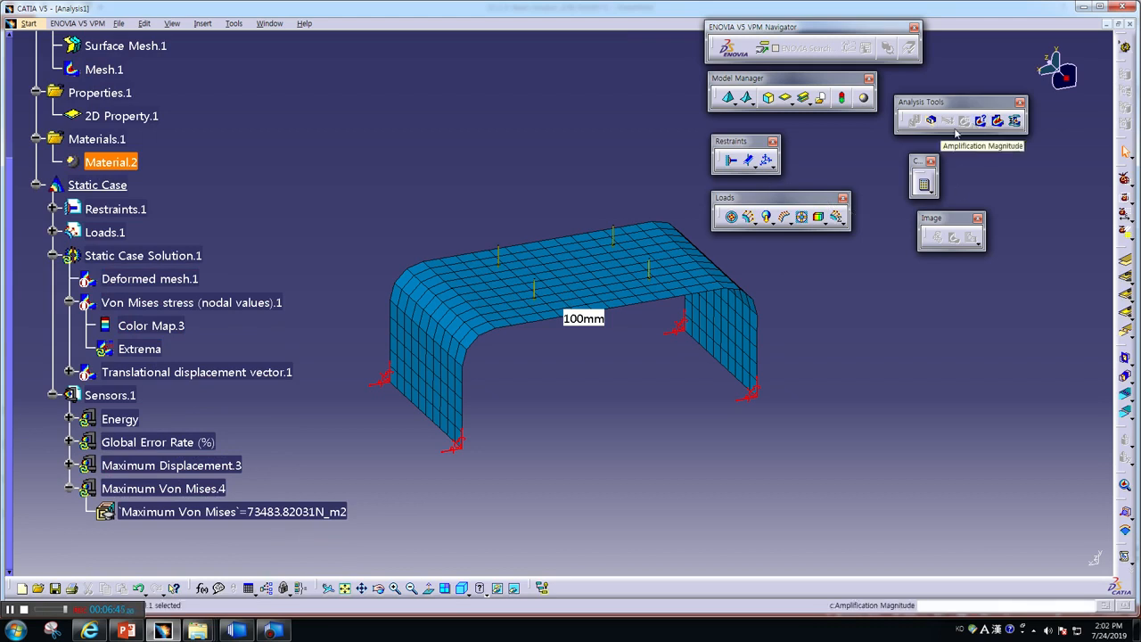
Try once more to compute all solutions after the mesh and property checks.
click(924, 185)
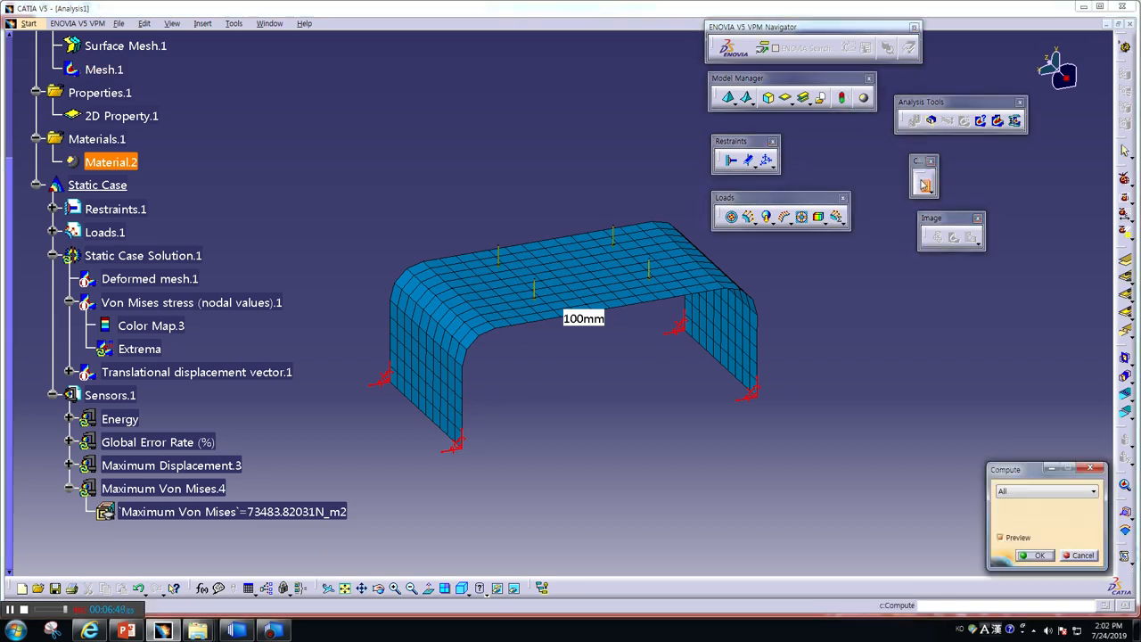
click(1049, 560)
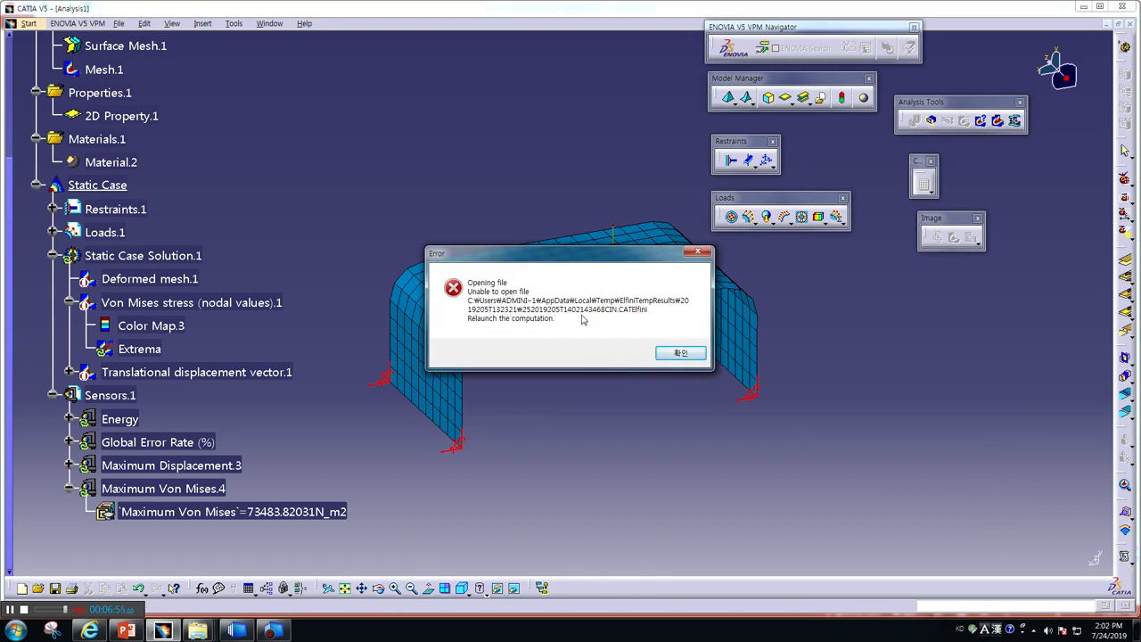
click(679, 354)
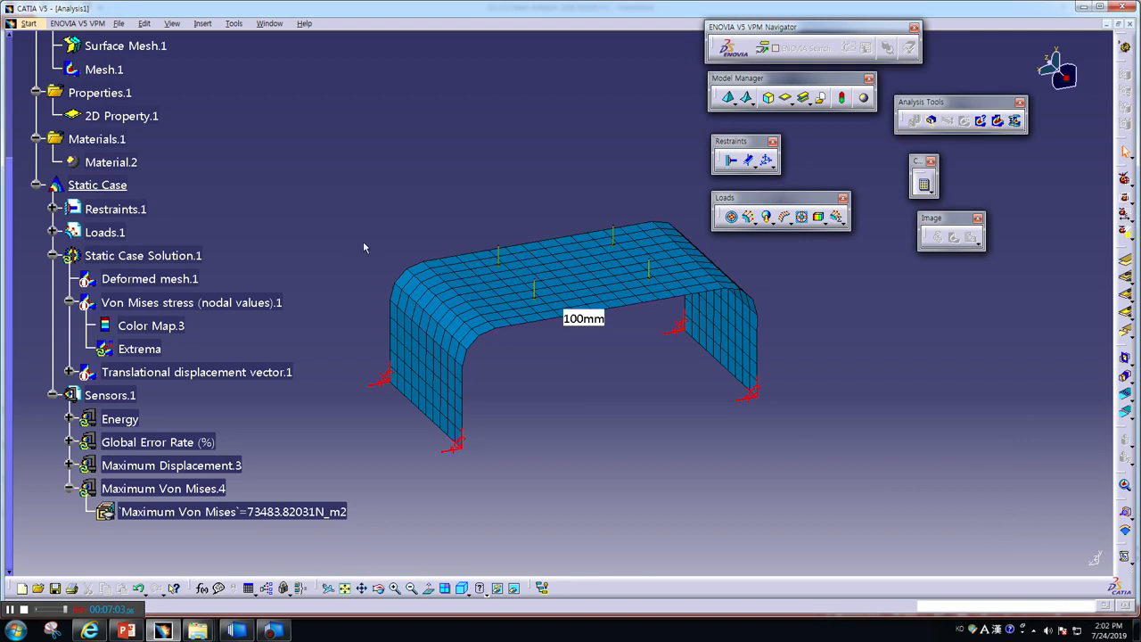
middle_drag(372, 247, 380, 249)
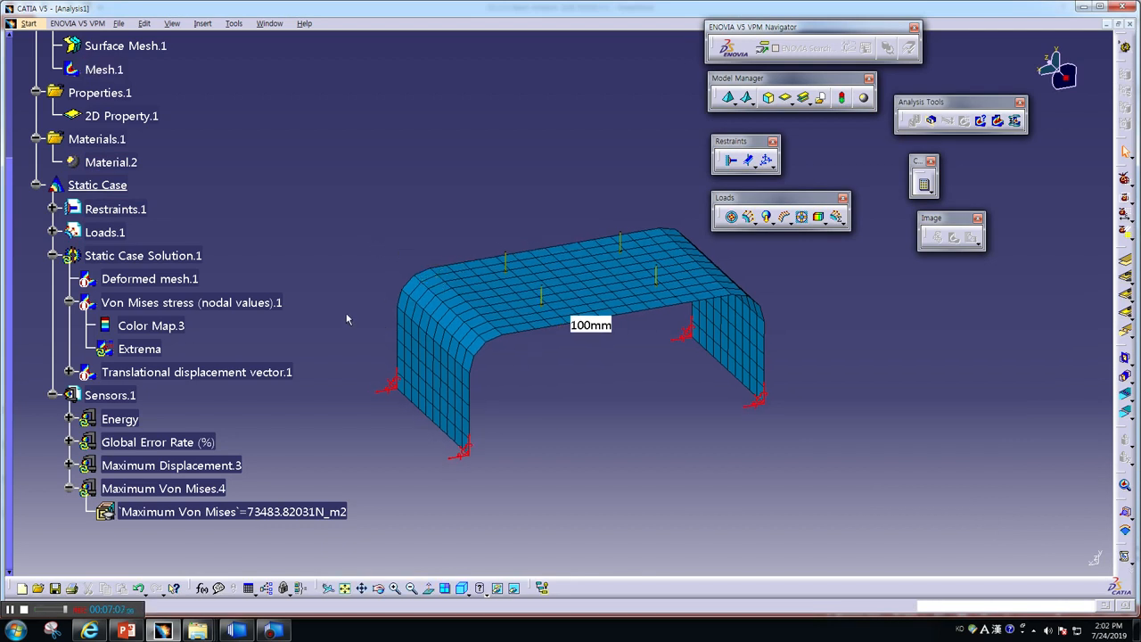
scroll(324, 301, up, 3)
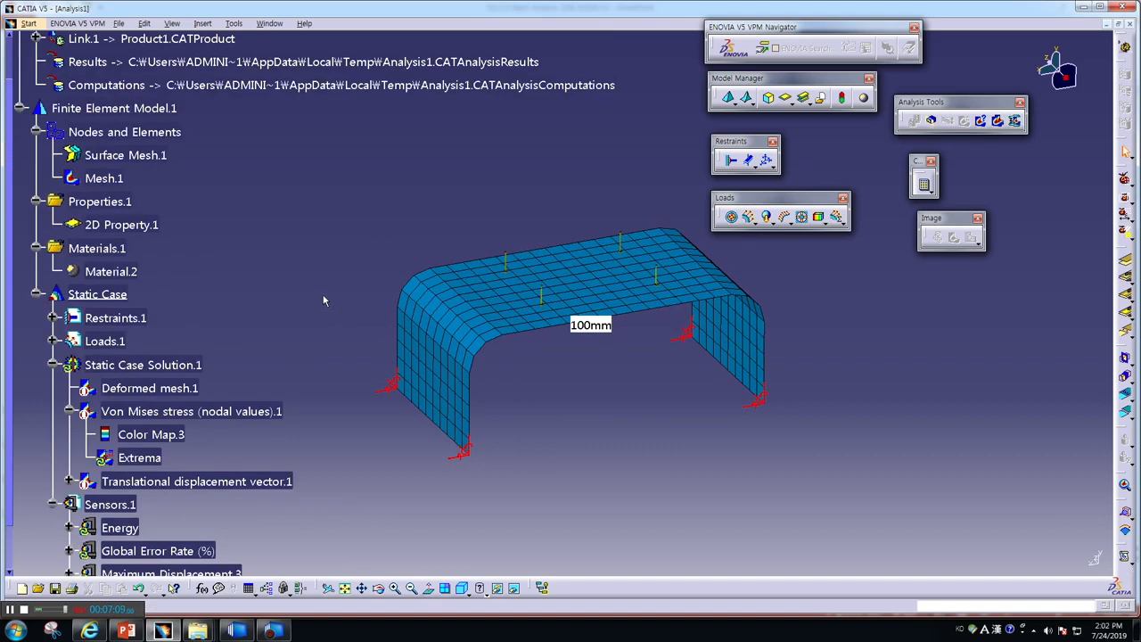
scroll(324, 300, up, 3)
scroll(325, 299, down, 2)
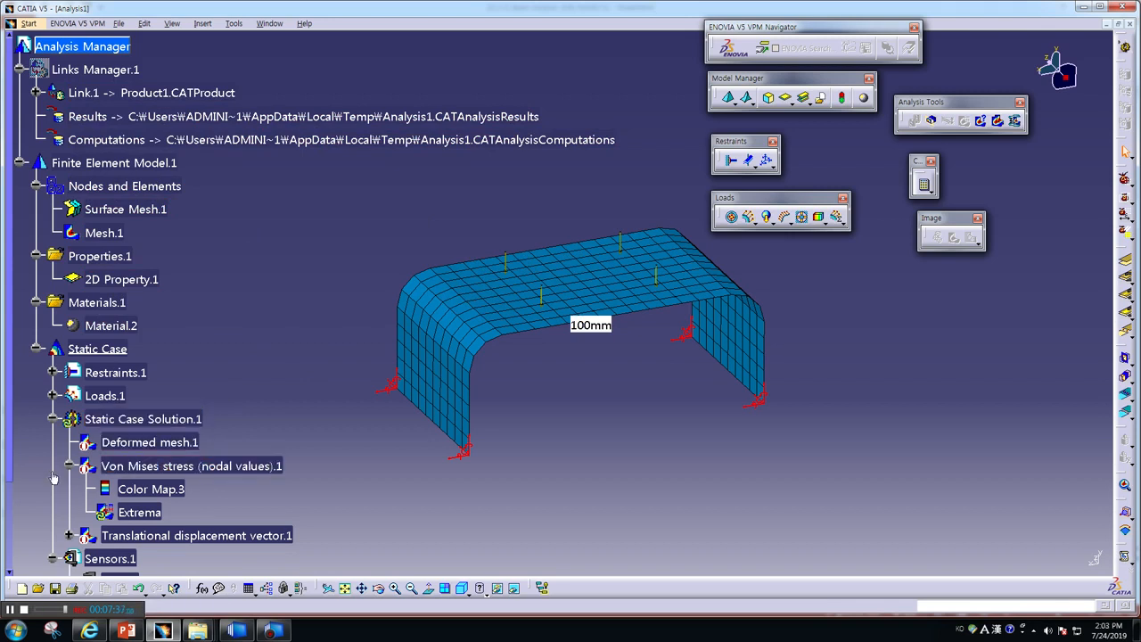
drag(10, 468, 16, 535)
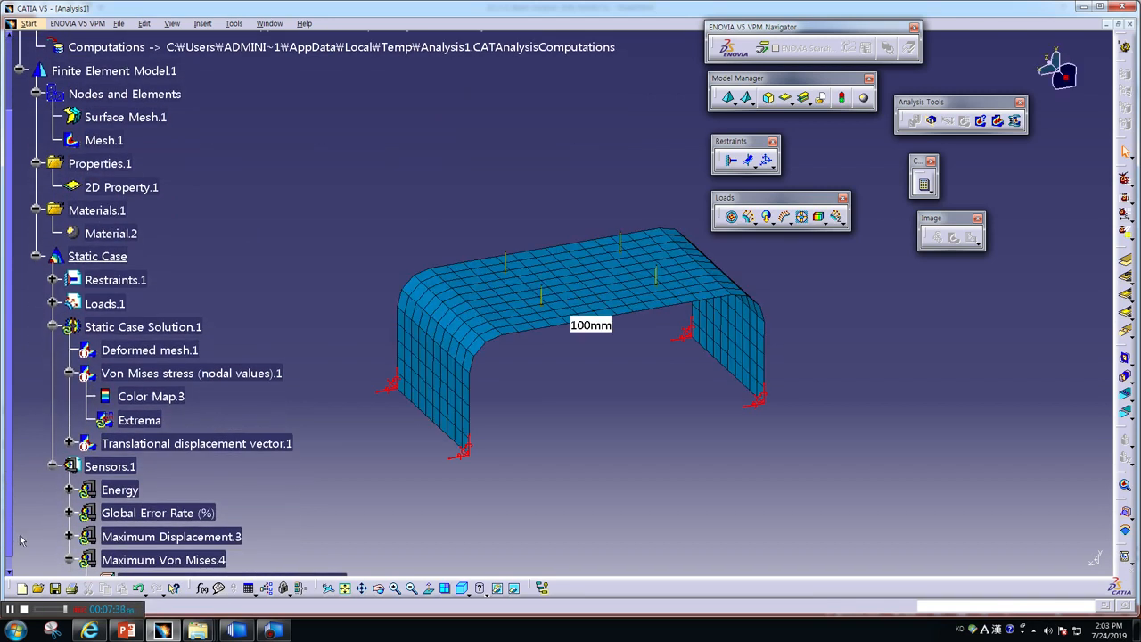
mouse_move(535, 321)
middle_down()
mouse_move(506, 294)
mouse_move(505, 241)
mouse_move(527, 319)
middle_up()
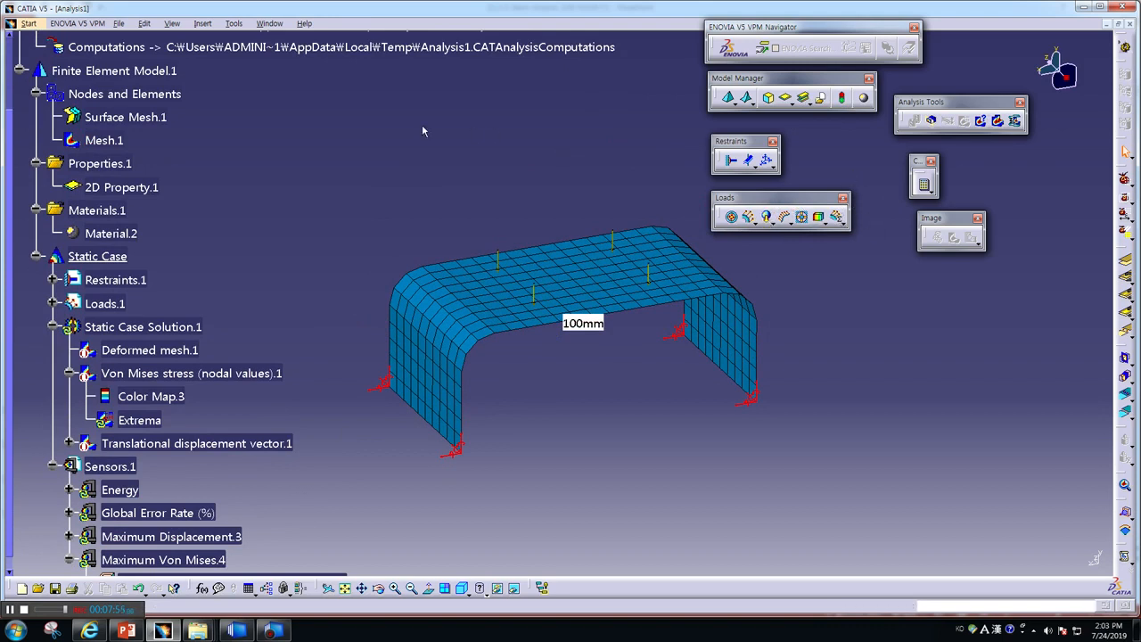
click(33, 25)
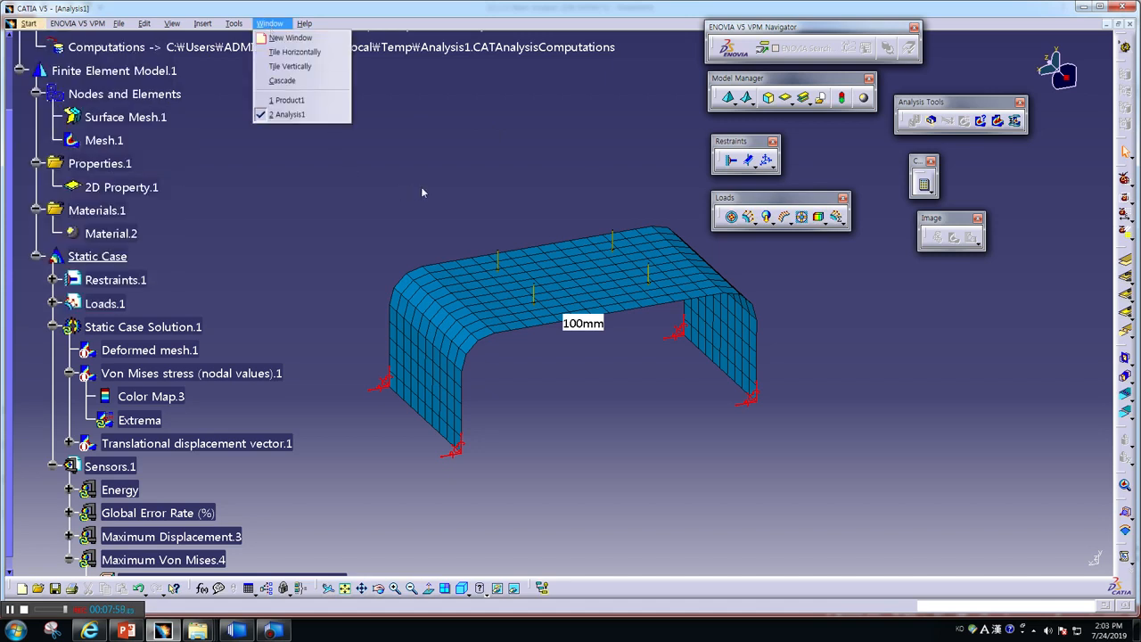
click(457, 192)
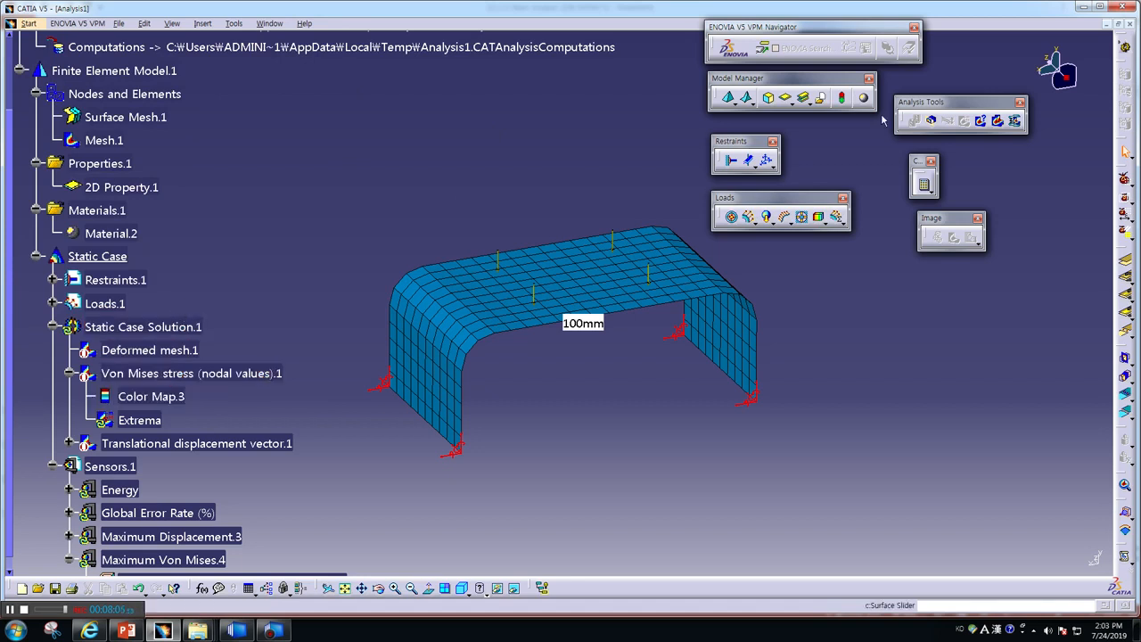
Close the Analysis1 document without saving its changes.
click(1130, 24)
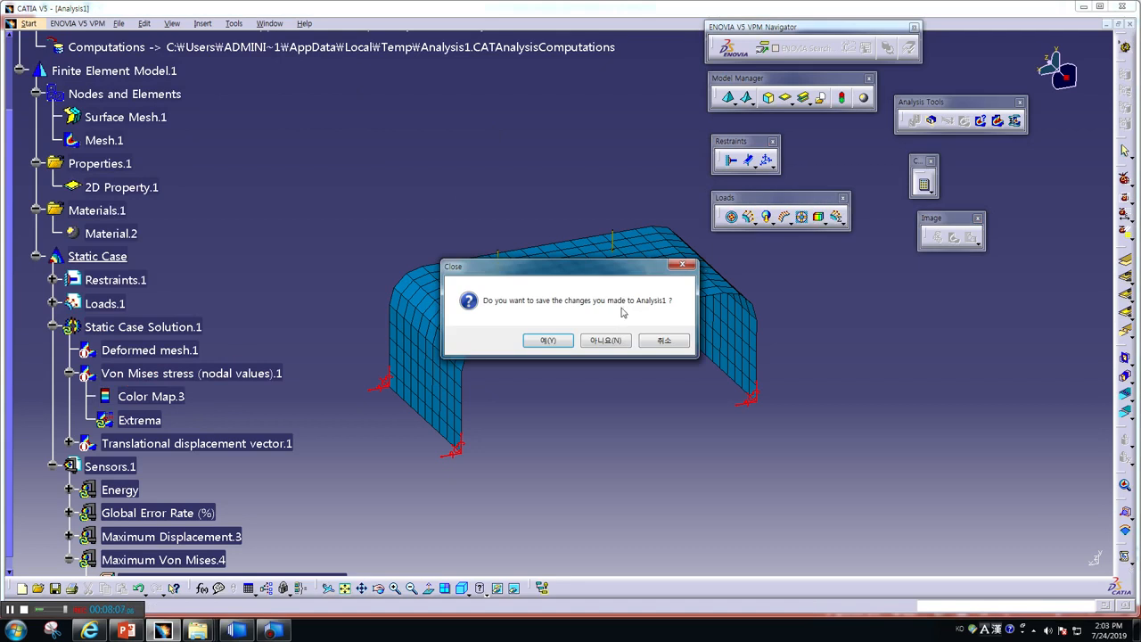
click(603, 340)
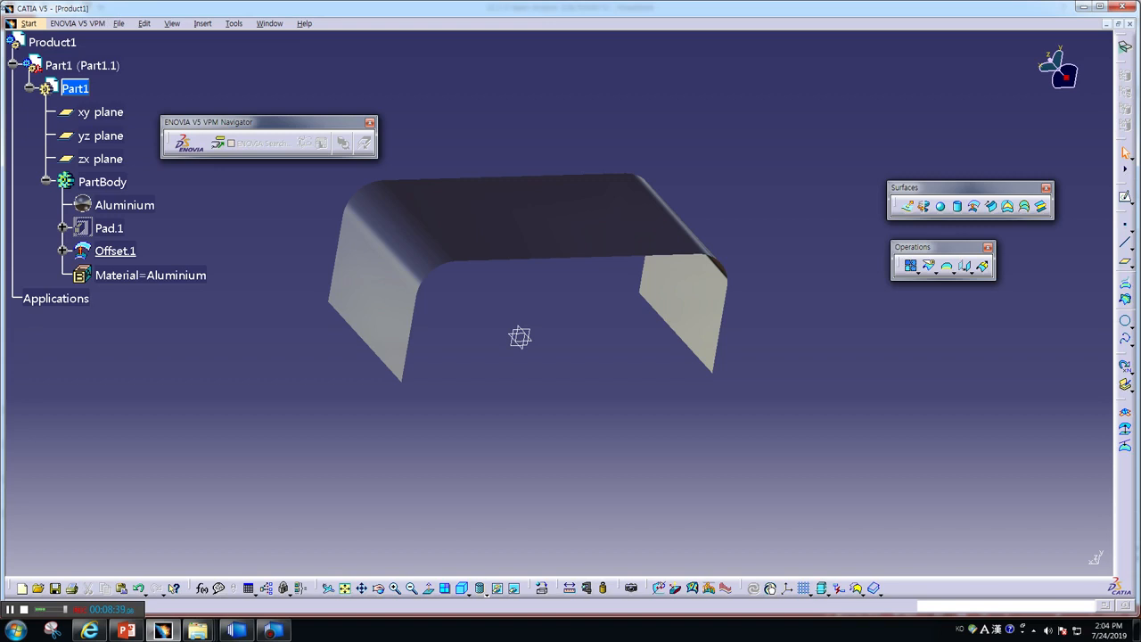
Start a new Static Analysis case for Product1 in the Advanced Meshing Tools workbench.
click(29, 23)
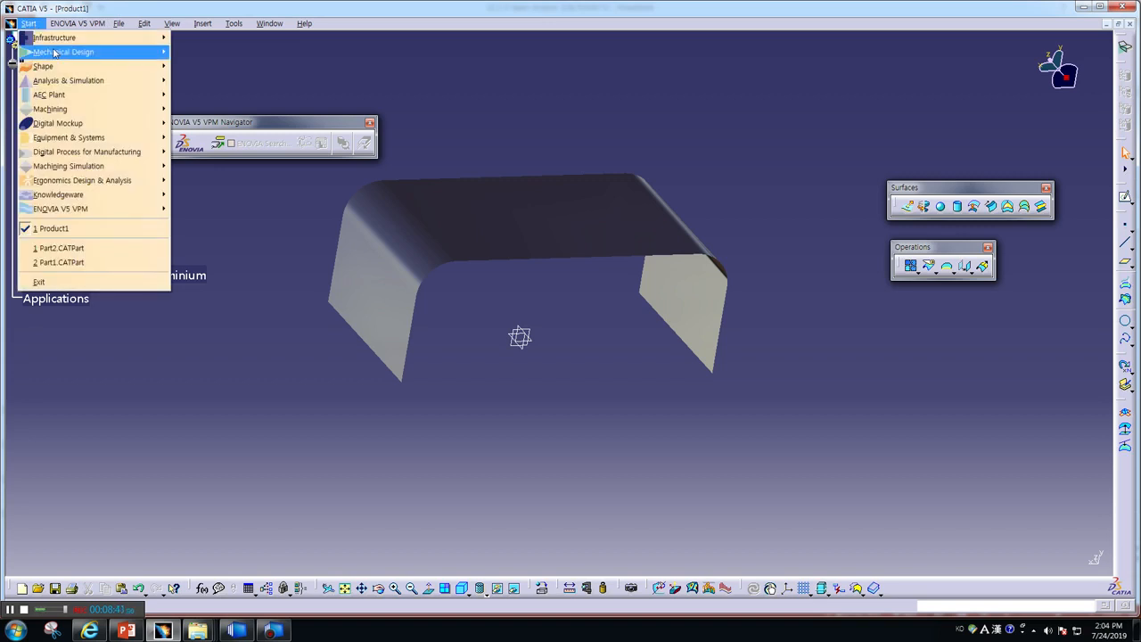
mouse_move(55, 54)
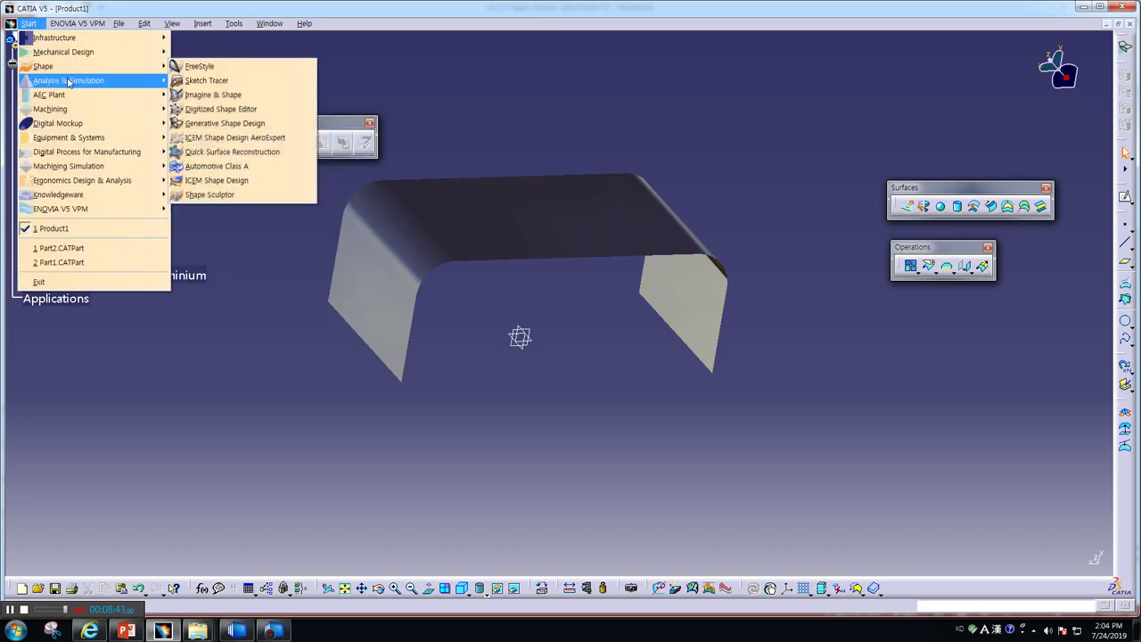
mouse_move(107, 85)
click(206, 83)
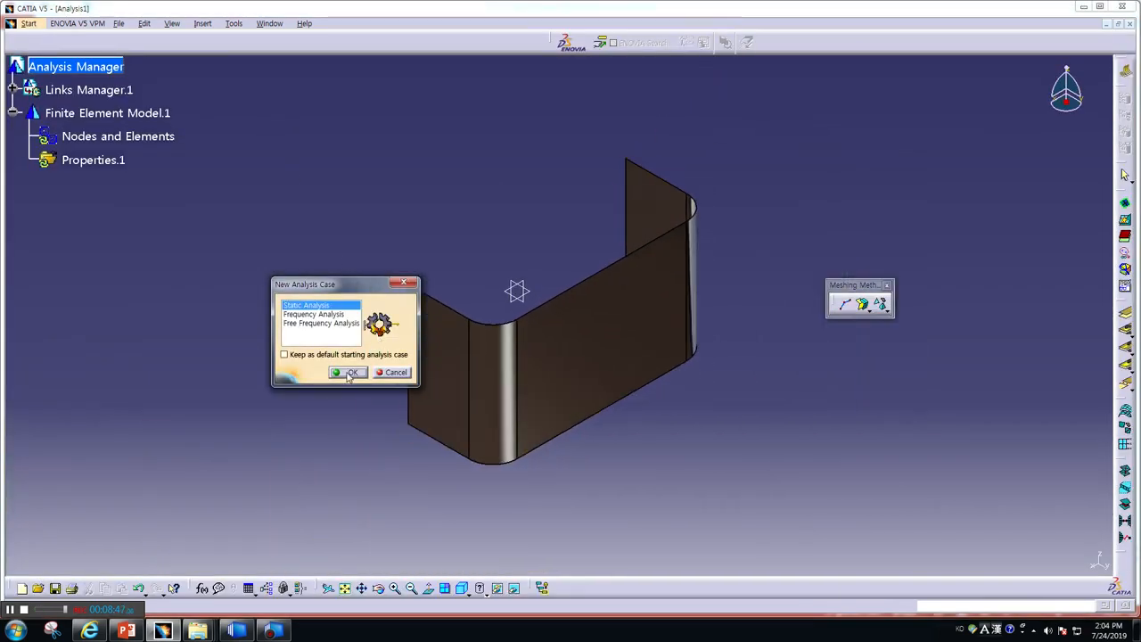
click(348, 373)
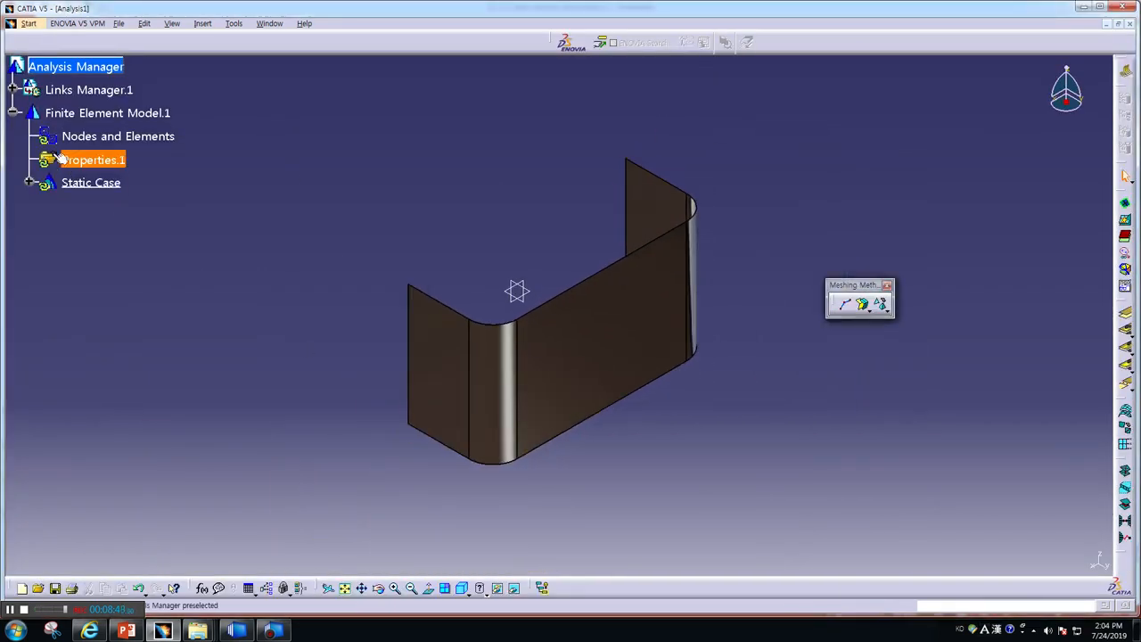
Create a surface mesh on the shell with linear, quads-only elements and a 50 mm mesh size.
middle_drag(657, 466, 224, 224)
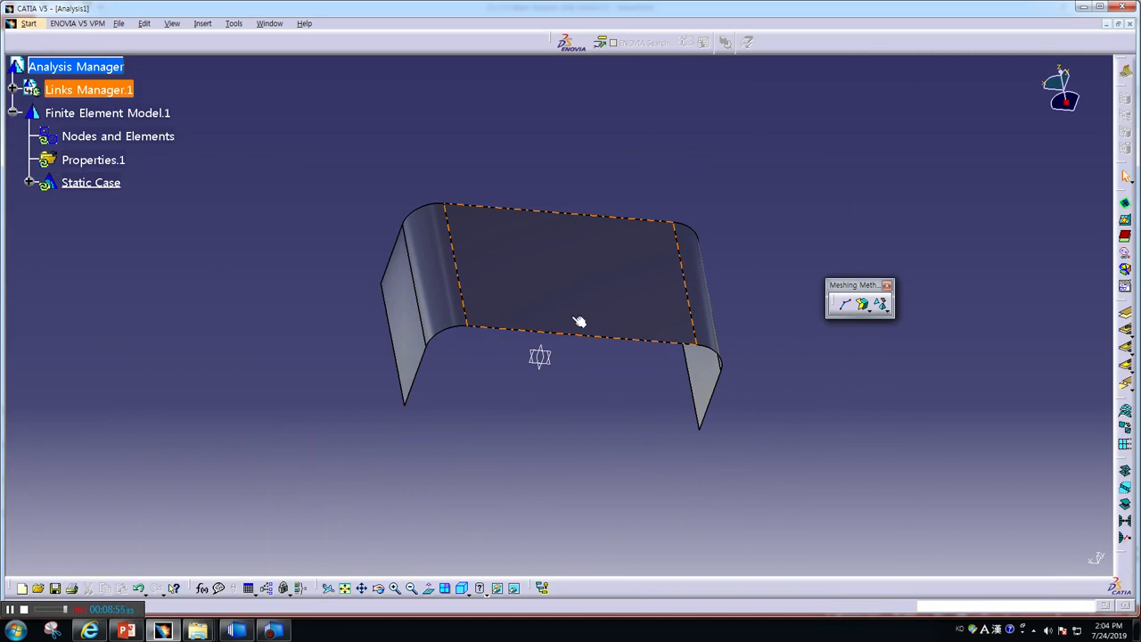
click(864, 305)
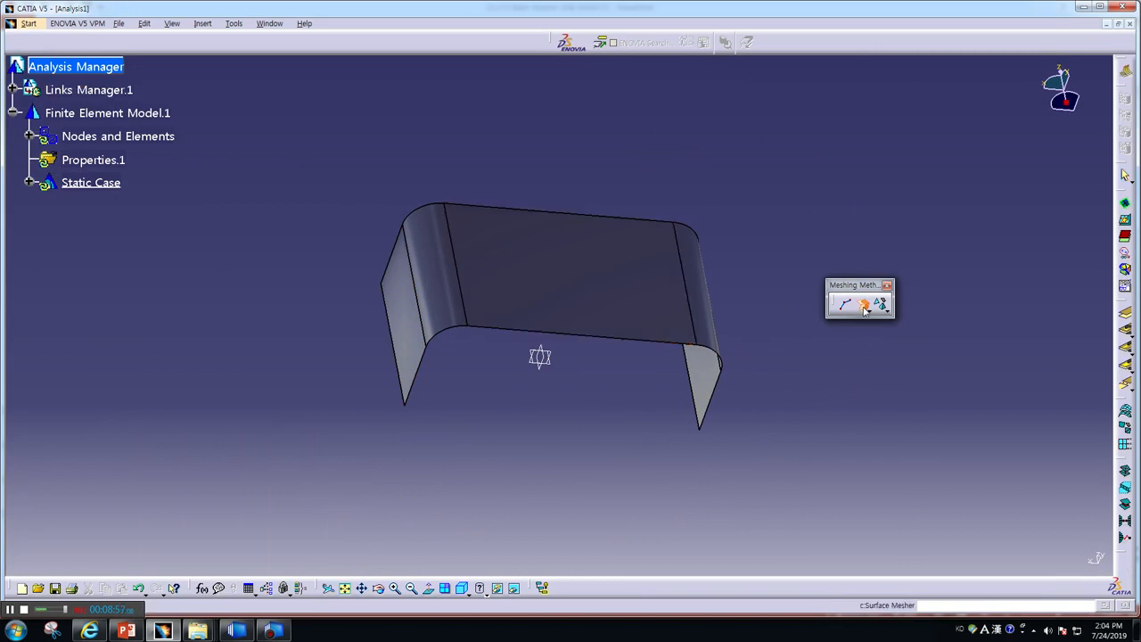
click(591, 302)
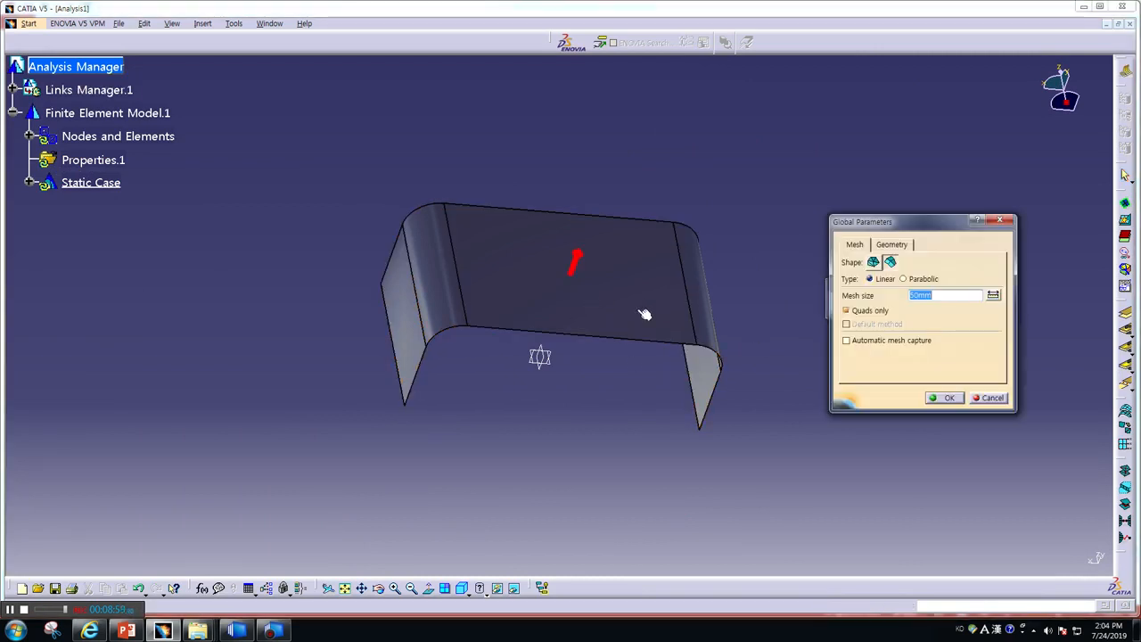
click(945, 398)
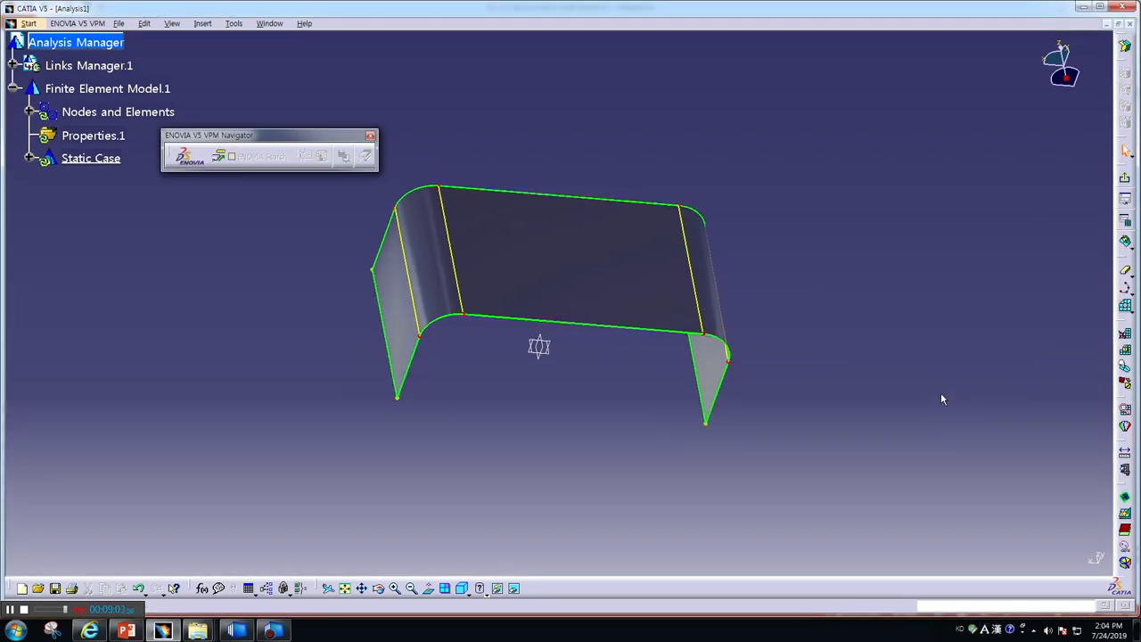
Expand Static Case and switch to the Generative Structural Analysis workbench.
click(30, 159)
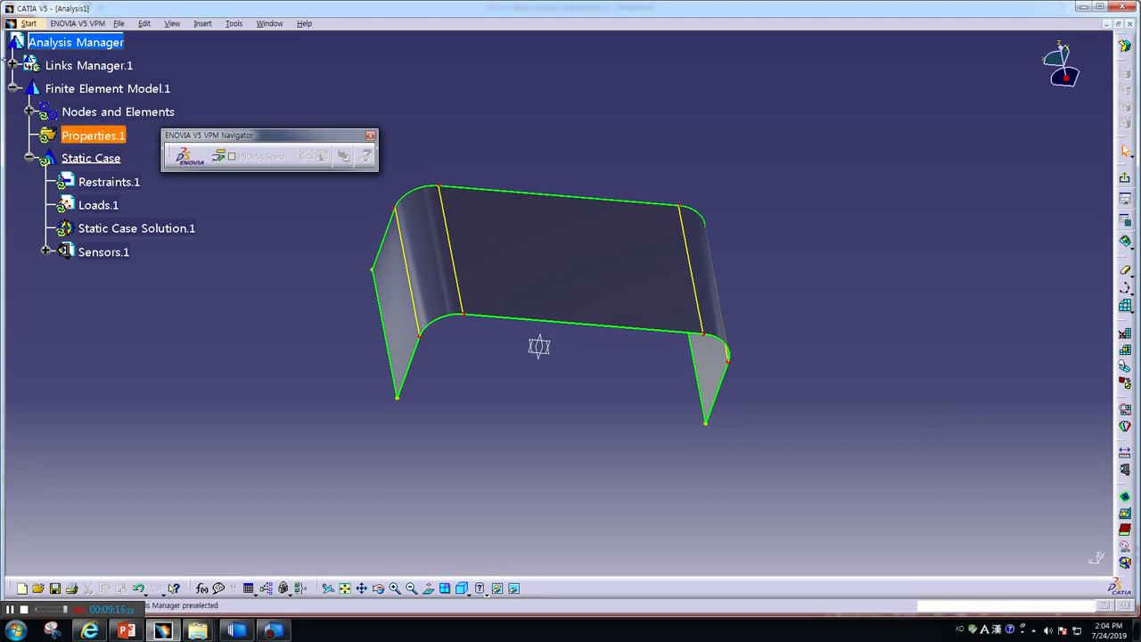
click(26, 25)
mouse_move(66, 84)
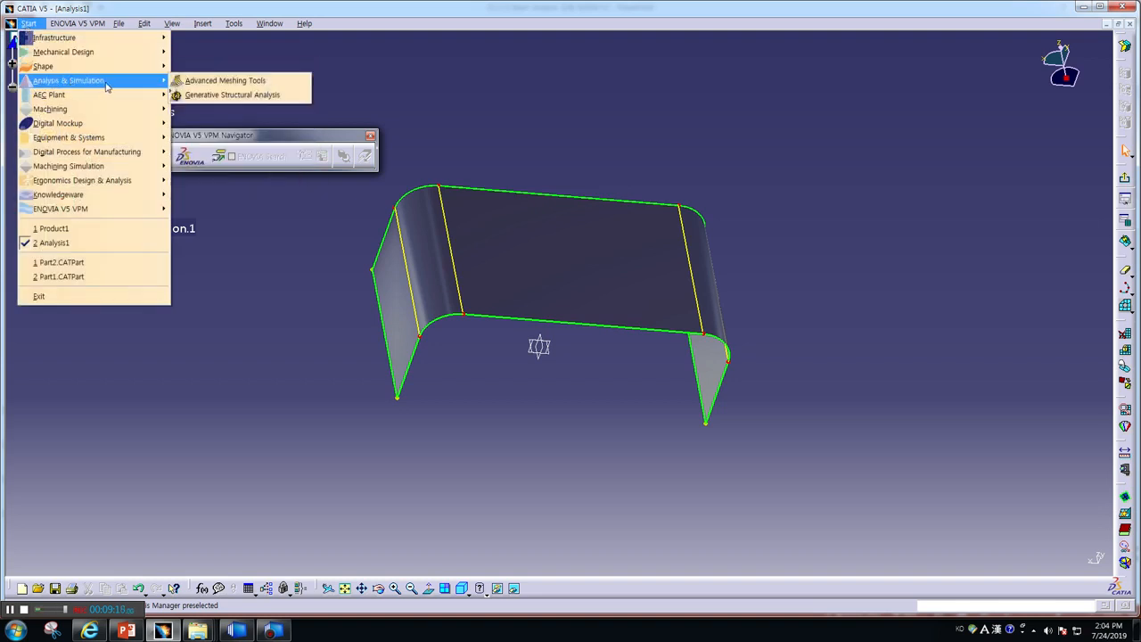
click(214, 96)
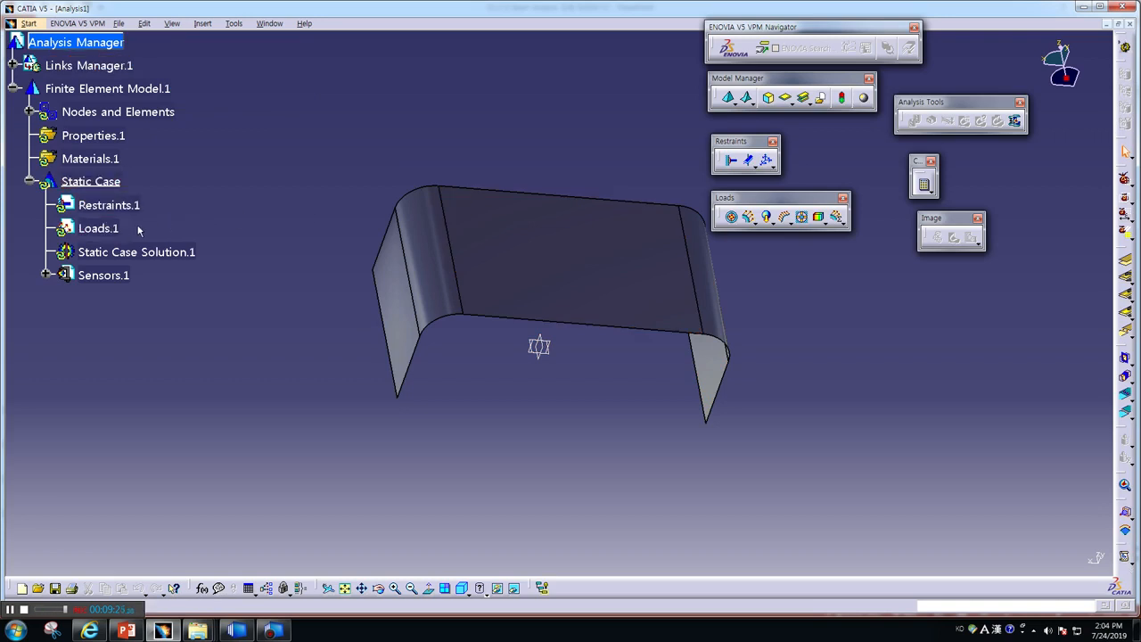
Generate the mesh visualization for Nodes and Elements.
right_click(72, 114)
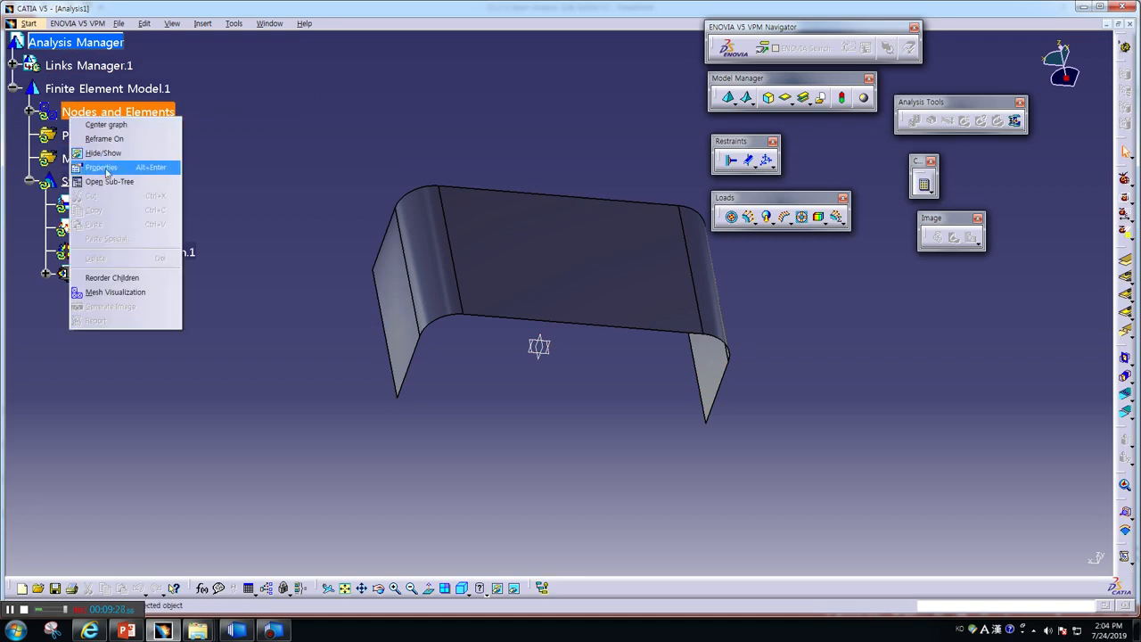
click(132, 292)
click(575, 344)
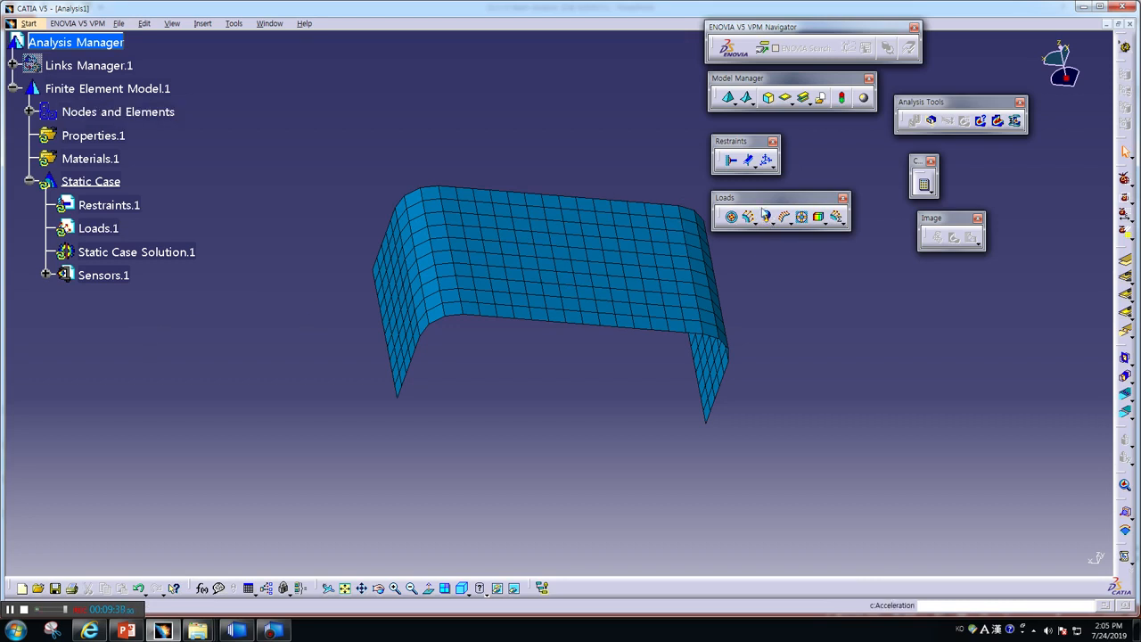
Show the Links Manager.1 geometry and assign a 100 mm thick aluminium 2D property to the shell surface.
click(788, 98)
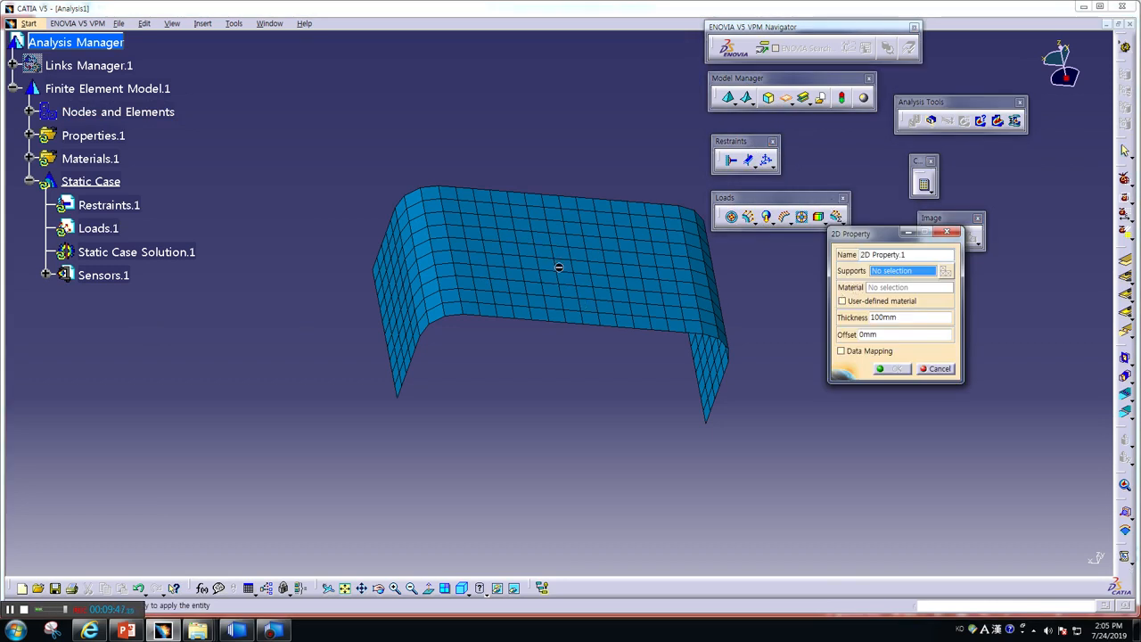
click(923, 368)
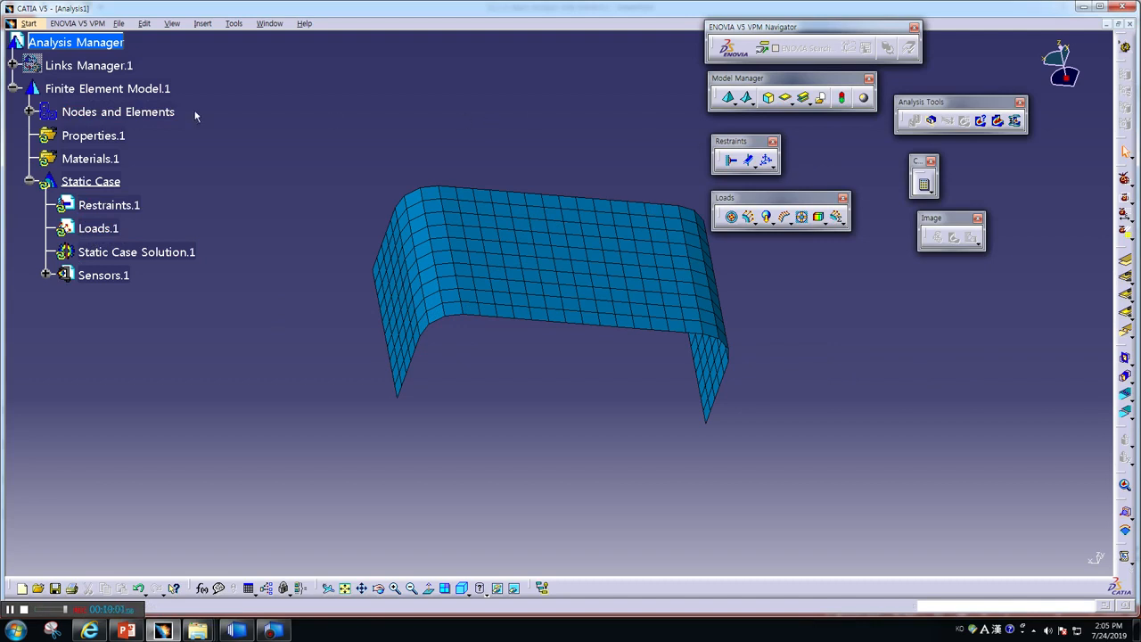
right_click(80, 66)
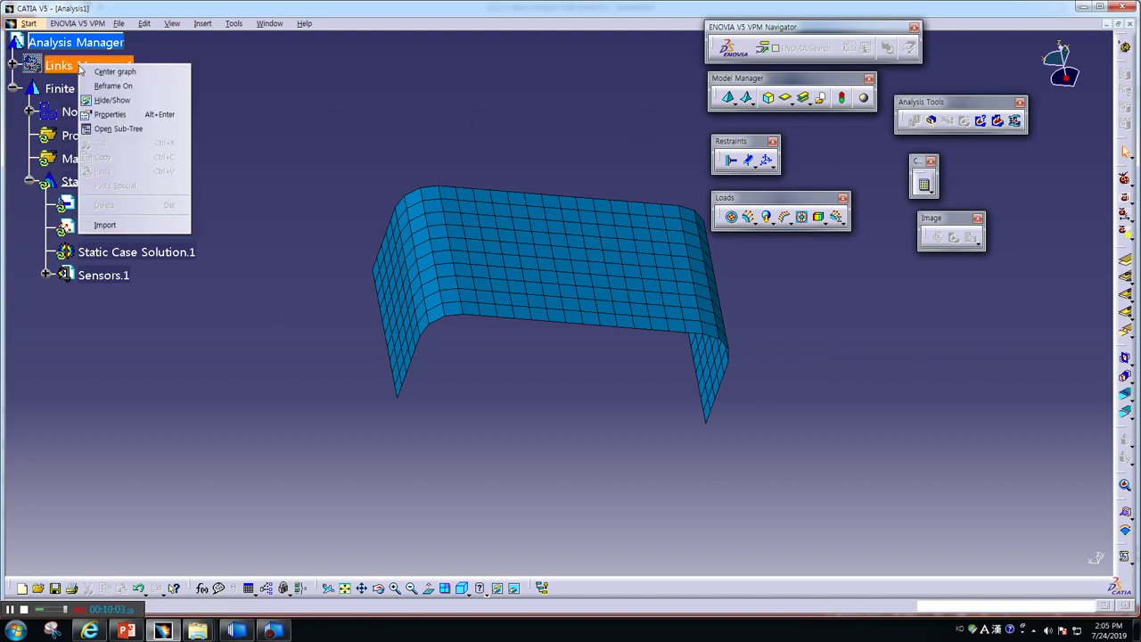
click(108, 100)
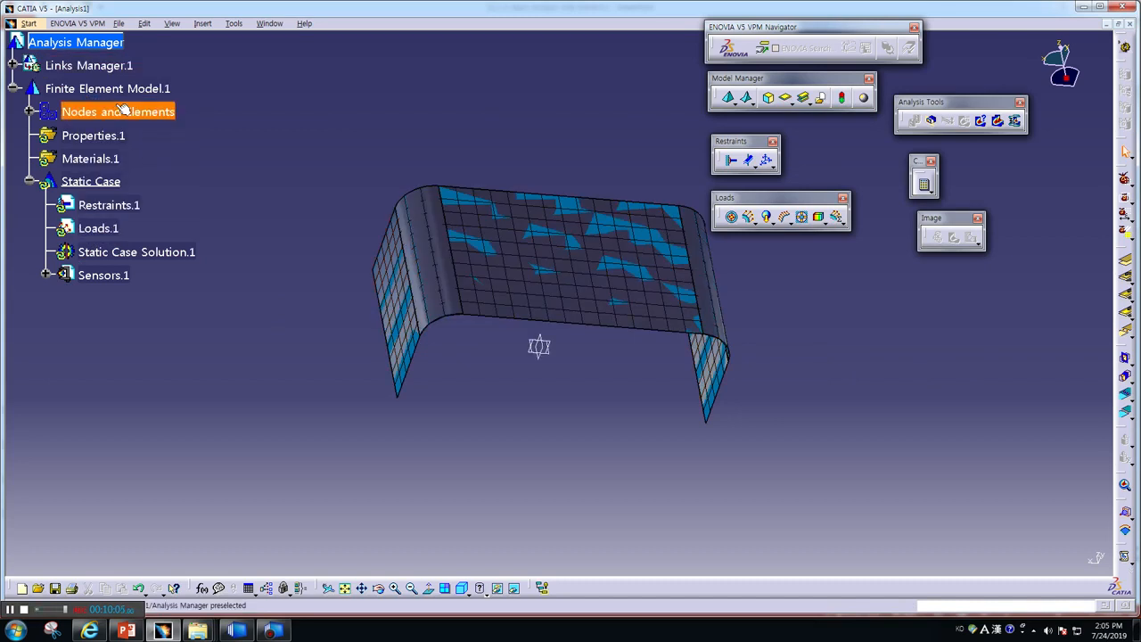
click(788, 100)
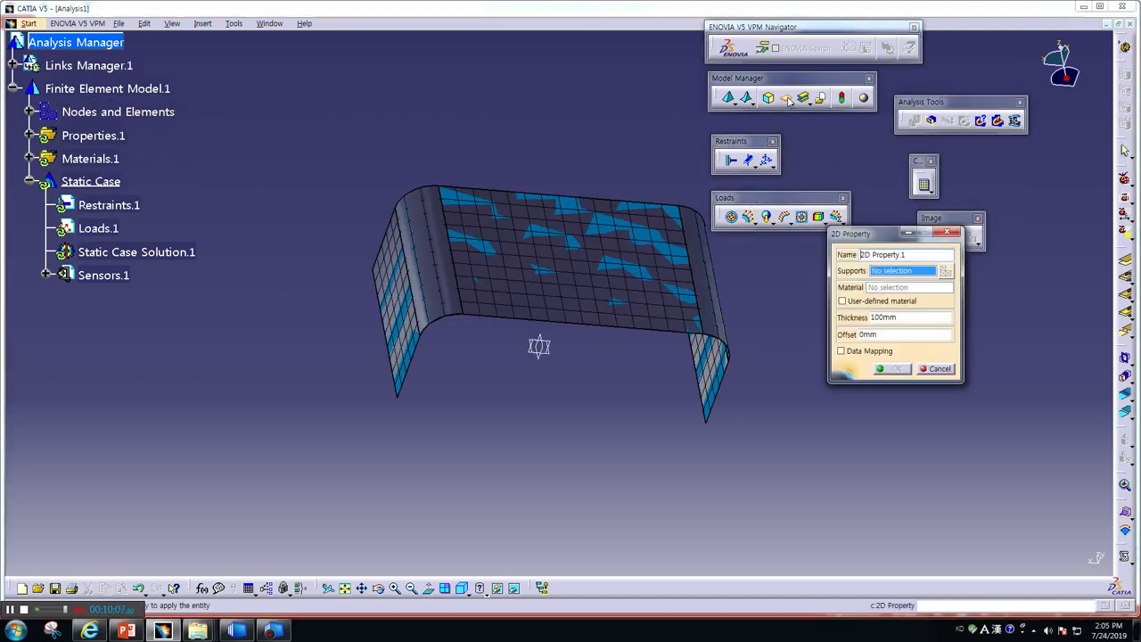
click(615, 284)
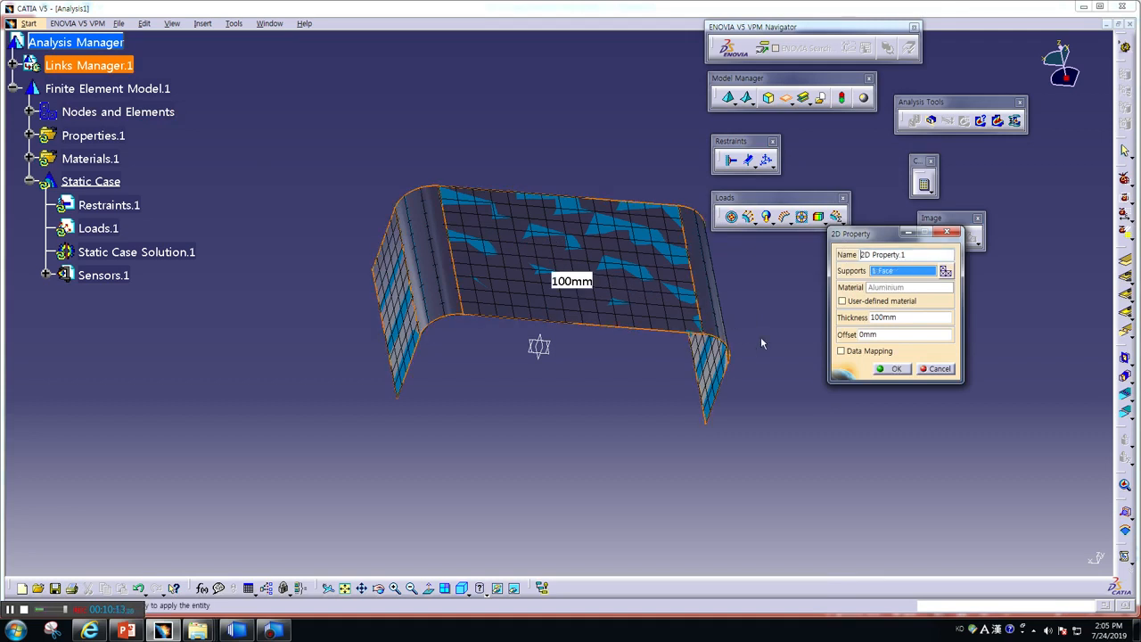
click(891, 369)
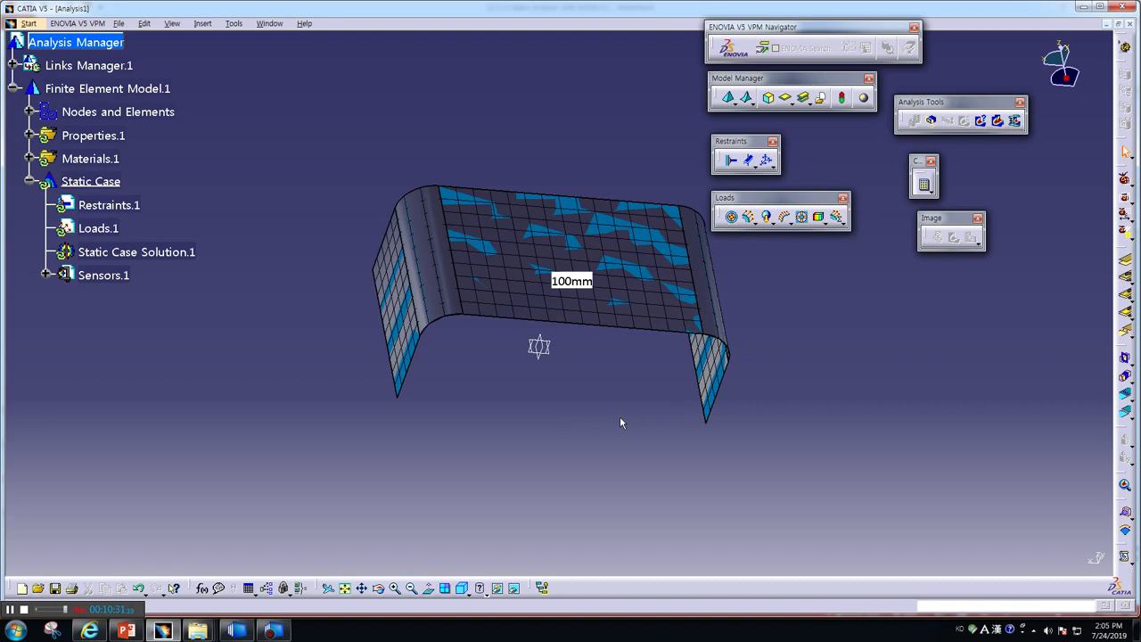
Apply a user-defined restraint to the bottom edges of both shell legs, fixing all translations and rotations.
click(767, 159)
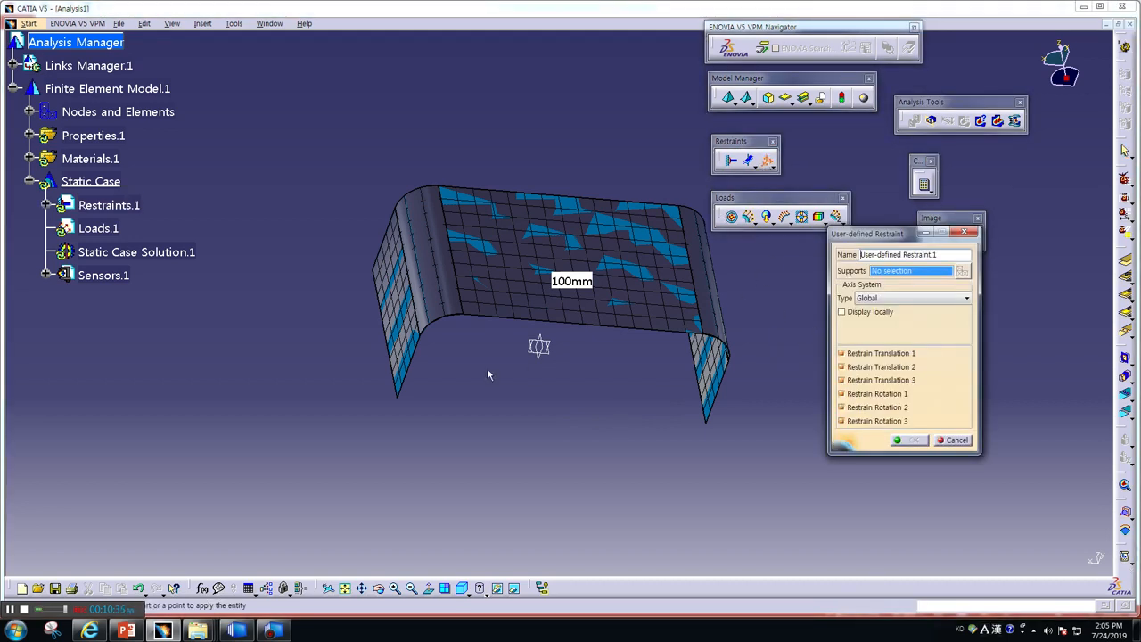
click(388, 357)
click(707, 396)
click(899, 442)
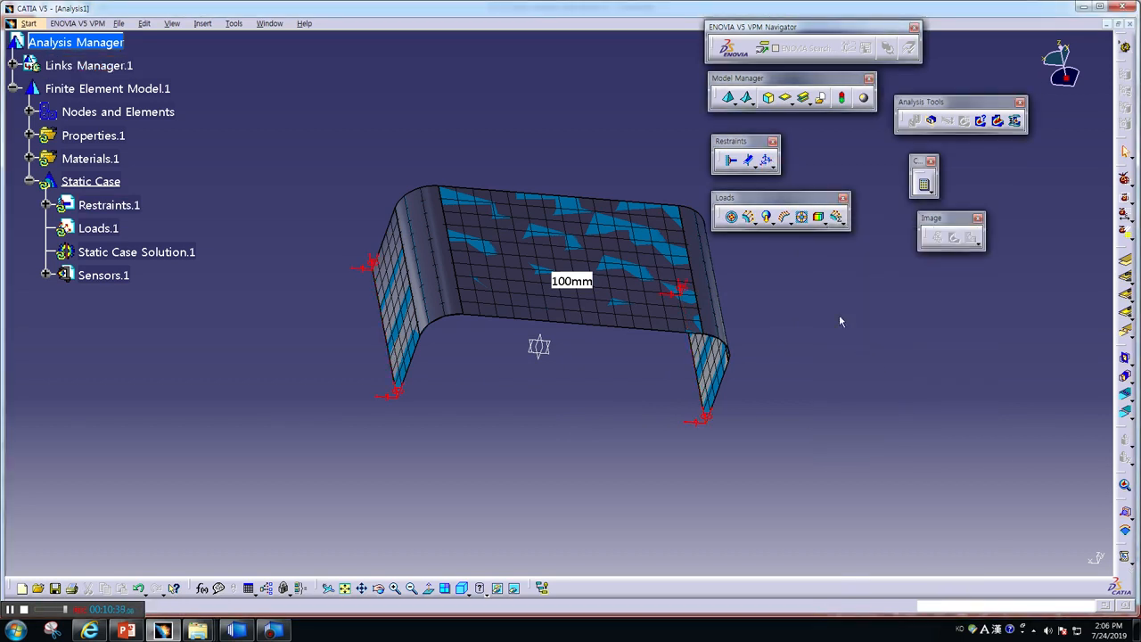
Apply a distributed force of -1000 N in Y to the shell's top face and check the model's consistency.
click(750, 220)
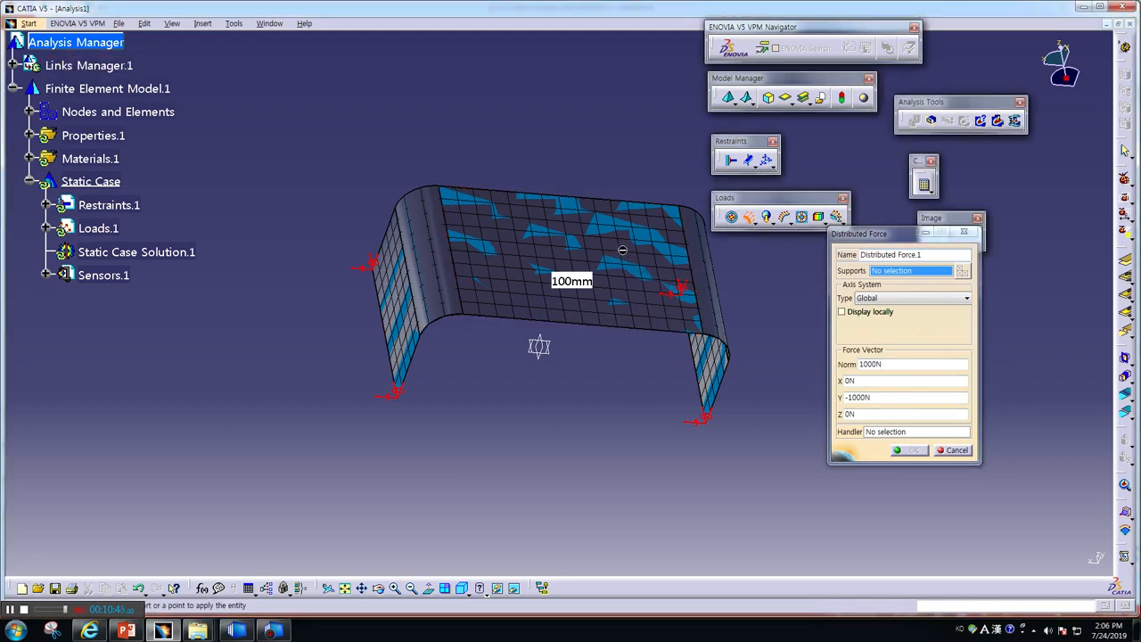
click(629, 268)
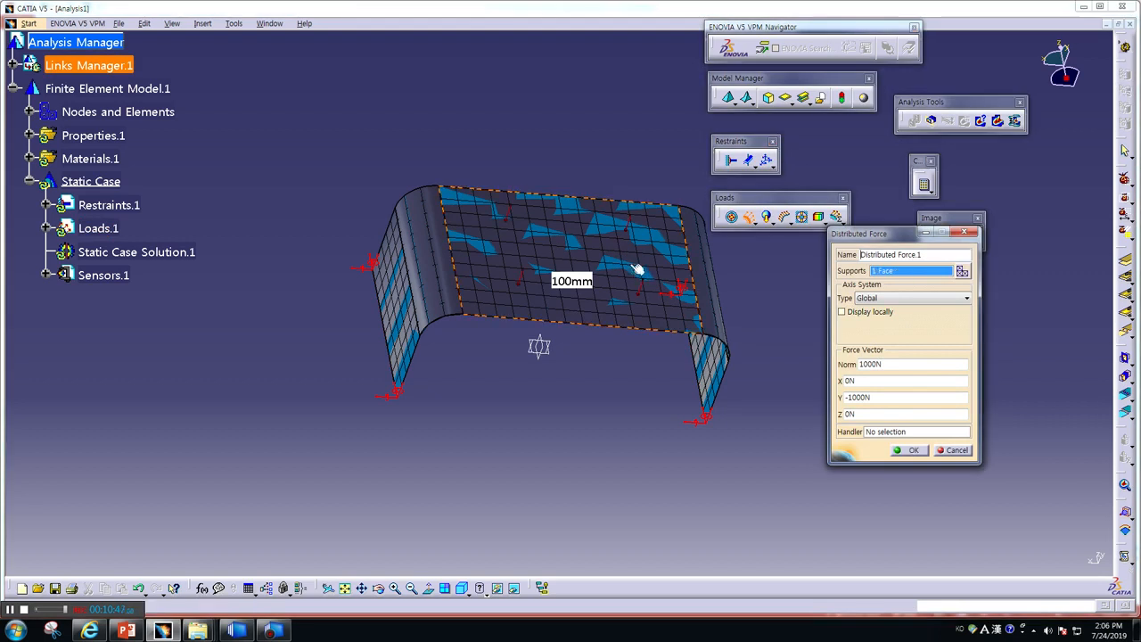
click(911, 451)
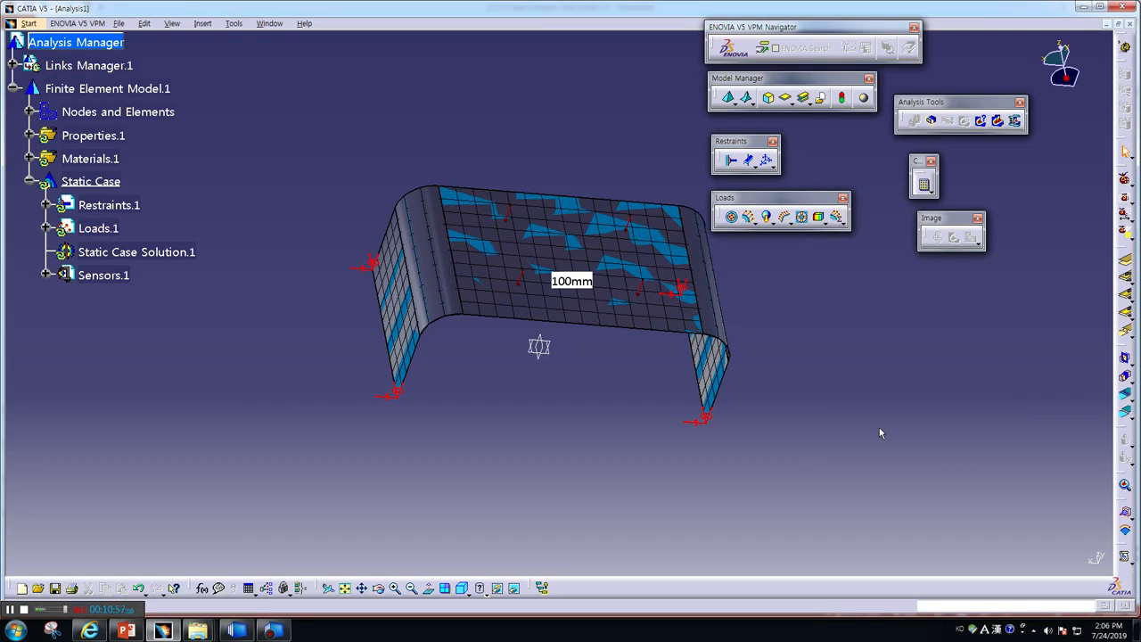
click(845, 102)
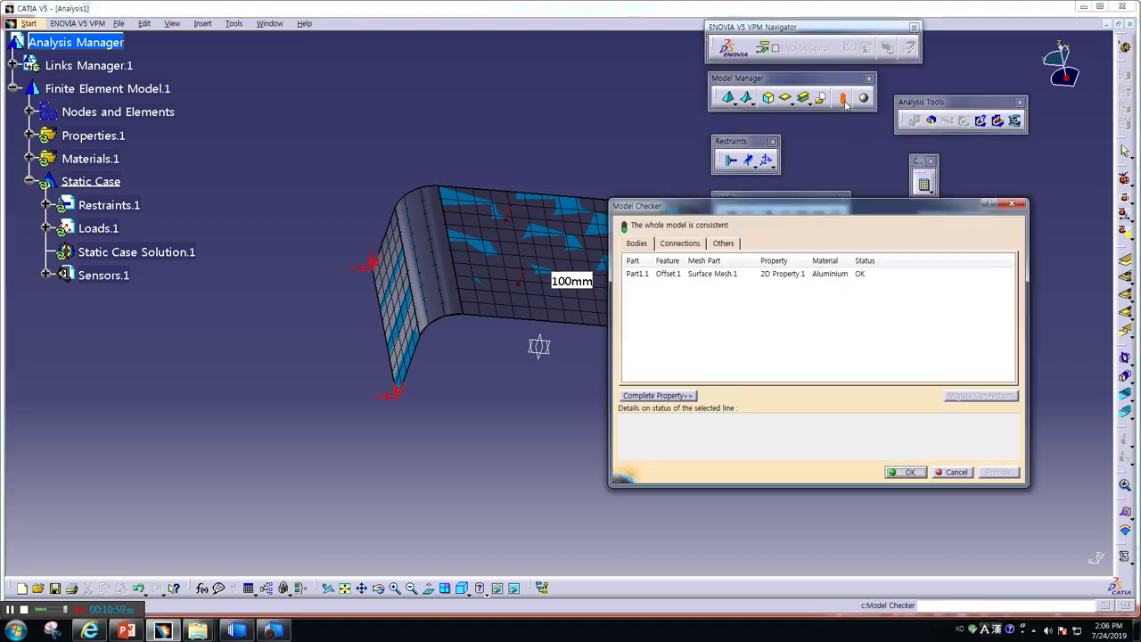
click(912, 474)
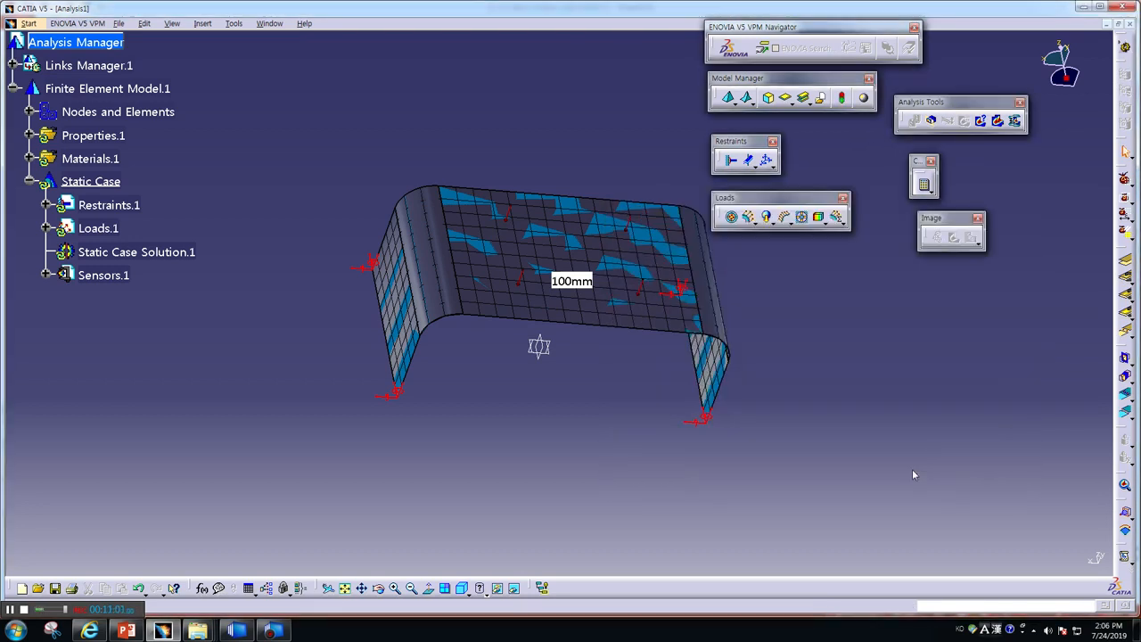
Compute all solutions and display the translational displacement image.
click(924, 184)
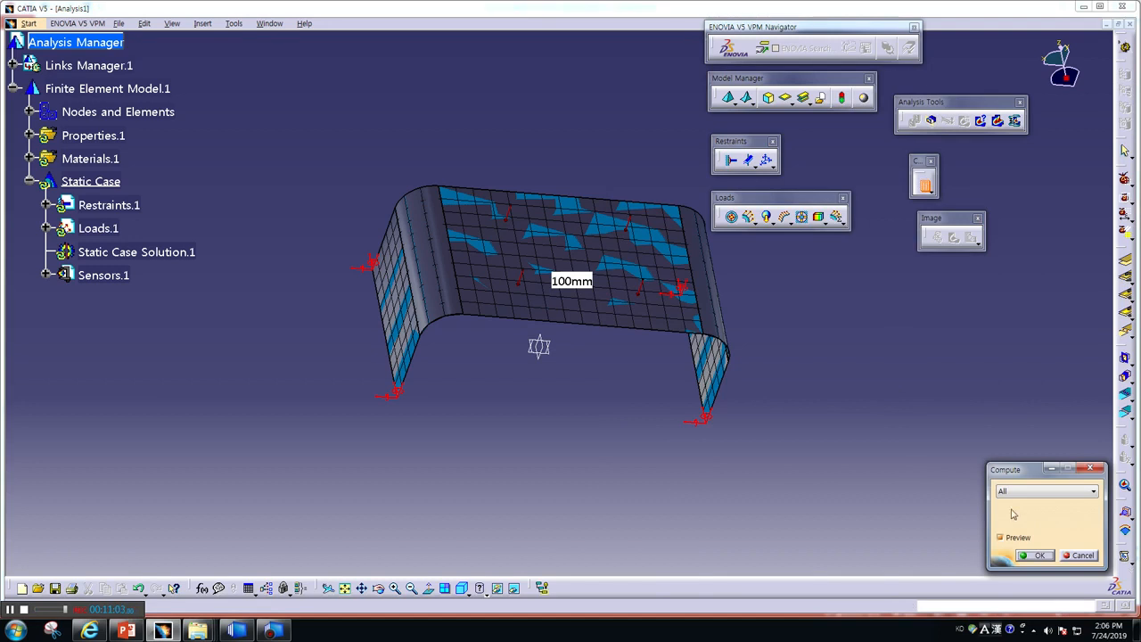
click(1037, 556)
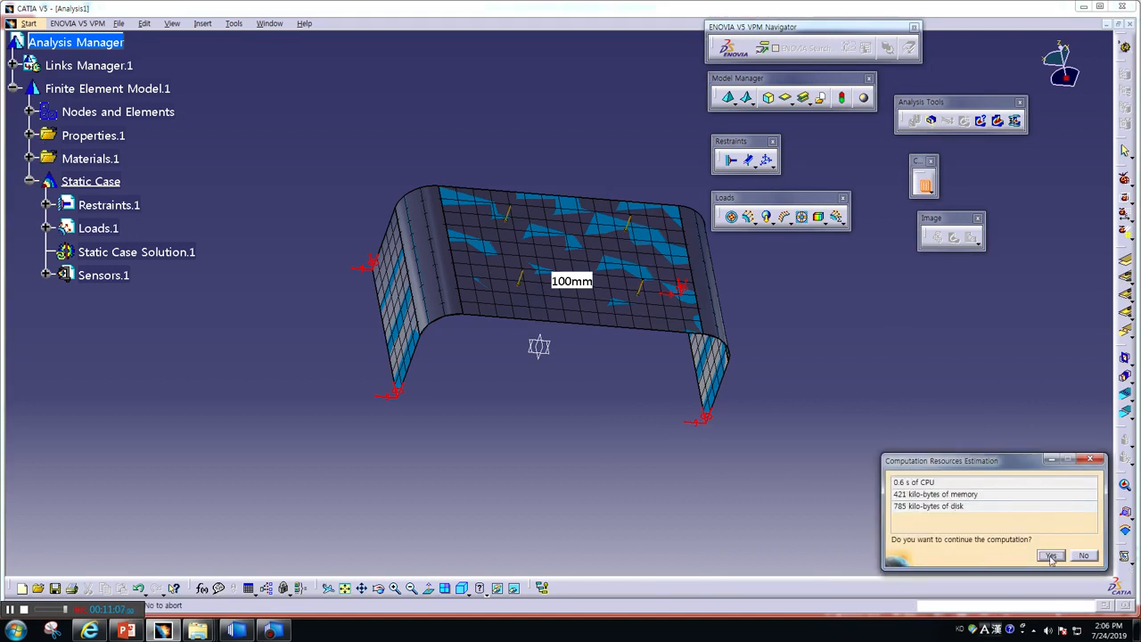
click(1051, 555)
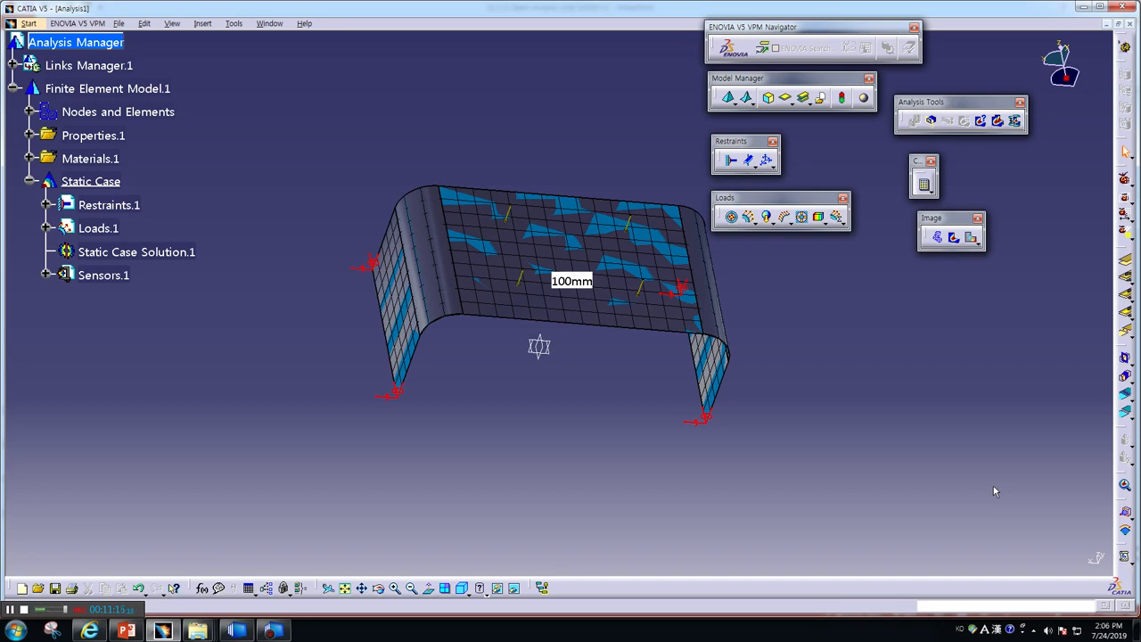
click(955, 239)
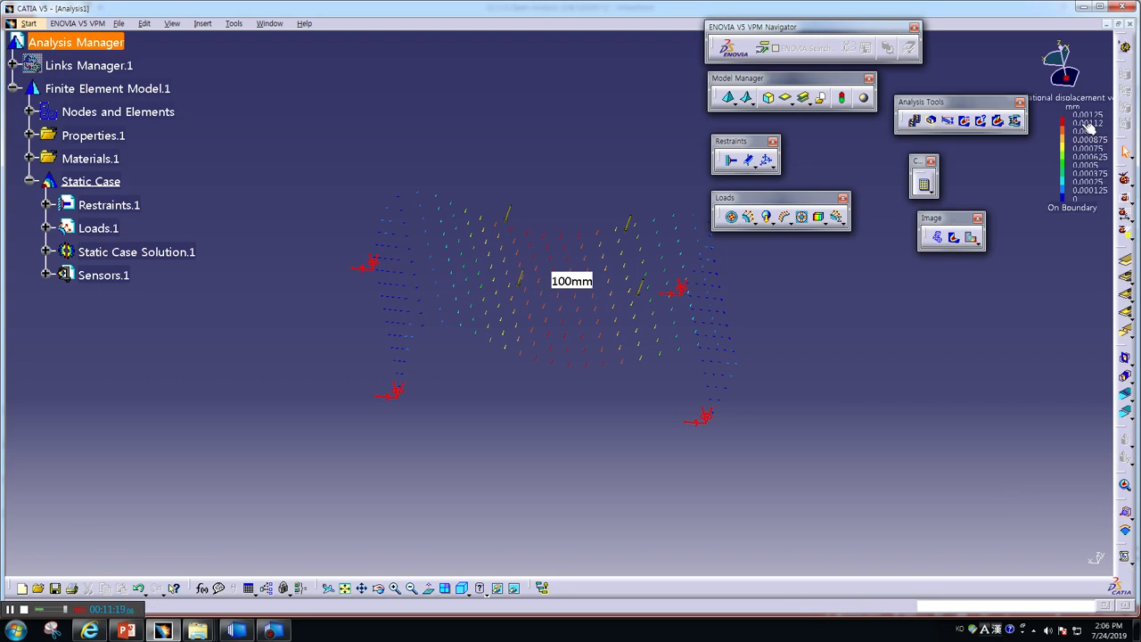
click(861, 290)
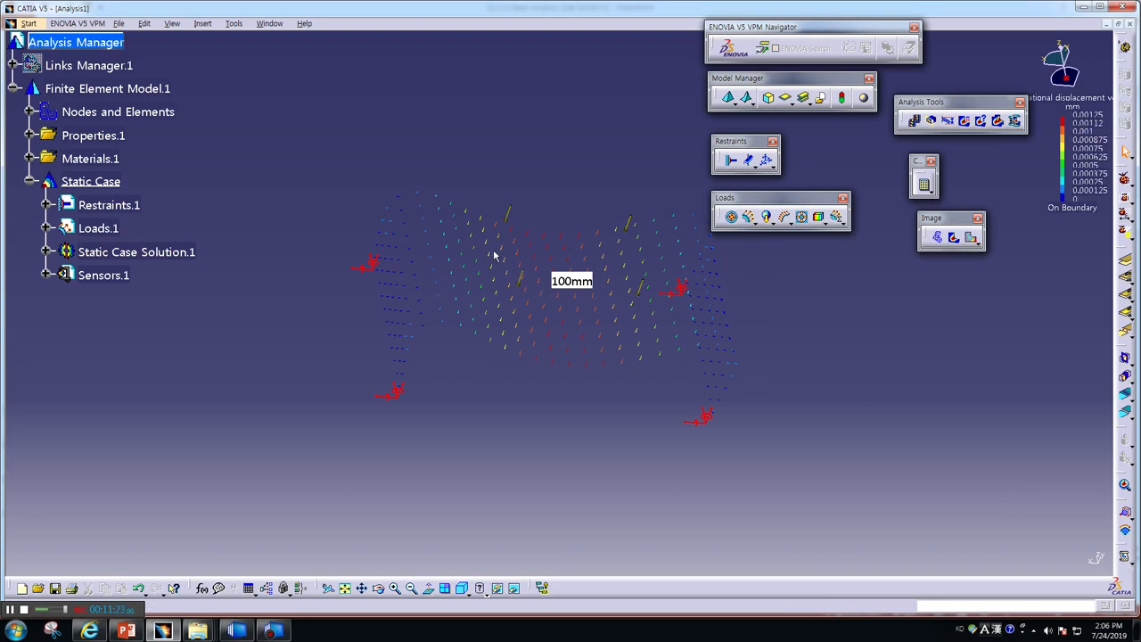
Set the thickness of the shell's 2D property to 10 mm.
click(29, 136)
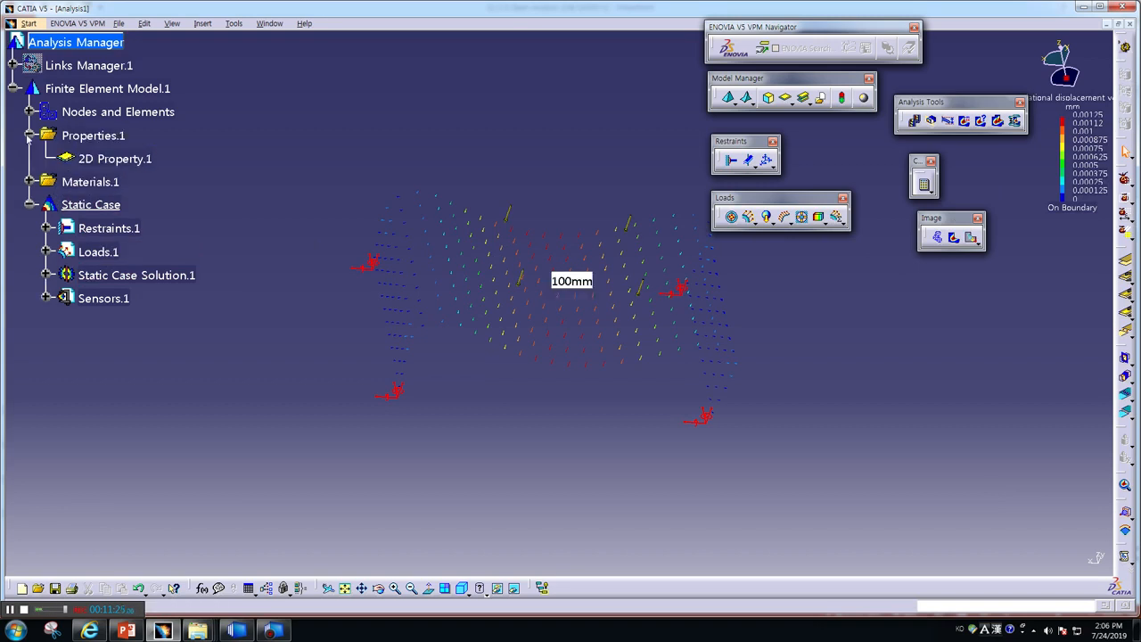
double_click(106, 160)
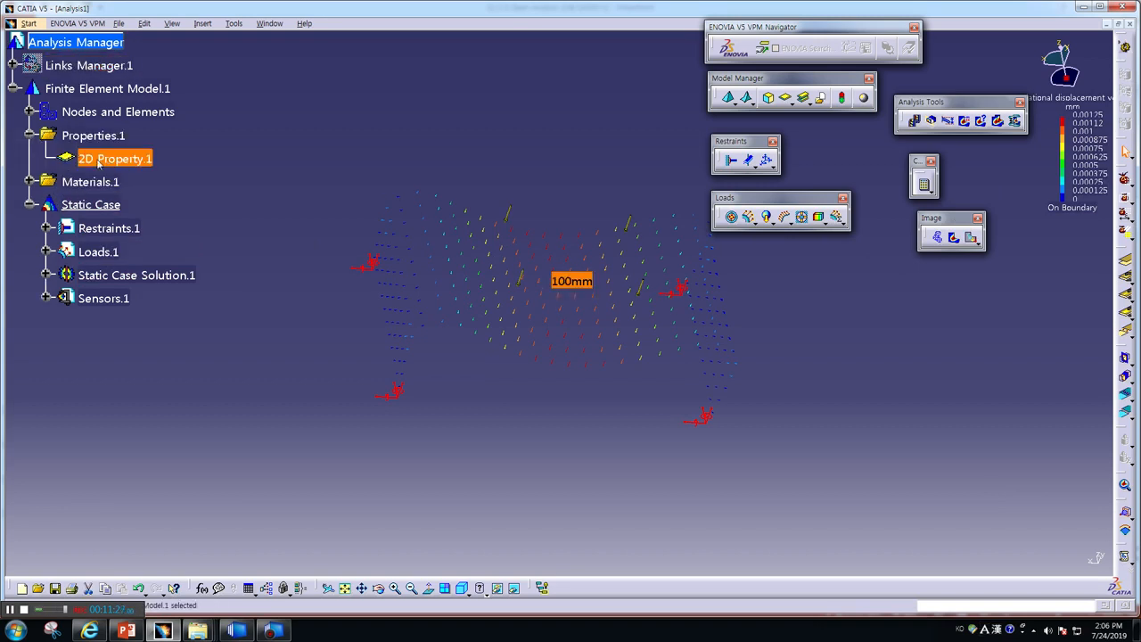
double_click(896, 318)
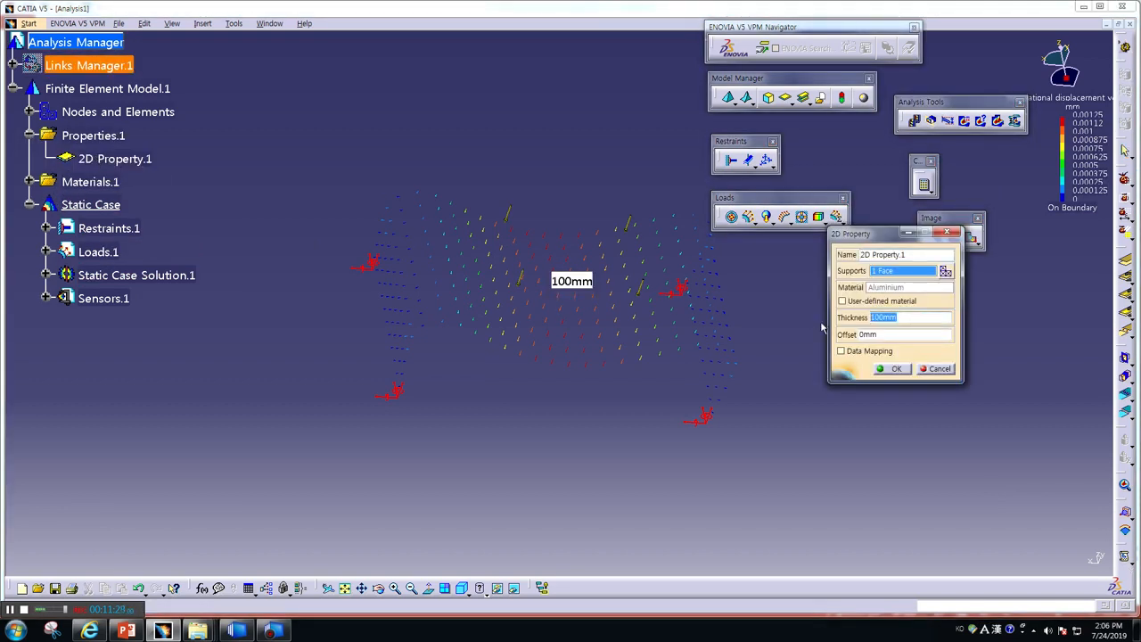
text(10)
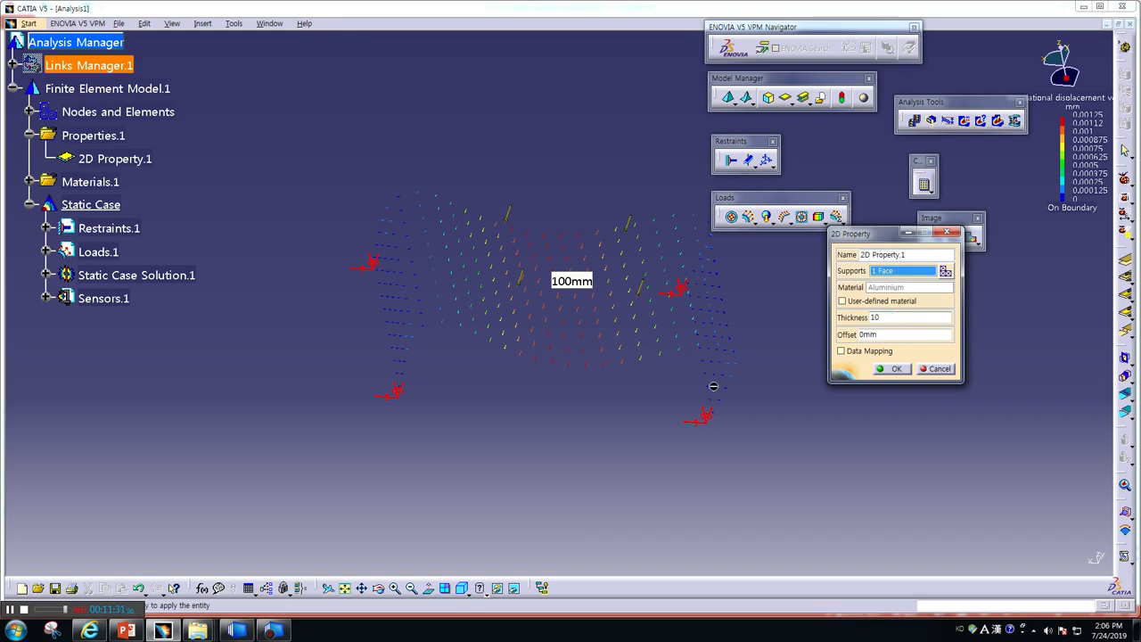
key(Return)
click(892, 368)
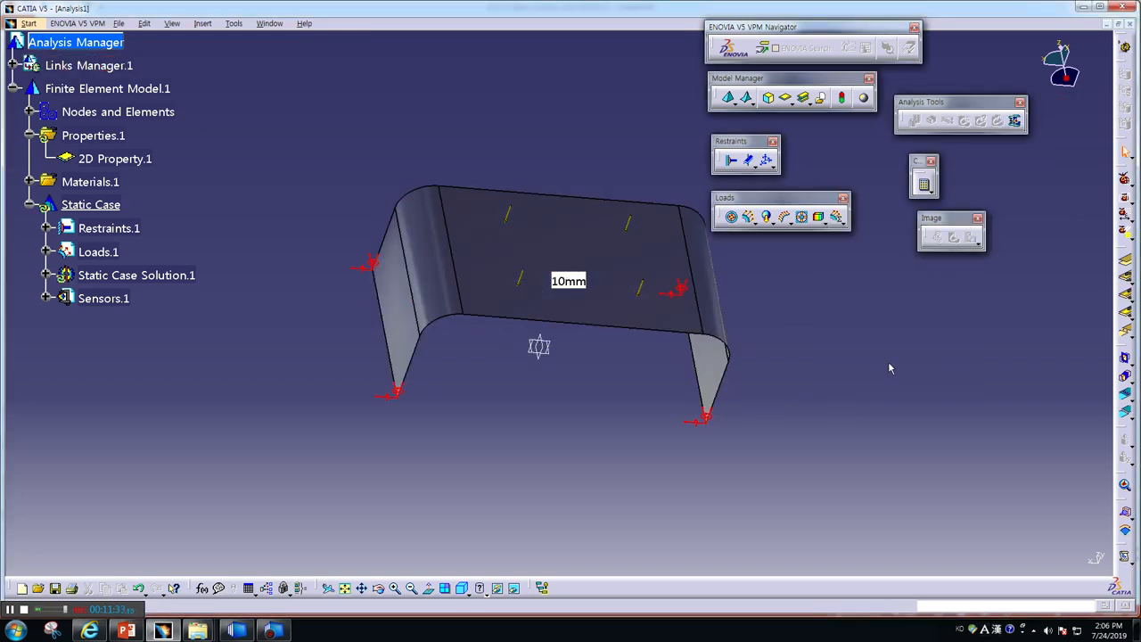
Recompute all solutions for the 10 mm shell and display the deformation and translational displacement images.
click(923, 185)
click(1037, 555)
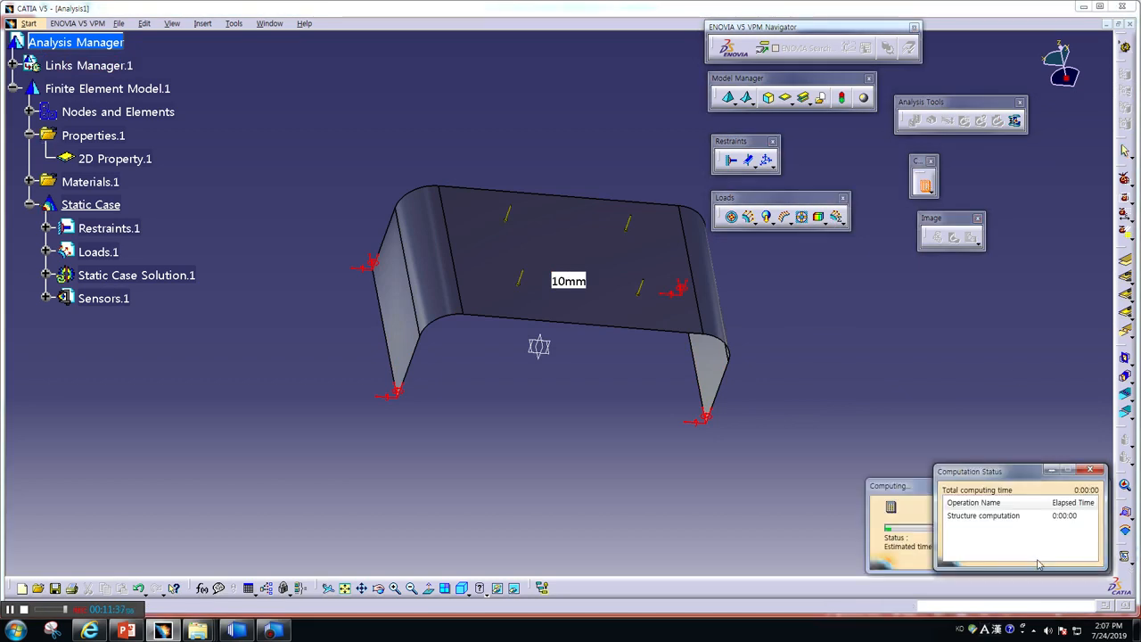
click(1045, 556)
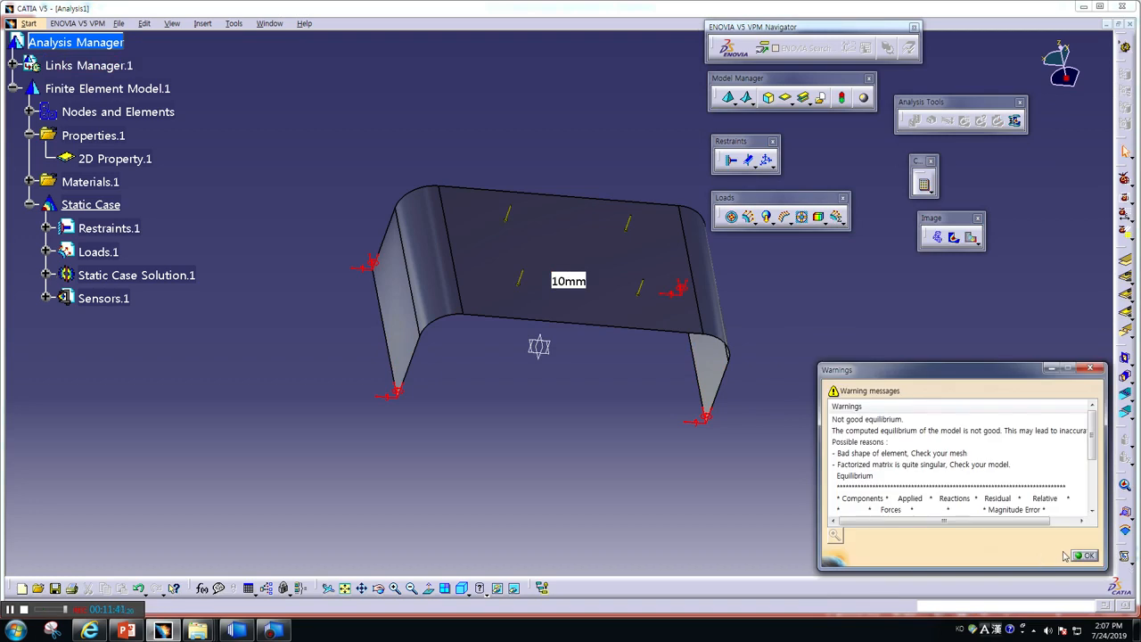
click(1085, 557)
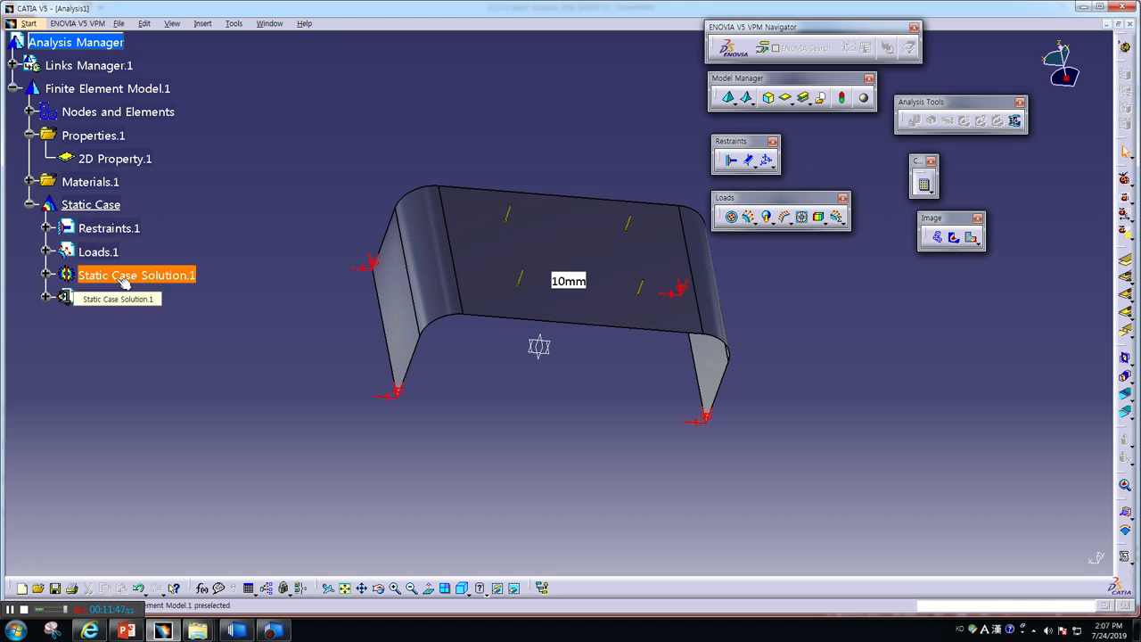
click(938, 239)
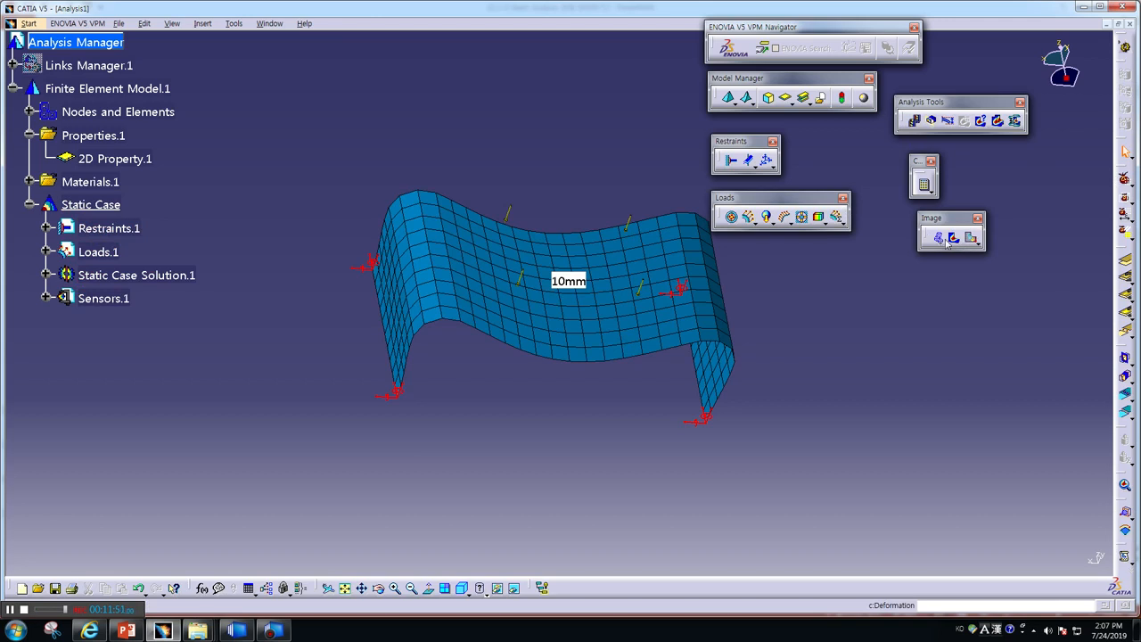
click(972, 239)
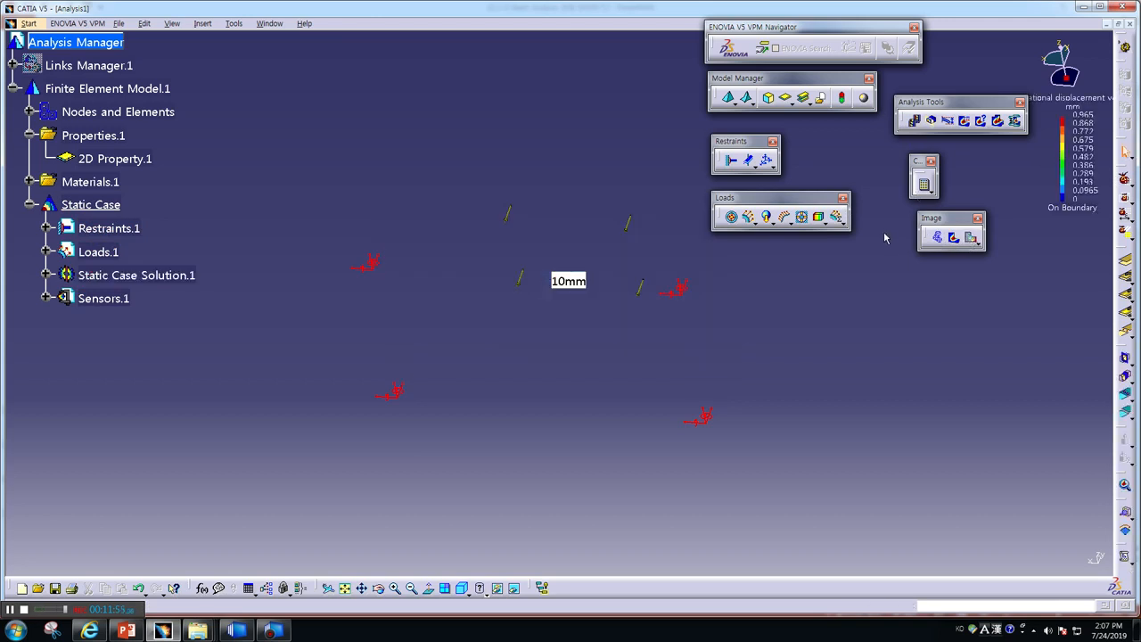
Switch to PowerPoint and enter 0.965, centred, in the 10 mm thickness result cell of the 해석 1 table.
click(126, 630)
click(793, 371)
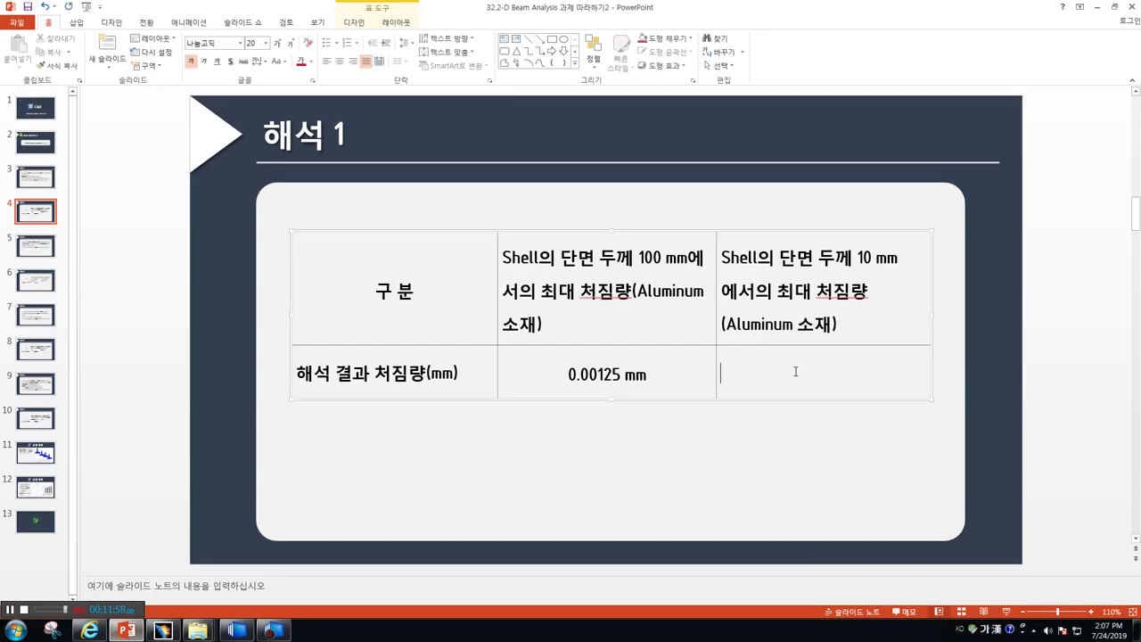
text(0.965)
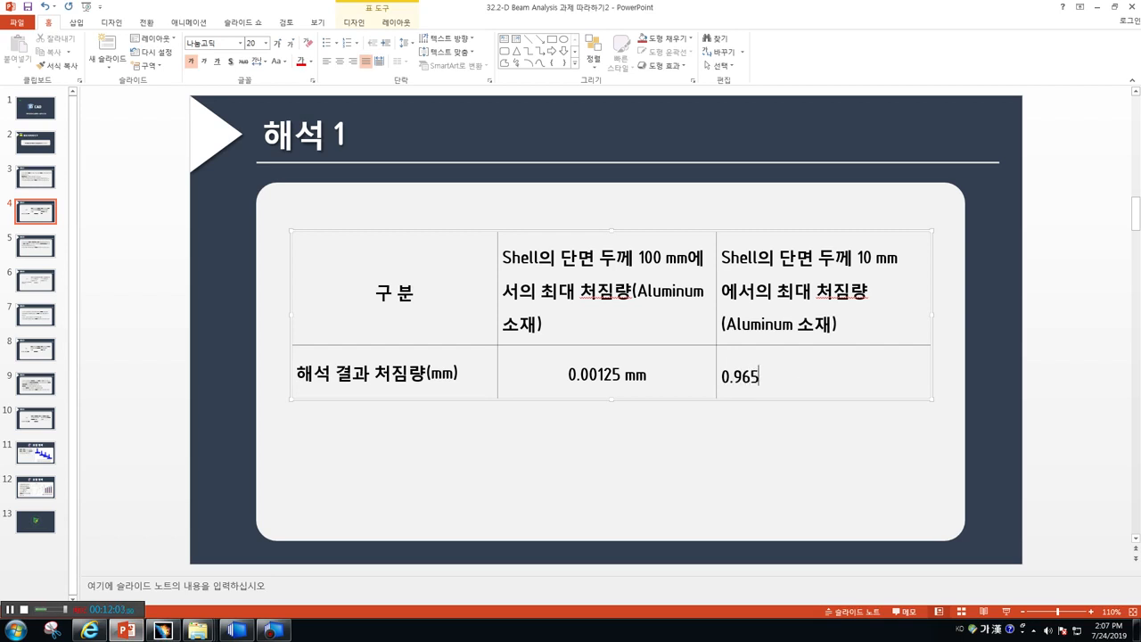
key(Home)
click(344, 65)
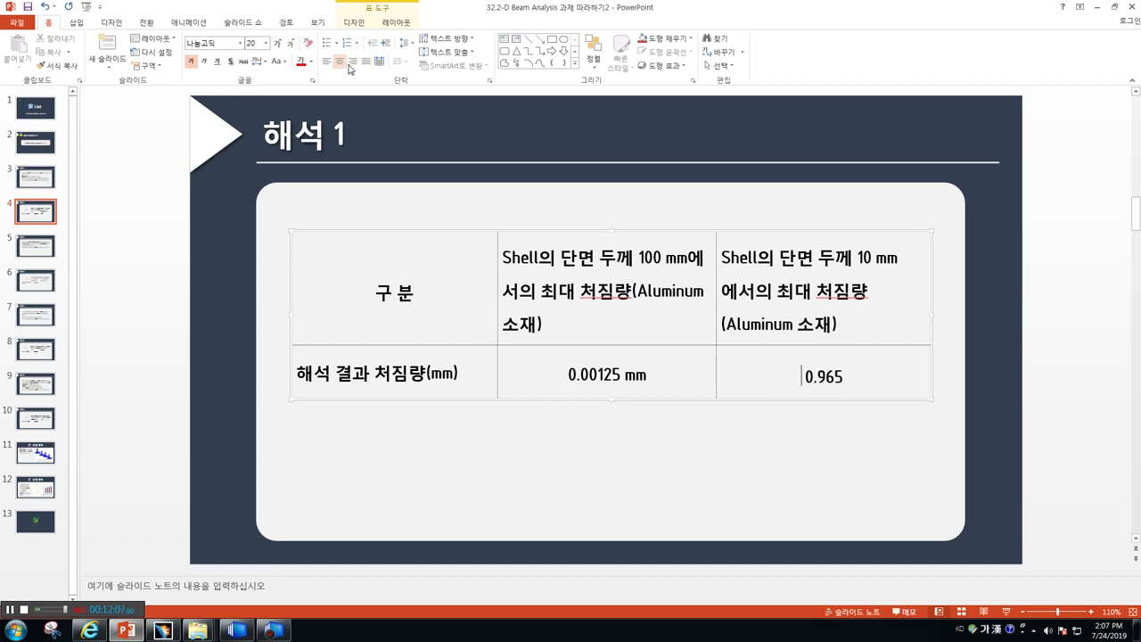
Go to the 해석 2 slide, switch back to CATIA and set the shell's 2D property thickness to 100 mm.
scroll(511, 335, down, 1)
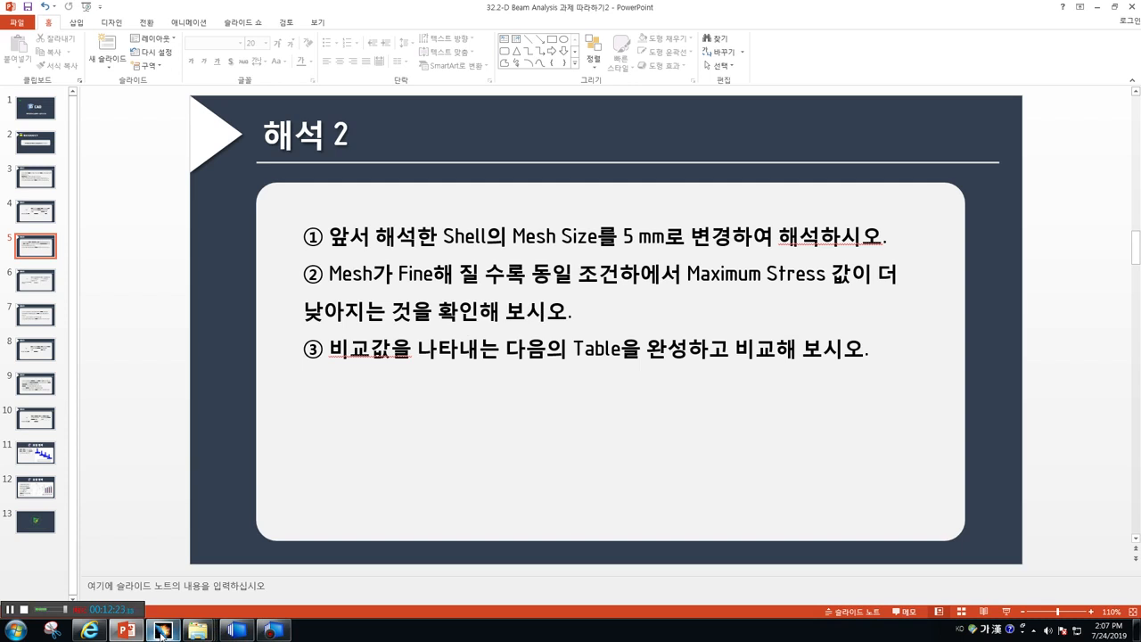
mouse_move(162, 630)
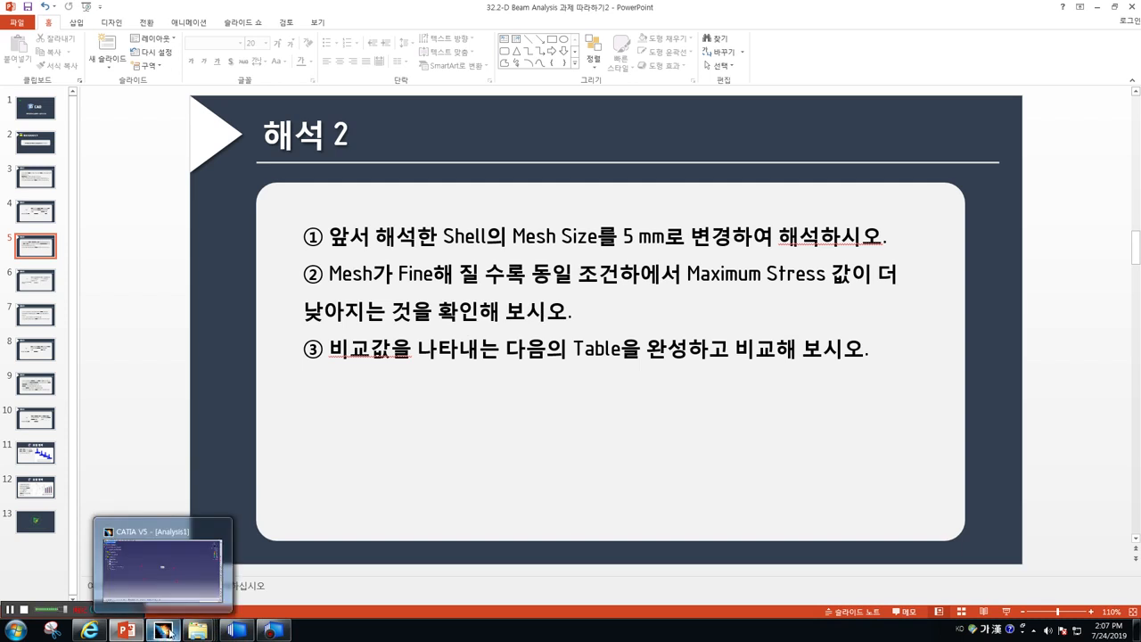
click(164, 632)
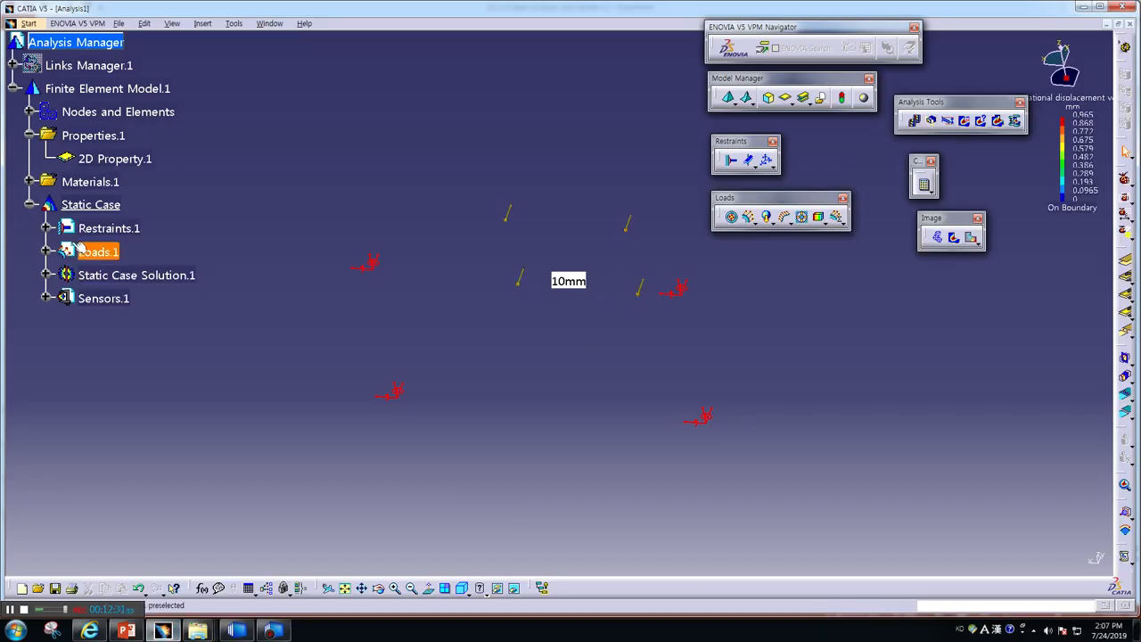
double_click(99, 159)
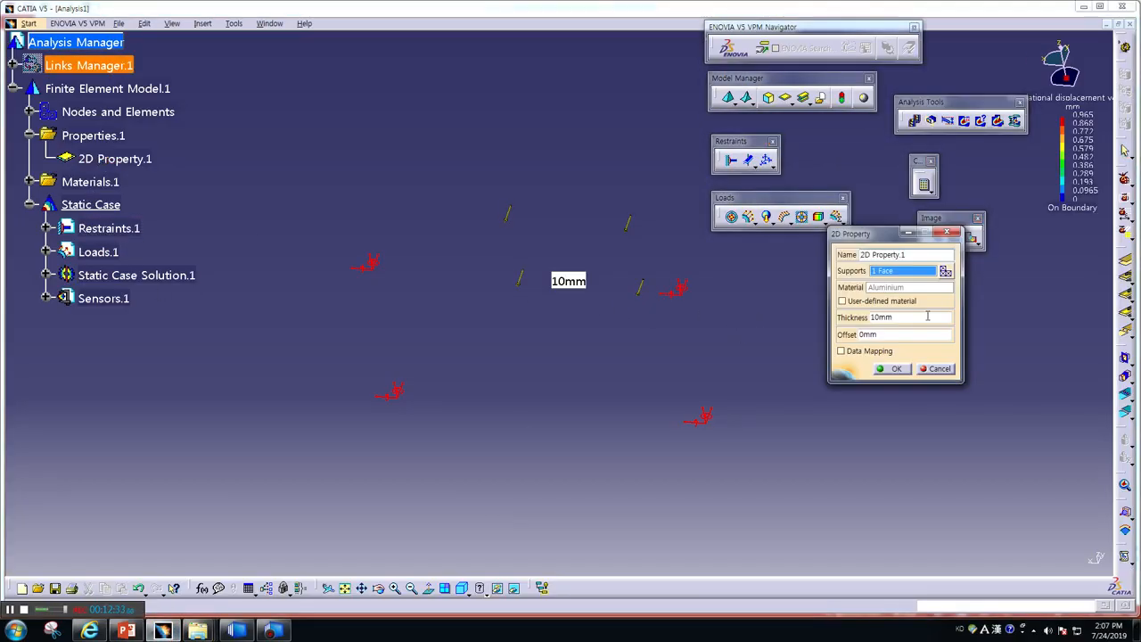
click(883, 318)
text(0)
click(895, 371)
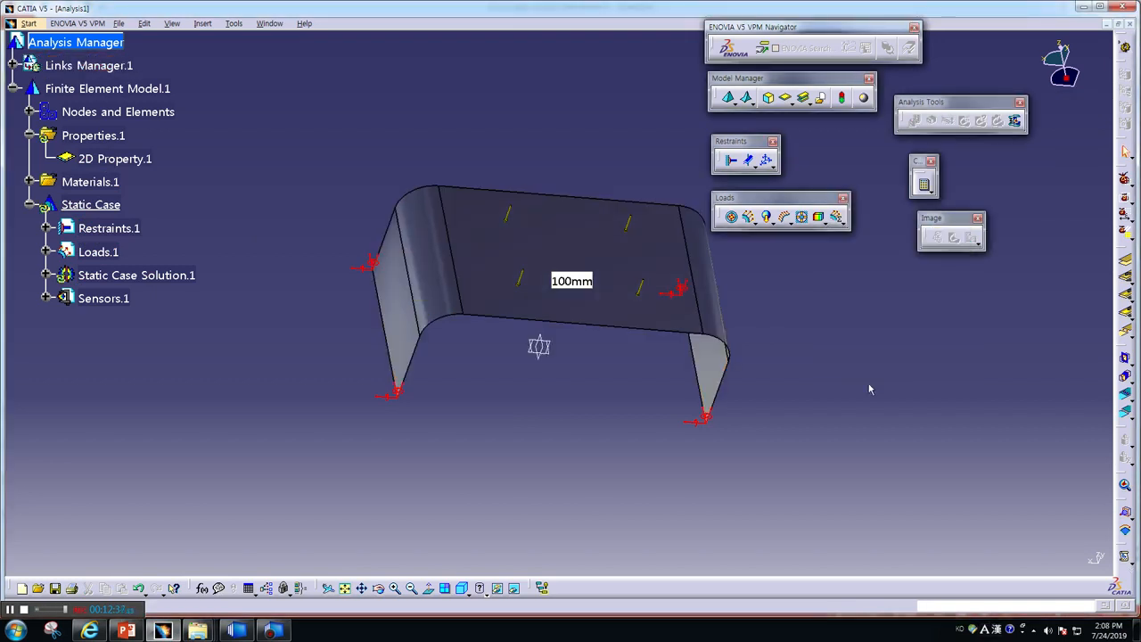
Display the shell's current mesh image from the Nodes and Elements branch without changing its display options.
double_click(91, 114)
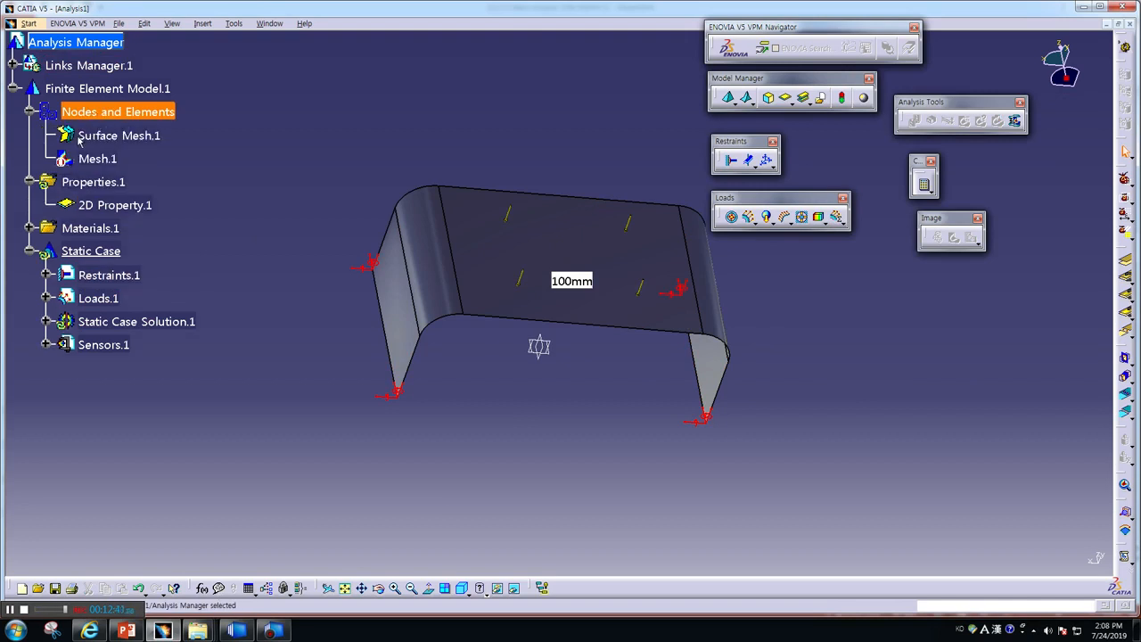
double_click(100, 163)
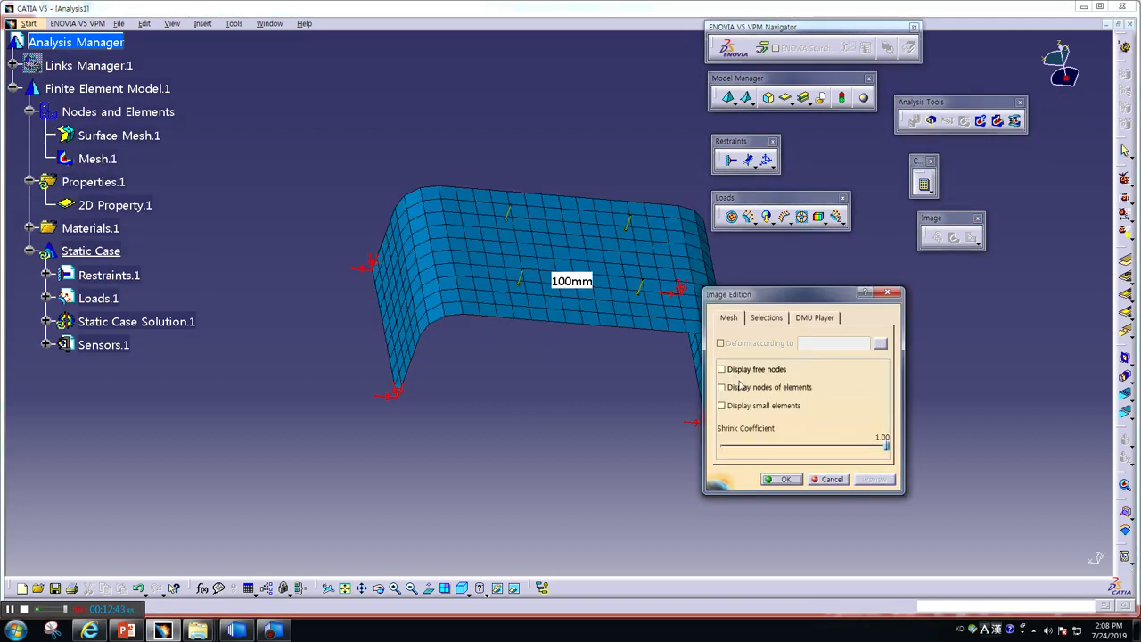
click(829, 479)
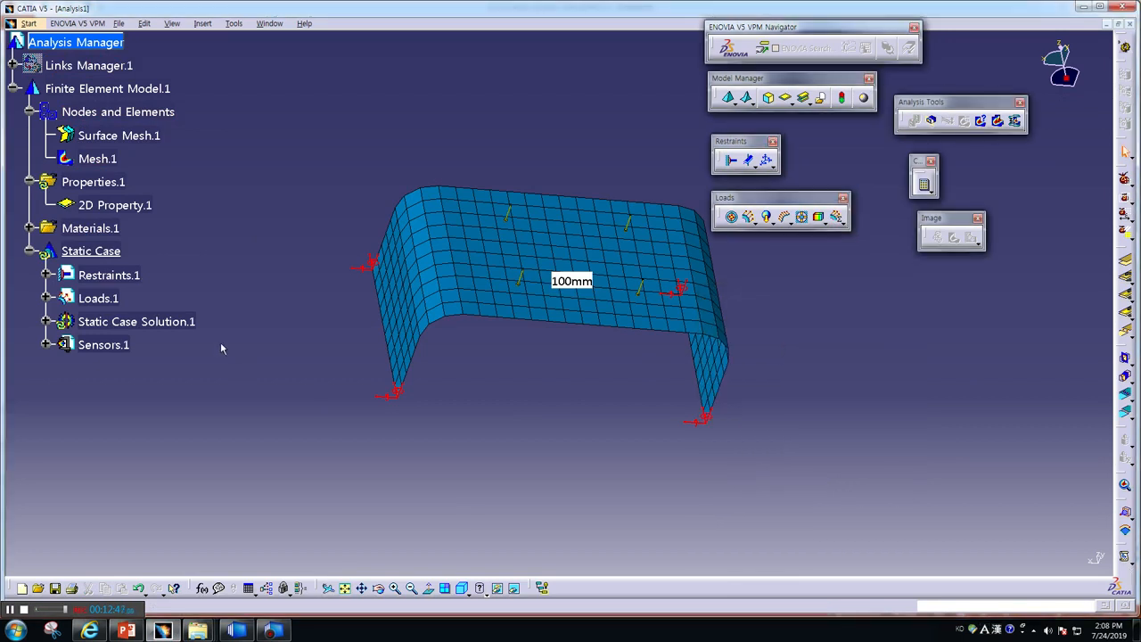
Set the global mesh size of Surface Mesh.1 to 5 mm and accept invalidating the geometry simplification.
double_click(105, 143)
text(5)
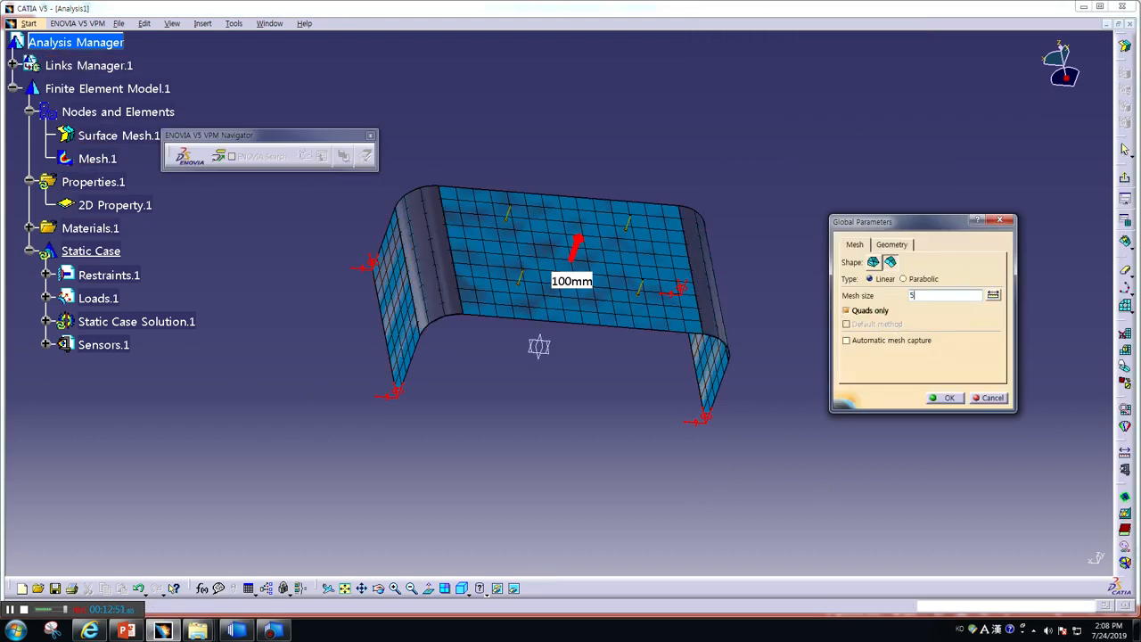
click(951, 399)
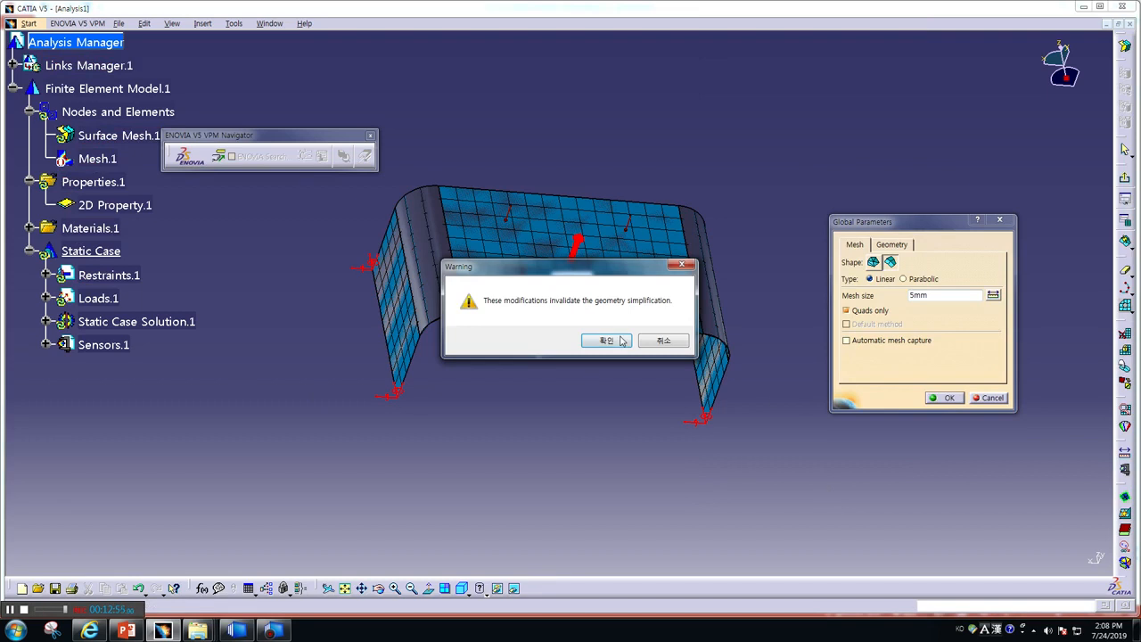
click(622, 340)
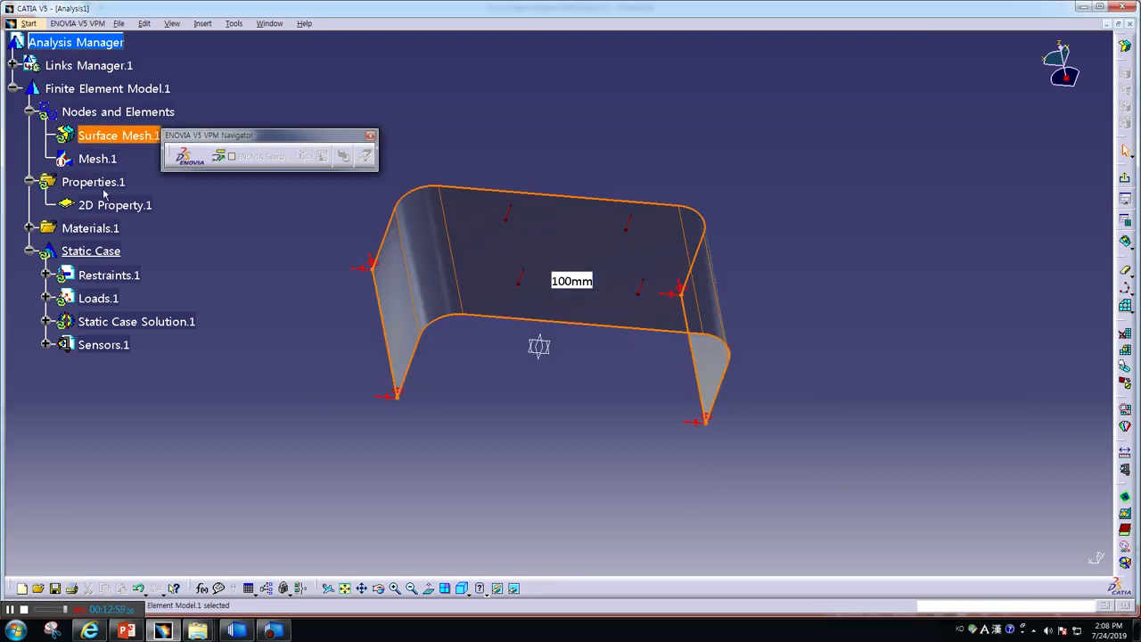
right_click(102, 162)
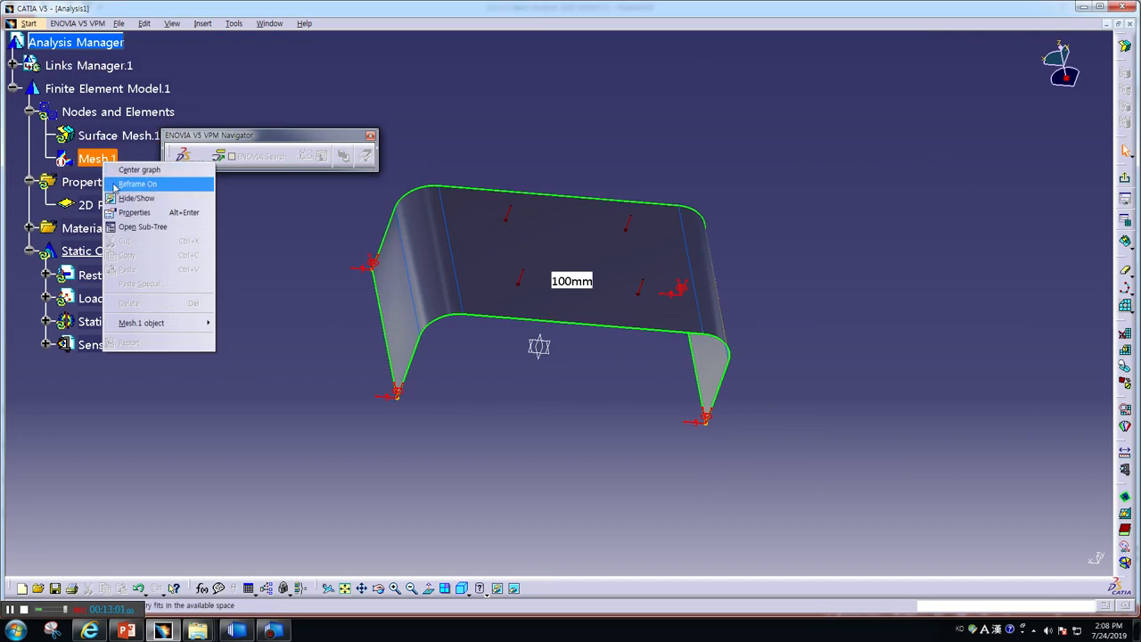
click(115, 137)
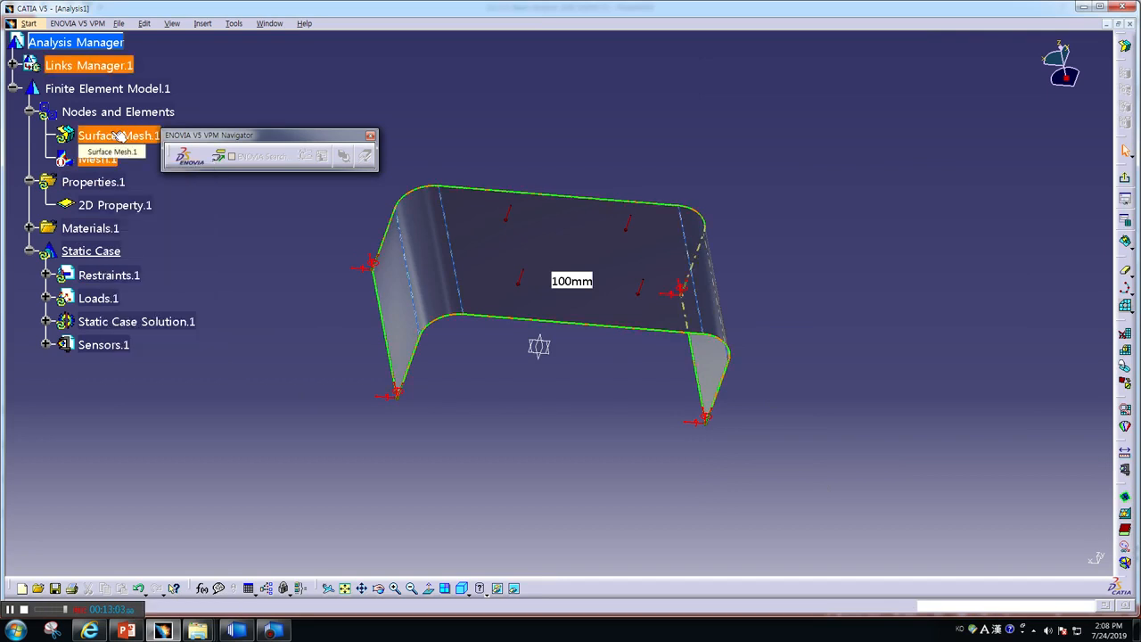
right_click(114, 136)
click(274, 317)
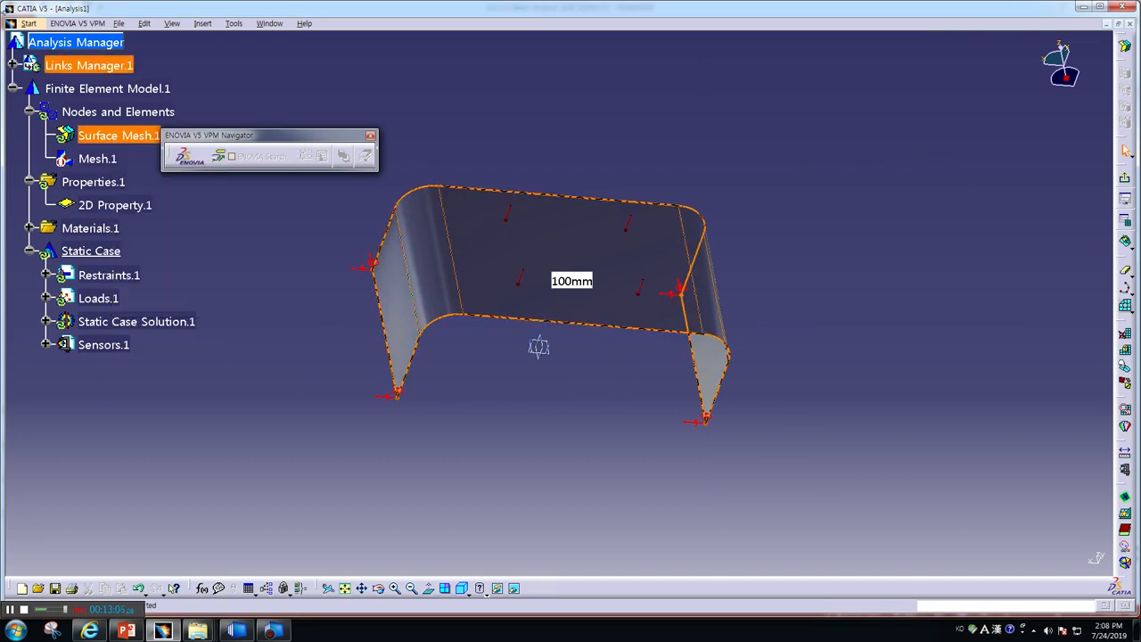
Return to the Generative Structural Analysis workbench and activate the Mesh.1 image, allowing the mesh to update.
click(28, 23)
mouse_move(59, 80)
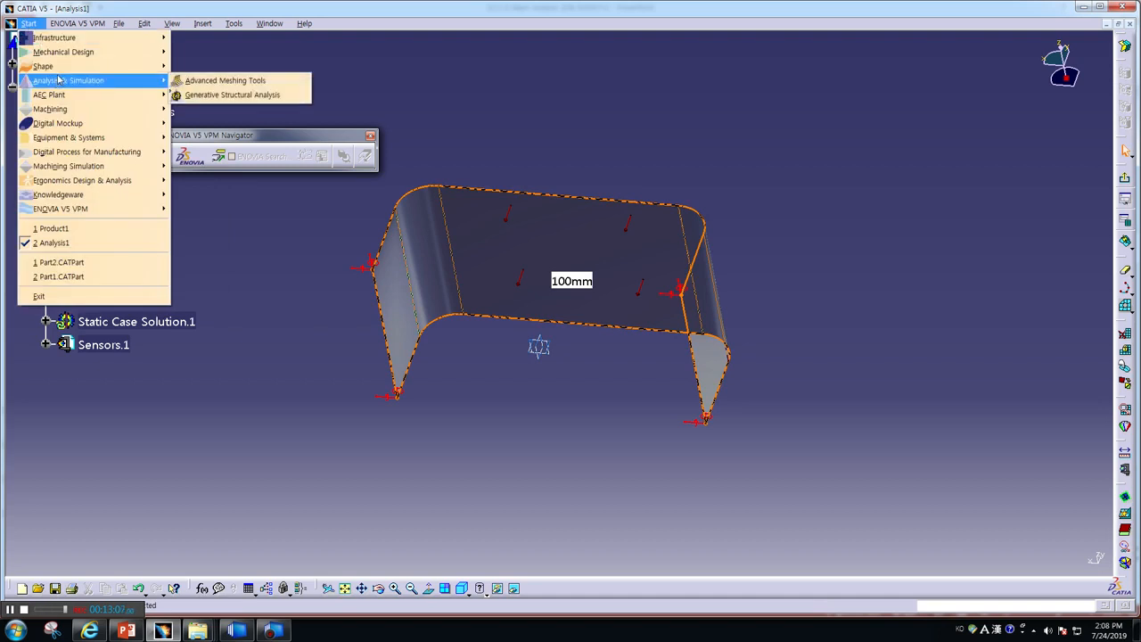
click(214, 94)
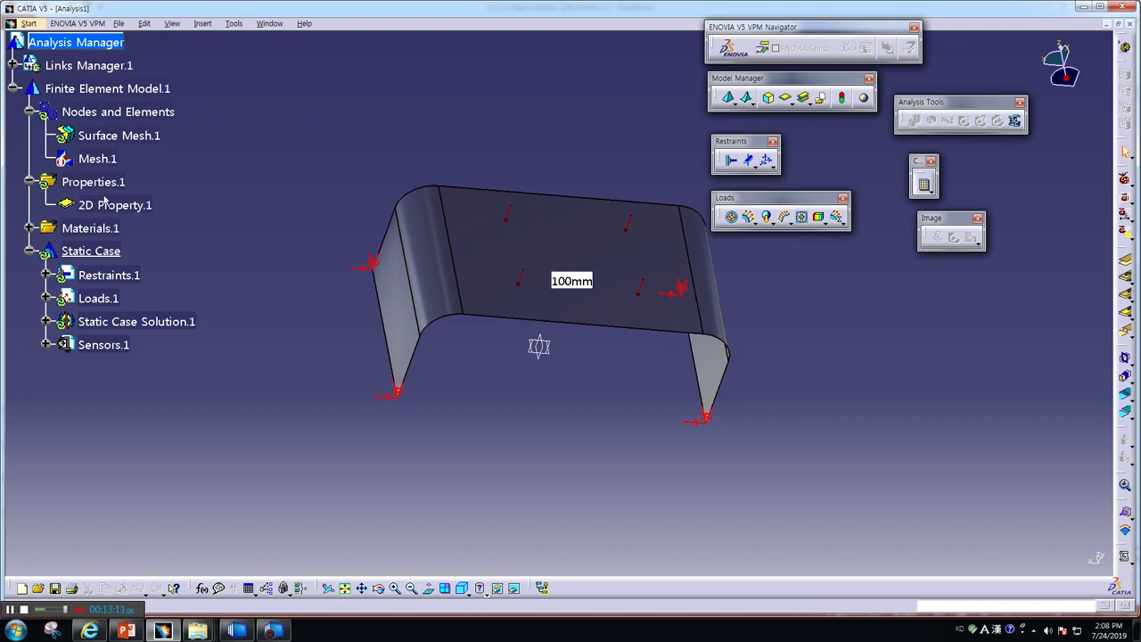
right_click(106, 160)
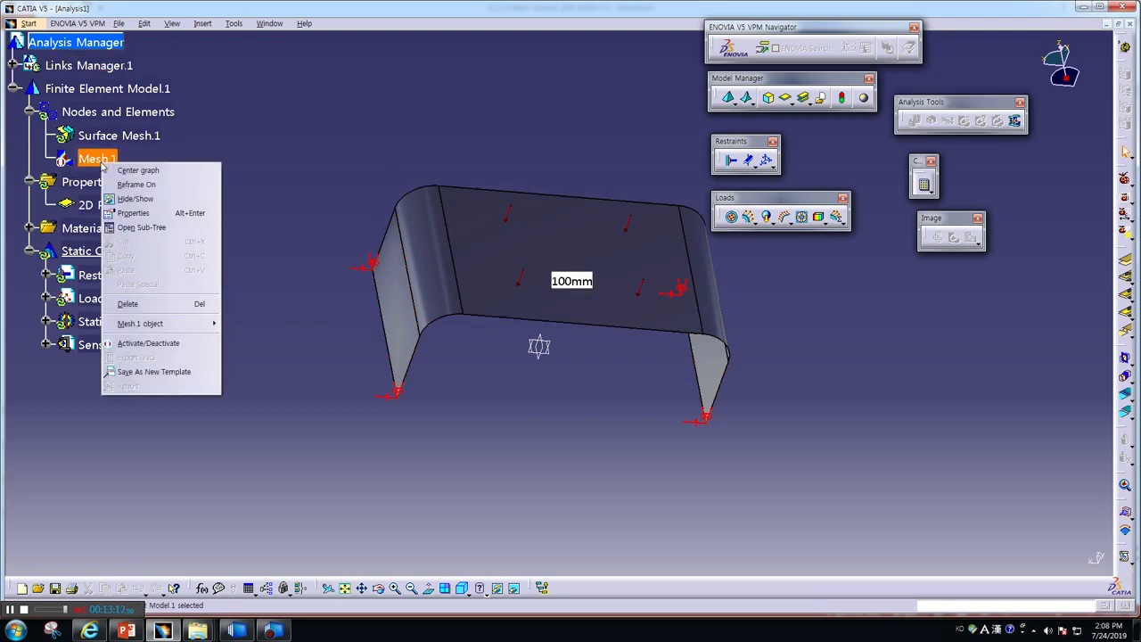
click(164, 347)
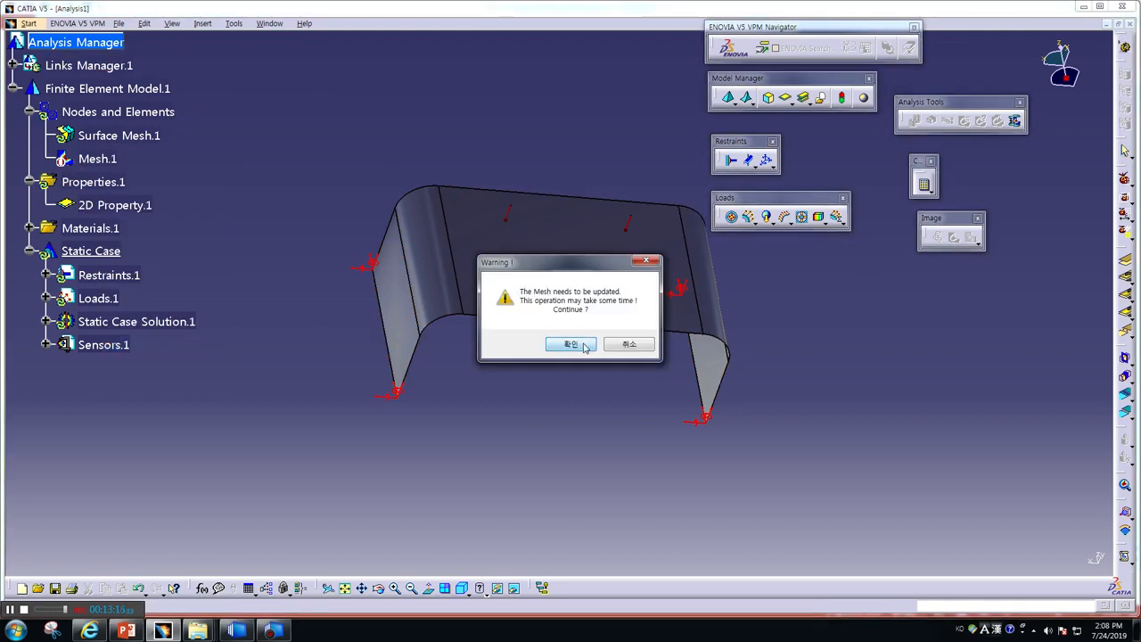
click(584, 344)
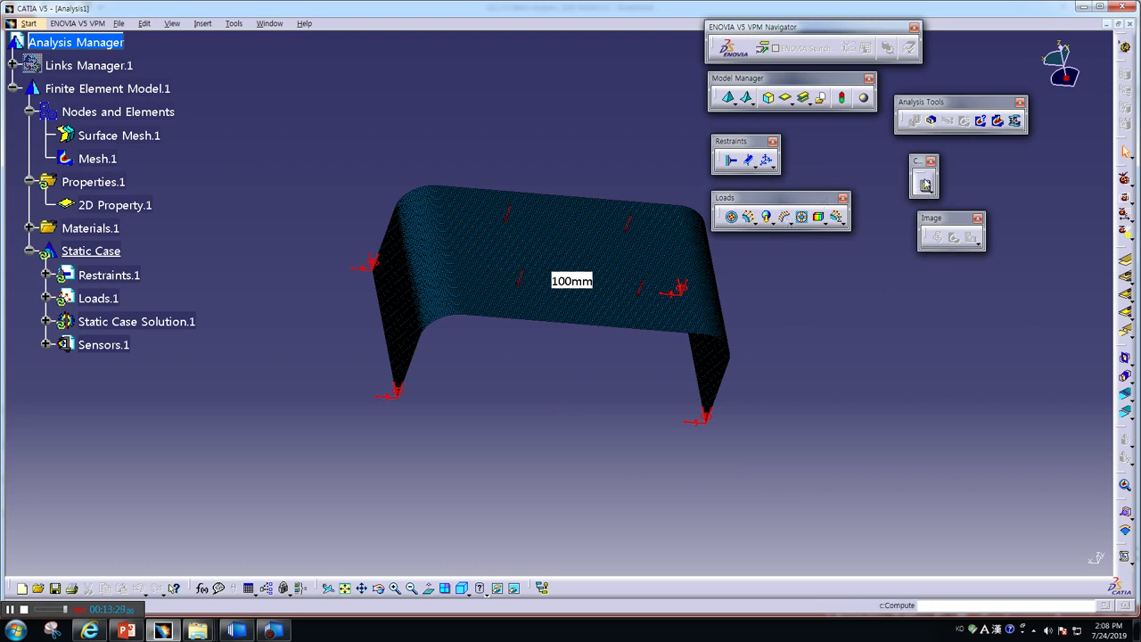
Compute all solutions with the refined 5 mm mesh and display the Von Mises stress image.
click(924, 184)
click(1039, 557)
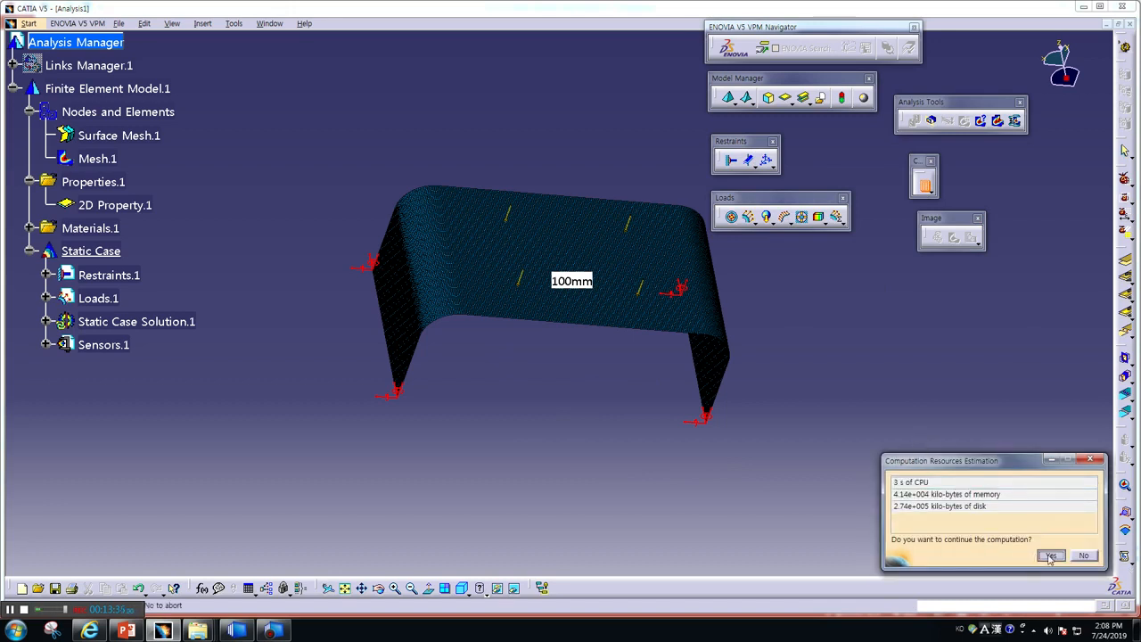
click(1051, 555)
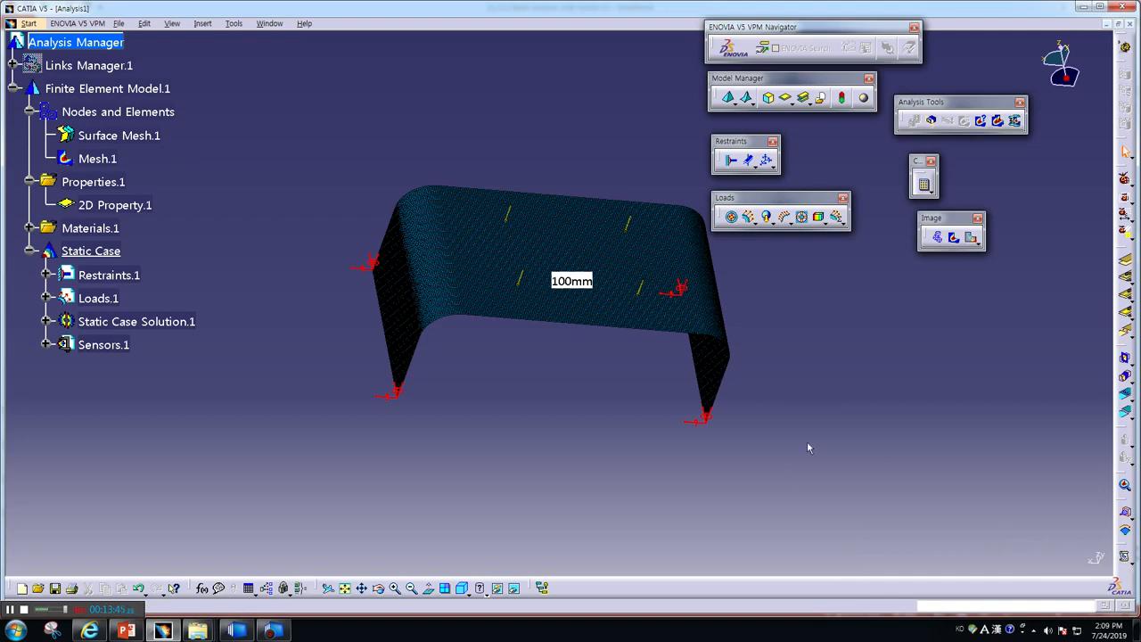
click(955, 238)
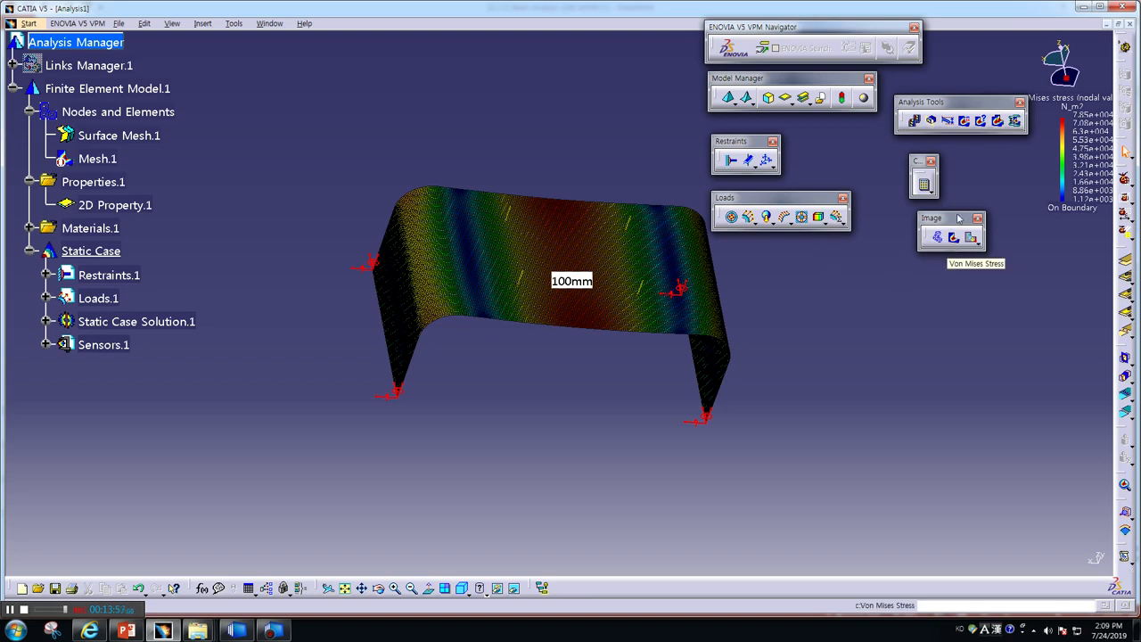
Create one global minimum and one global maximum extremum on the Von Mises stress image.
click(965, 122)
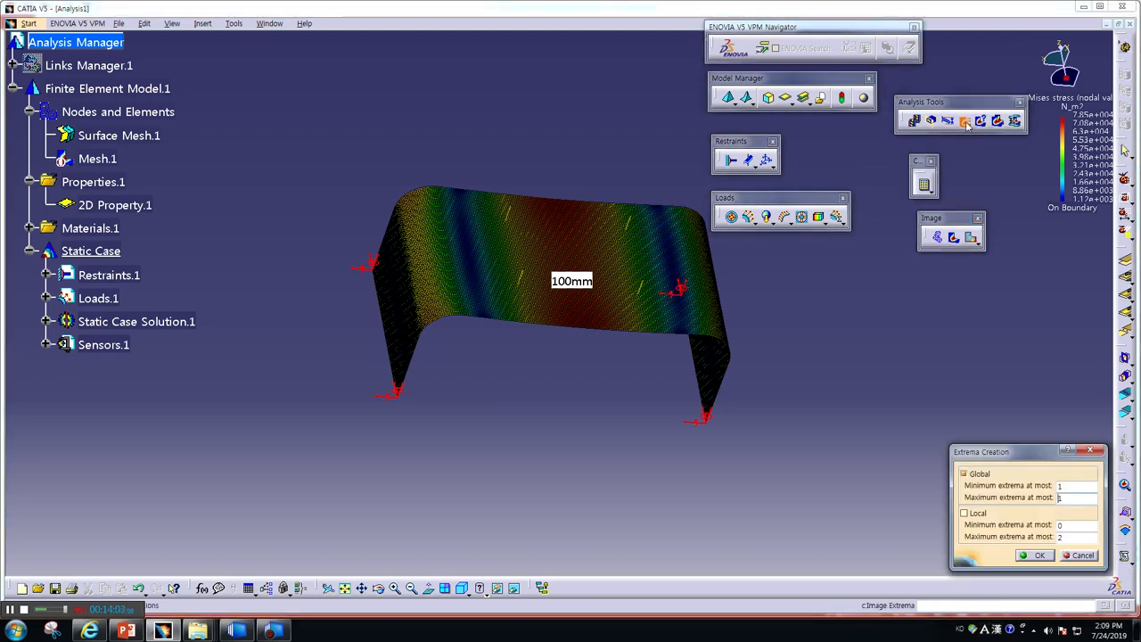
click(1026, 559)
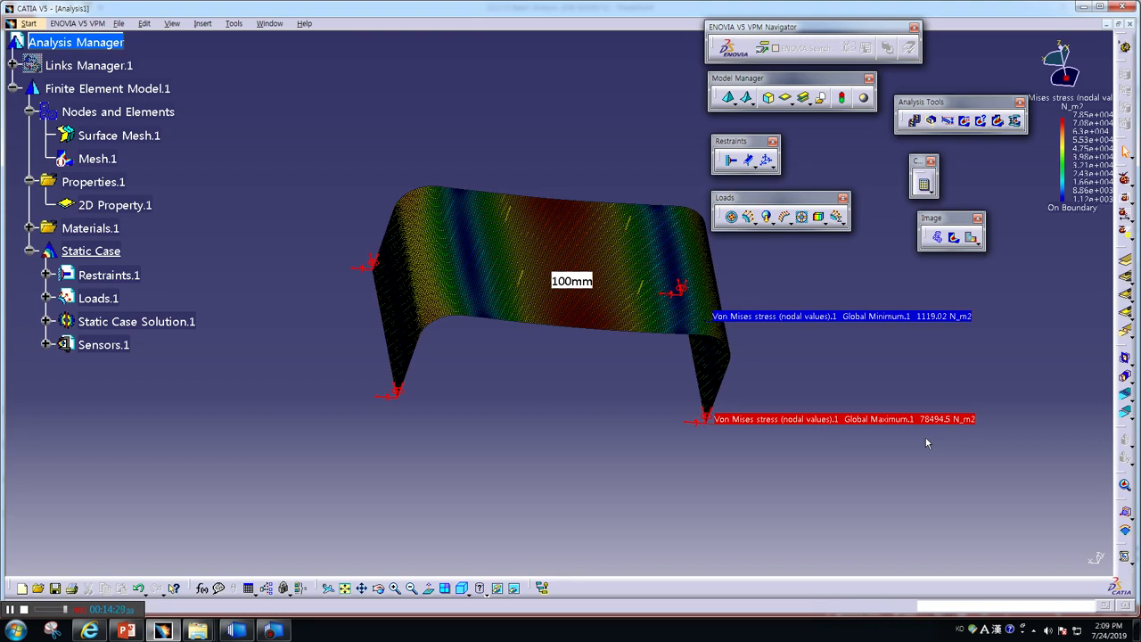
Switch to PowerPoint and enter 78,494.5 Pa, centred, as the maximum stress for the 5 mm mesh in the 해석 2 table.
click(125, 631)
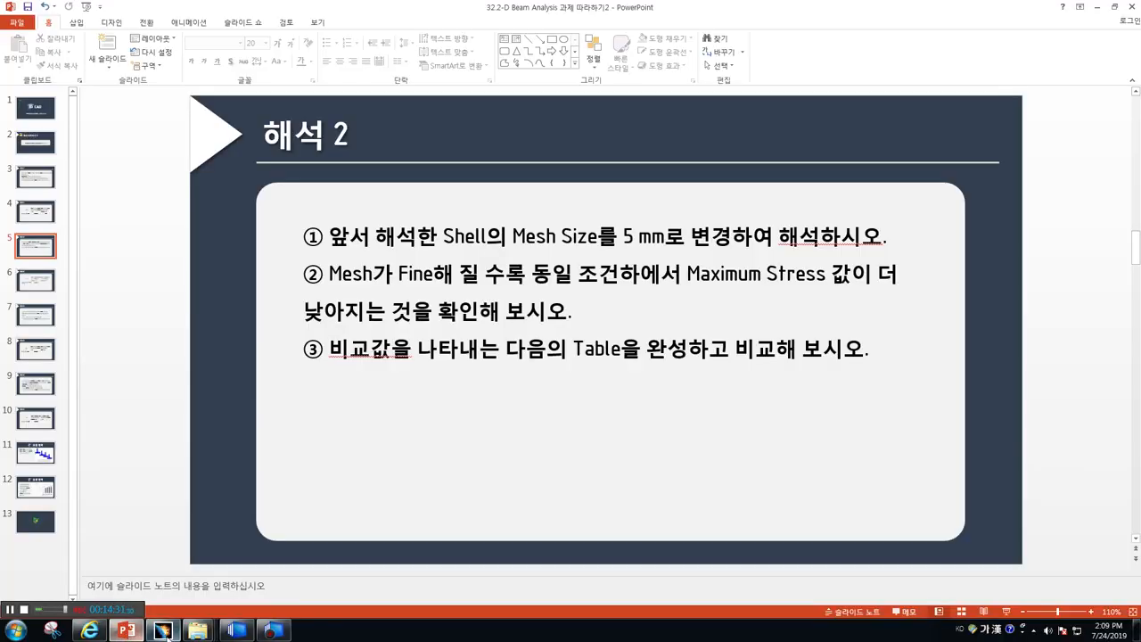
click(364, 516)
scroll(367, 516, down, 1)
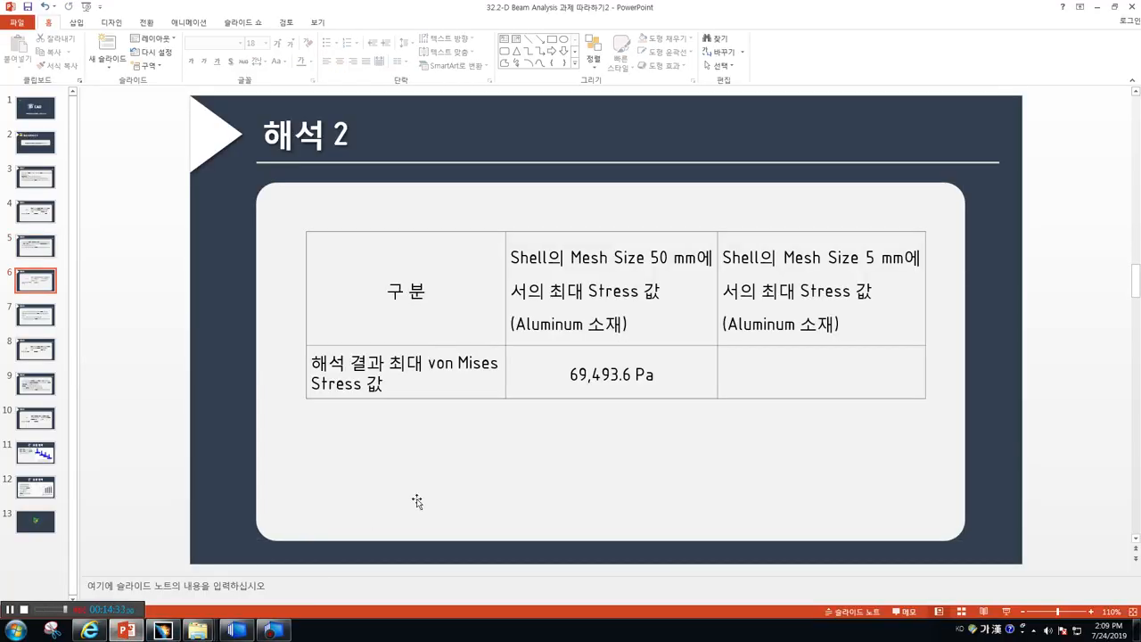
click(772, 373)
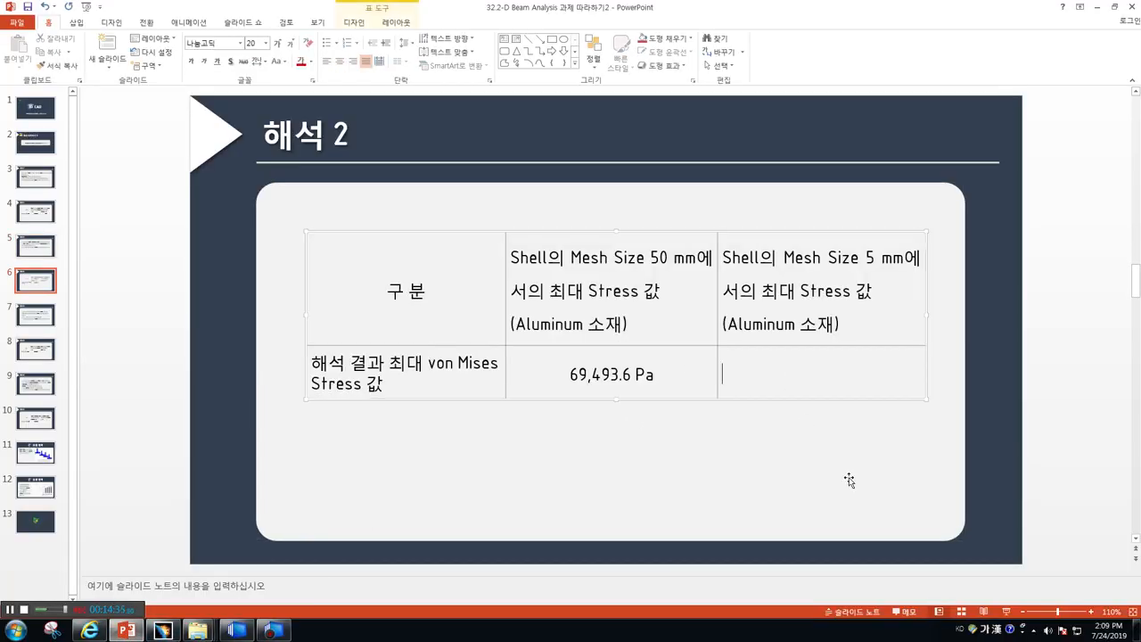
text(78)
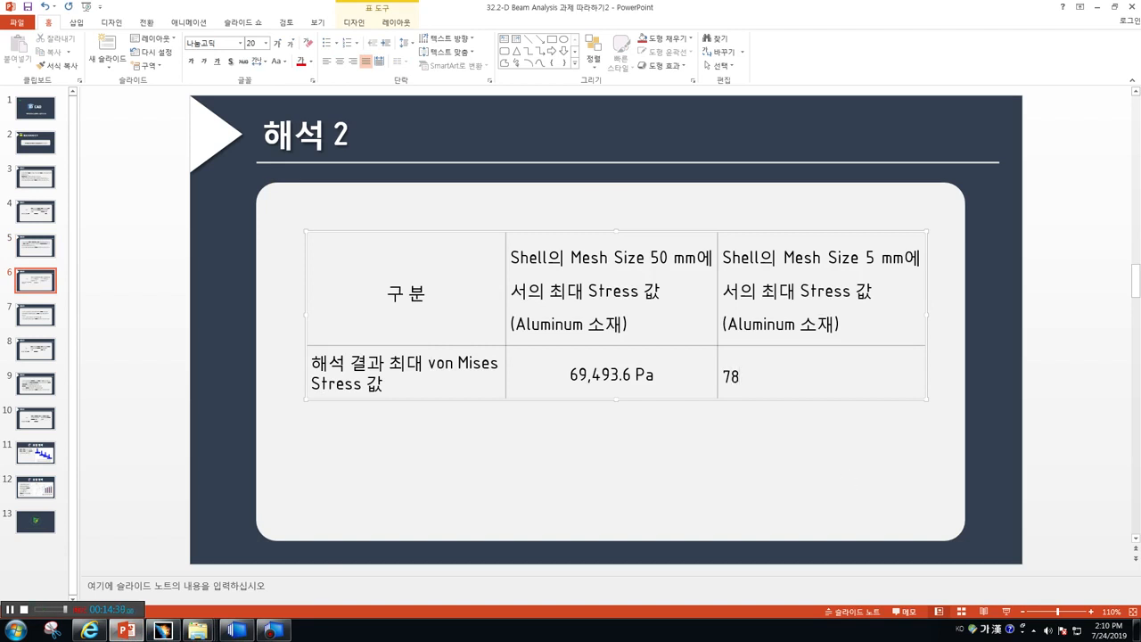
text(,)
text(494)
text(.)
text(5)
text( ㅔㅁ)
key(BackSpace)
key(BackSpace)
key(Hangul)
text(Pa)
click(339, 61)
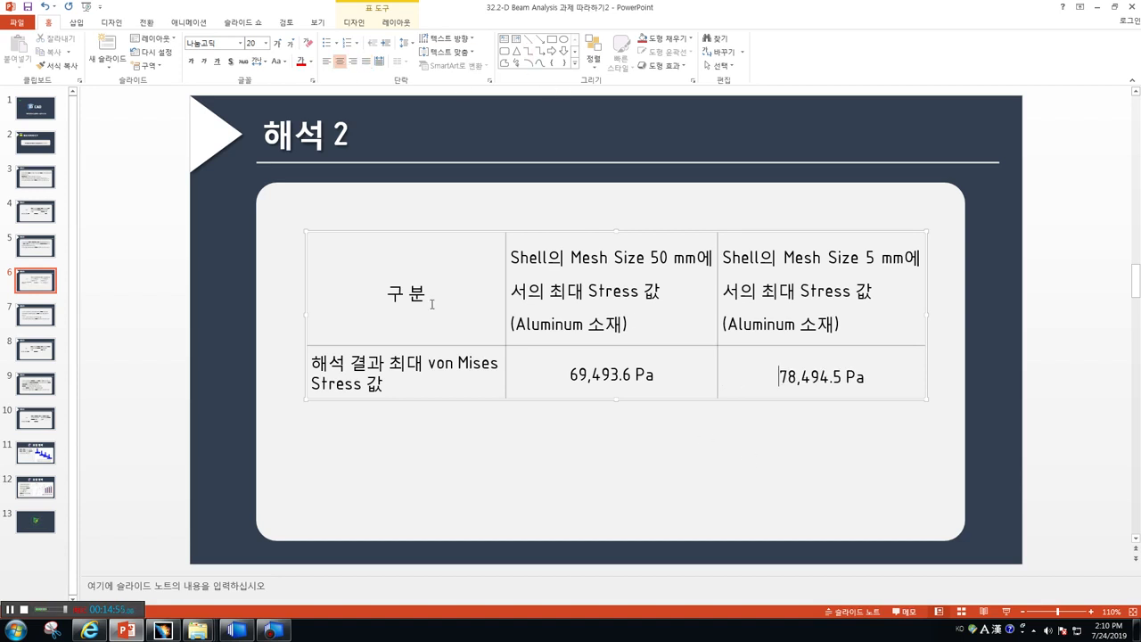
Read the 해석 3 task slide and its table comparing aluminium and steel displacement in the presentation.
key(alt+Tab)
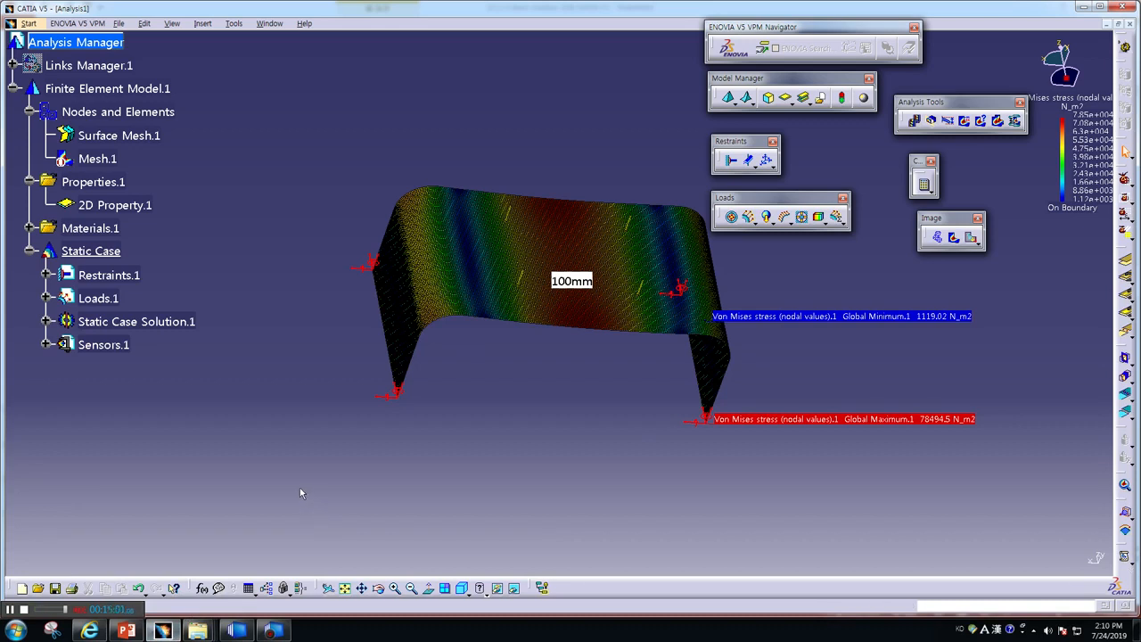
mouse_move(244, 632)
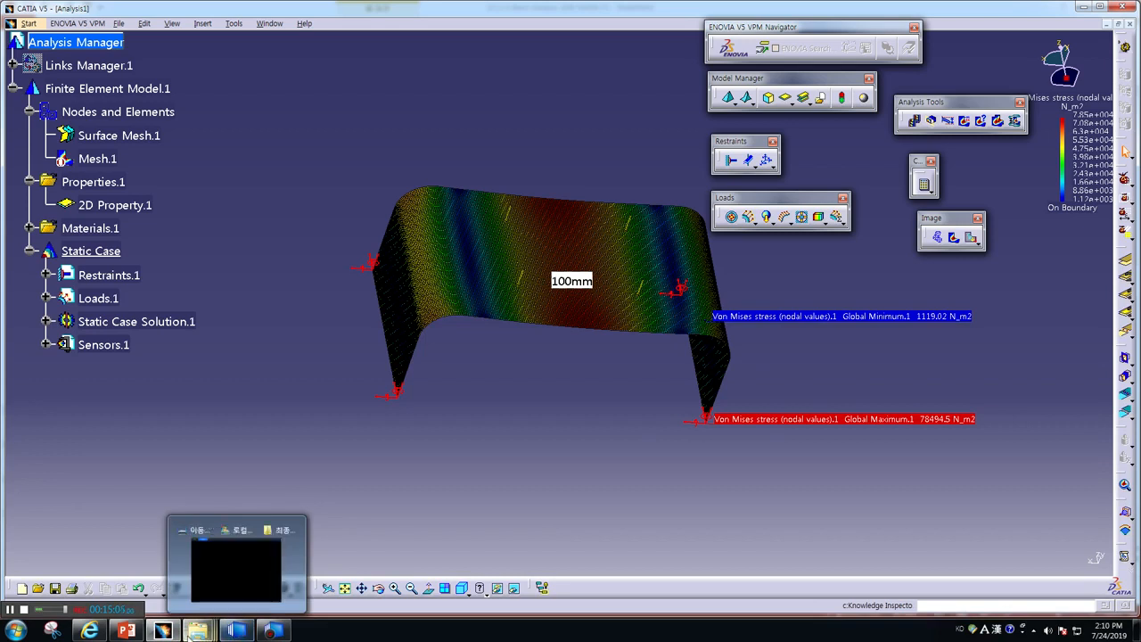
click(126, 631)
scroll(285, 509, down, 1)
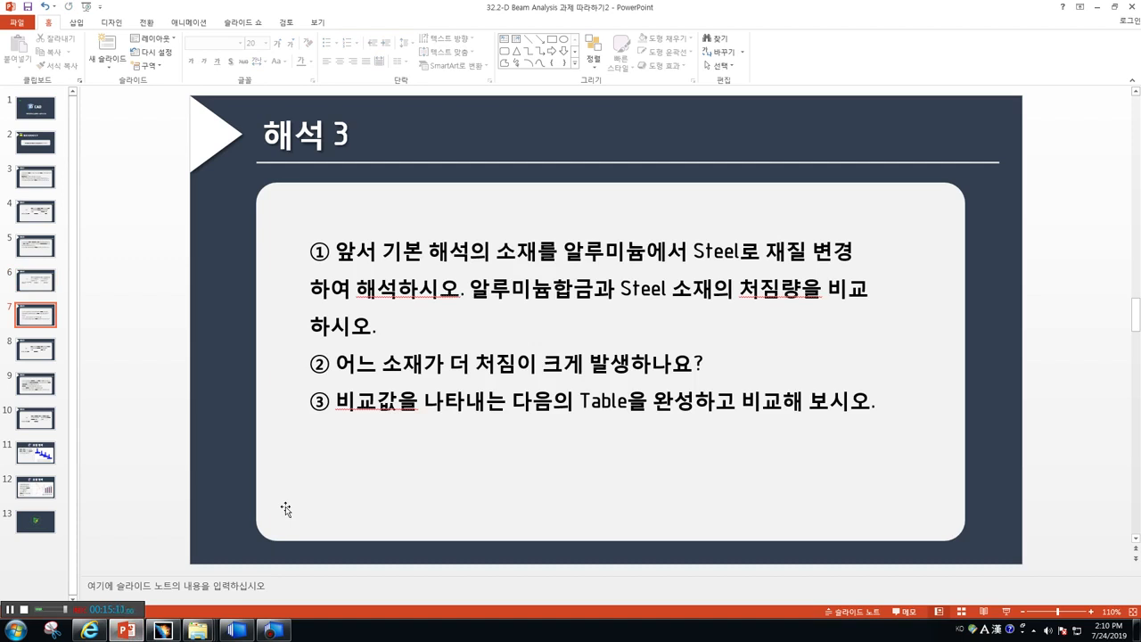
scroll(285, 509, down, 1)
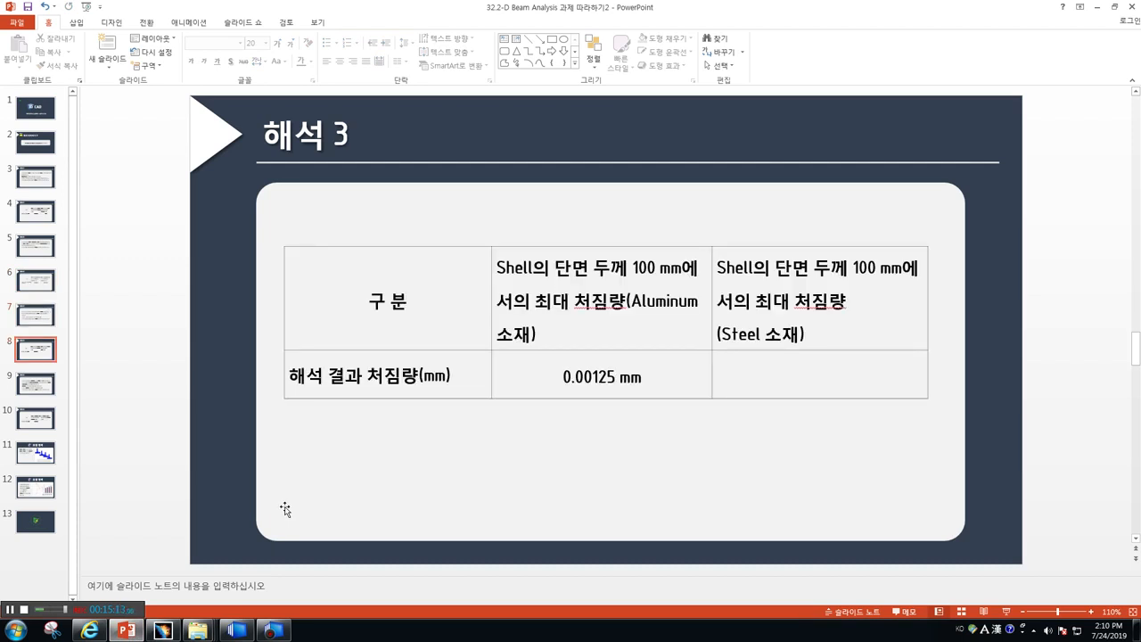
Switch back to CATIA and set the global mesh size of Surface Mesh.1 to 50 mm, accepting the geometry simplification reset.
click(125, 630)
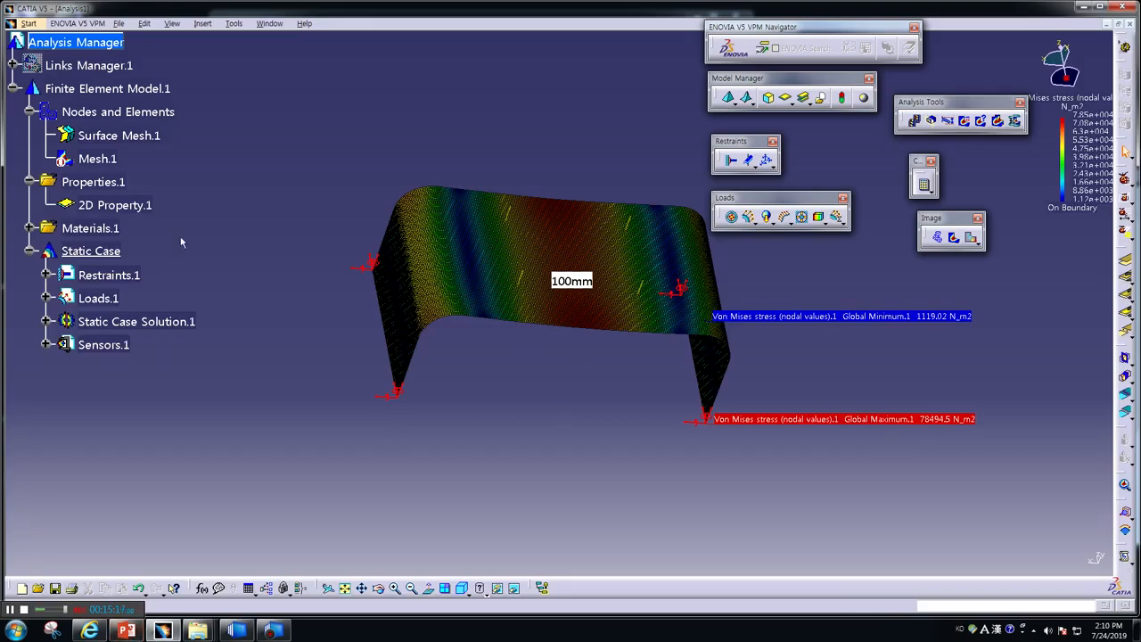
double_click(104, 140)
text(50)
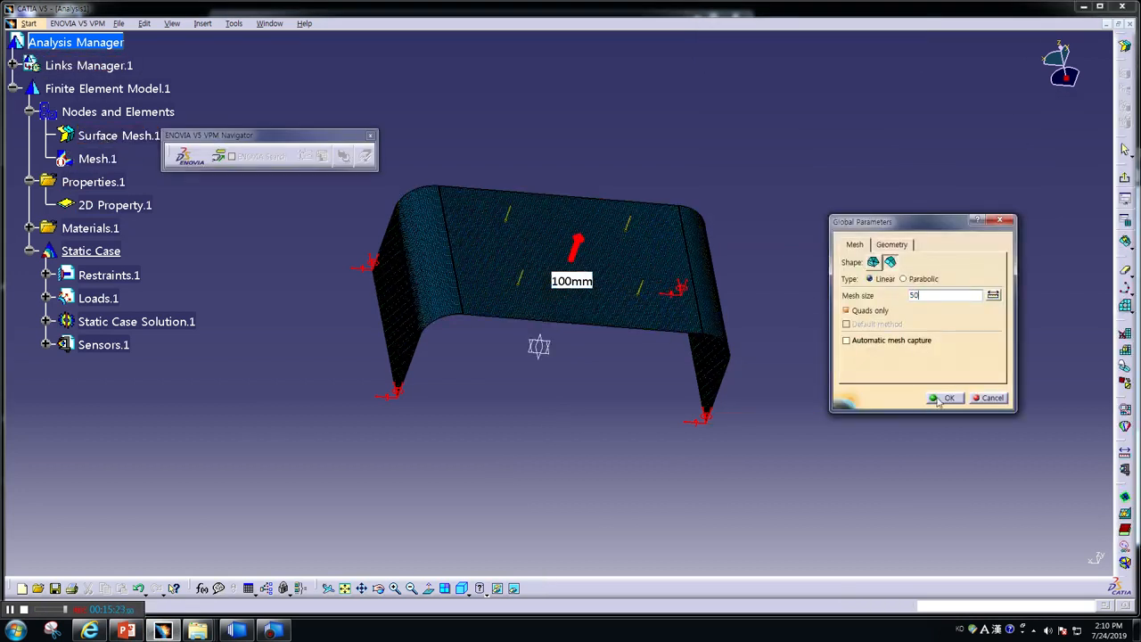
click(941, 399)
click(608, 341)
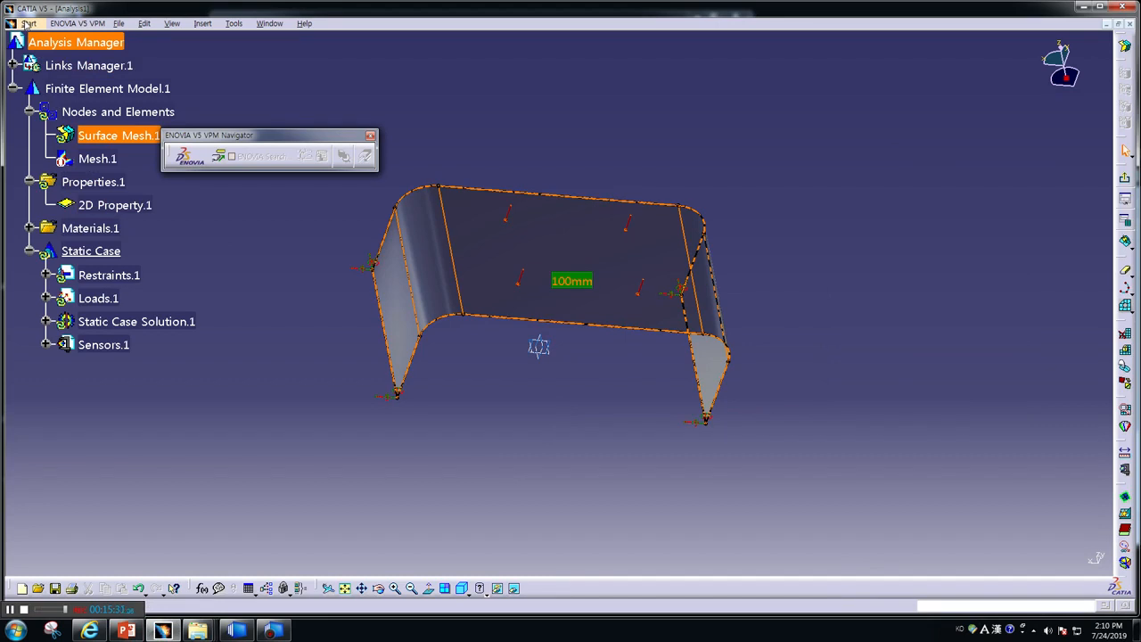
Go to the Product1 document and delete the Aluminium material from PartBody.
click(62, 41)
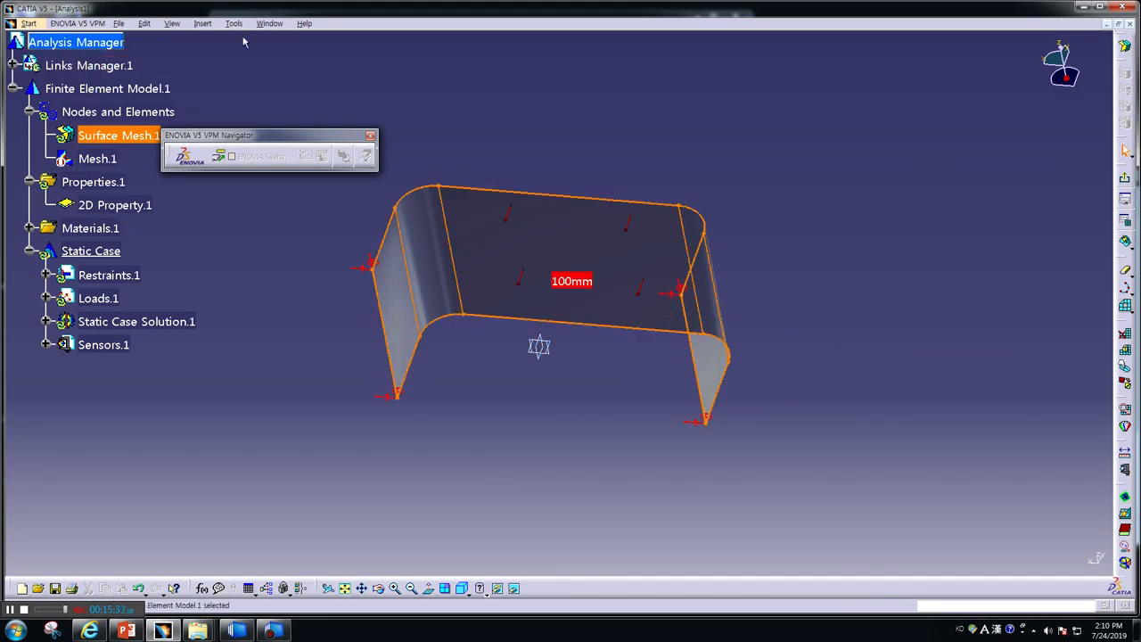
click(270, 30)
mouse_move(248, 26)
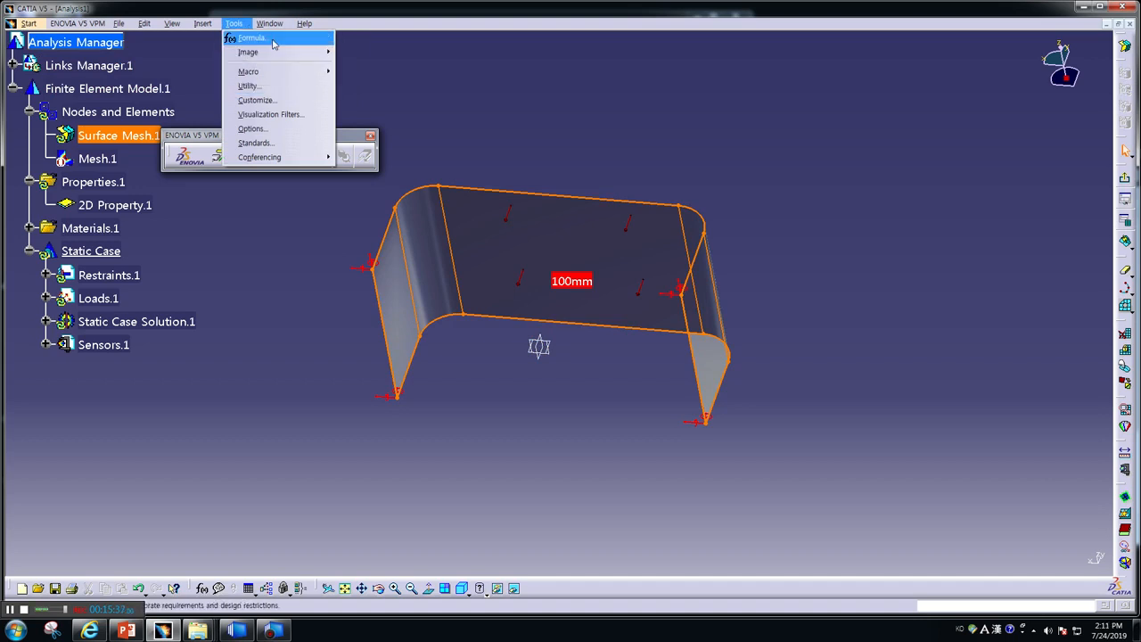
click(288, 99)
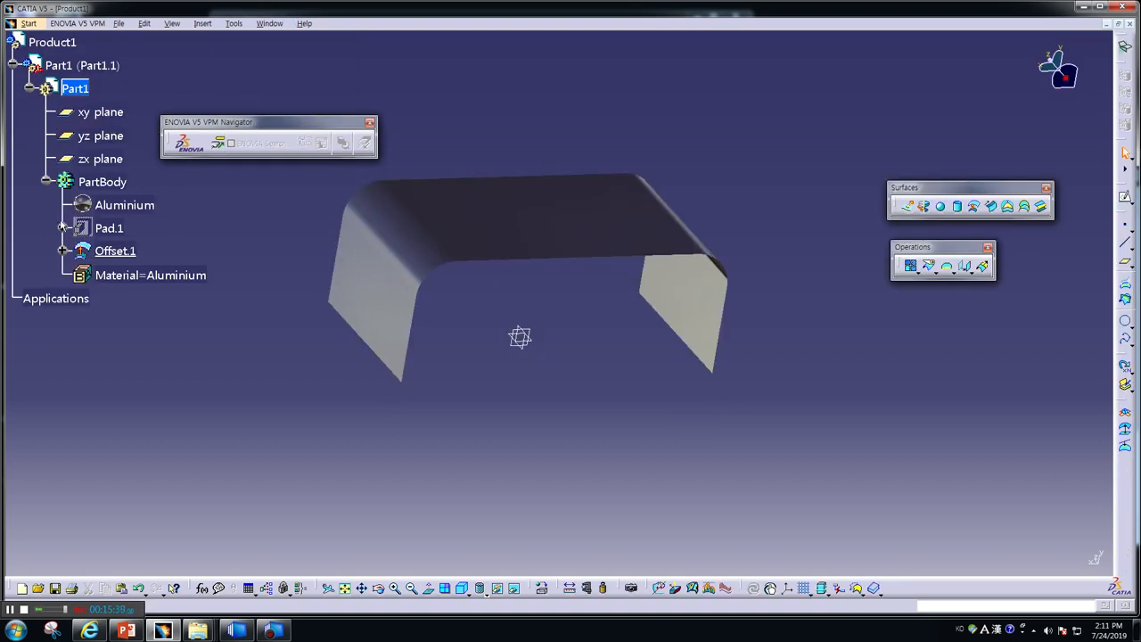
right_click(123, 206)
click(150, 342)
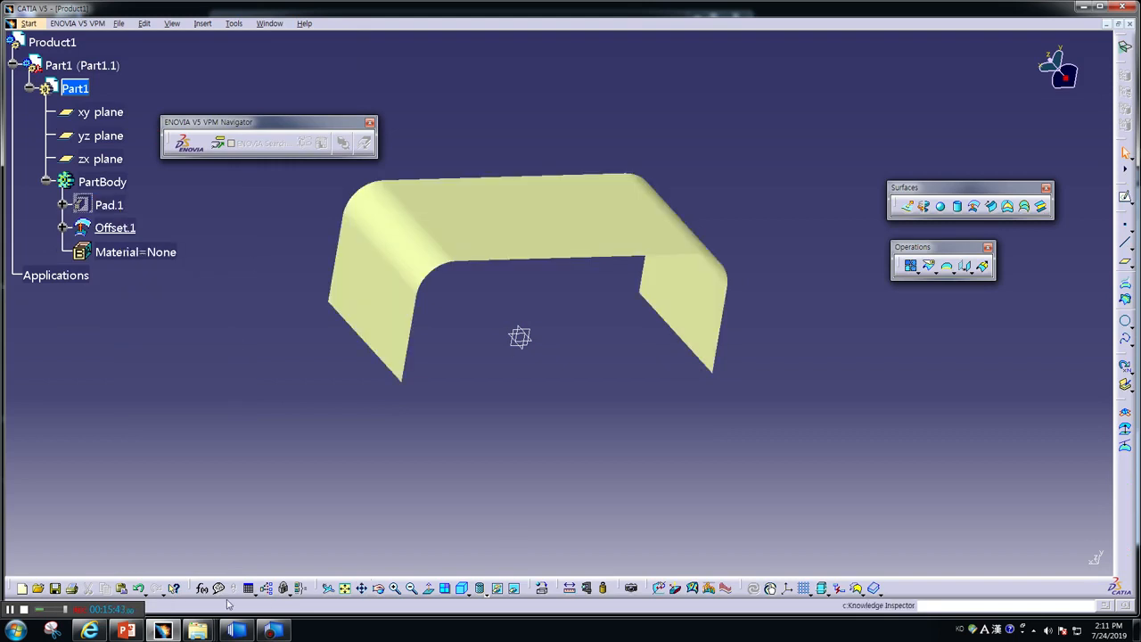
Apply Steel from the Metal family of the default material catalog to PartBody.
click(542, 588)
click(612, 302)
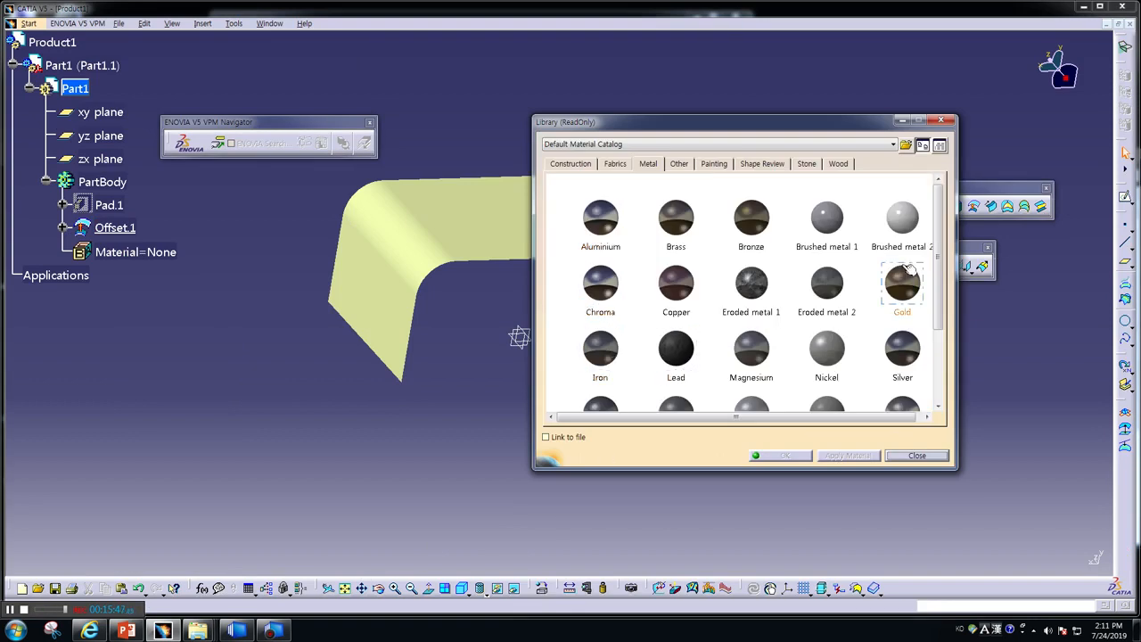
drag(938, 268, 937, 392)
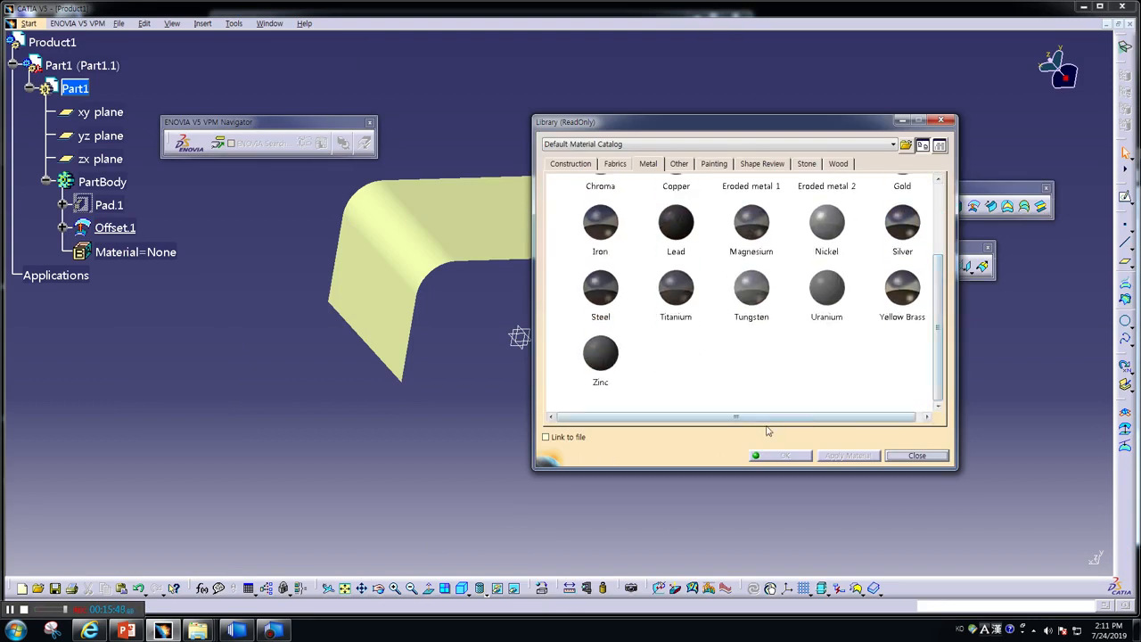
click(600, 295)
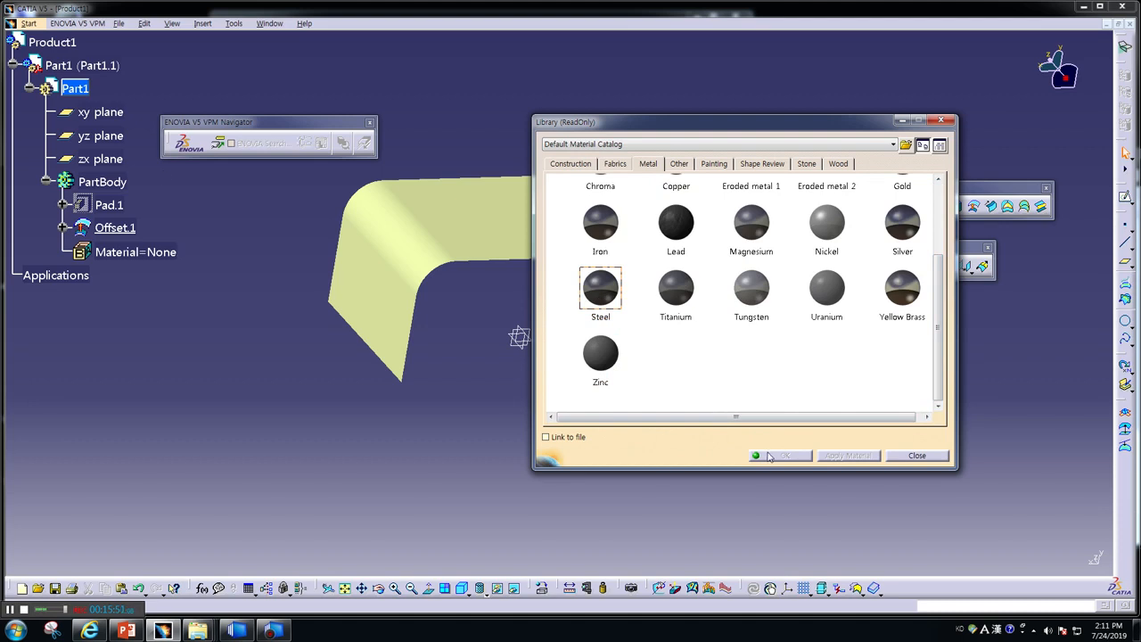
click(106, 183)
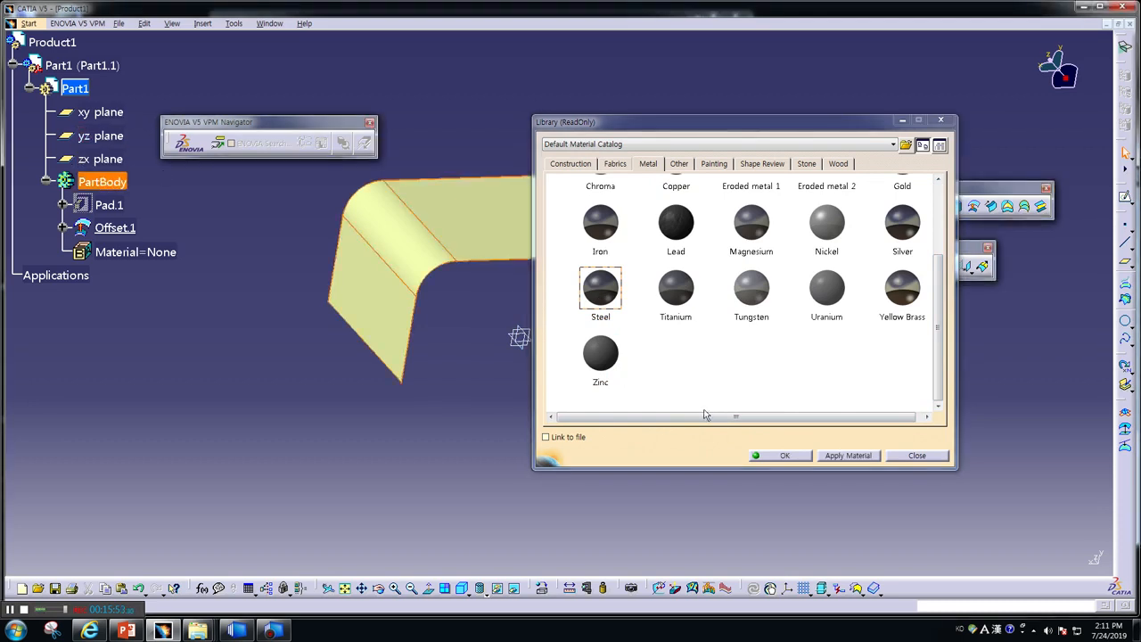
click(790, 458)
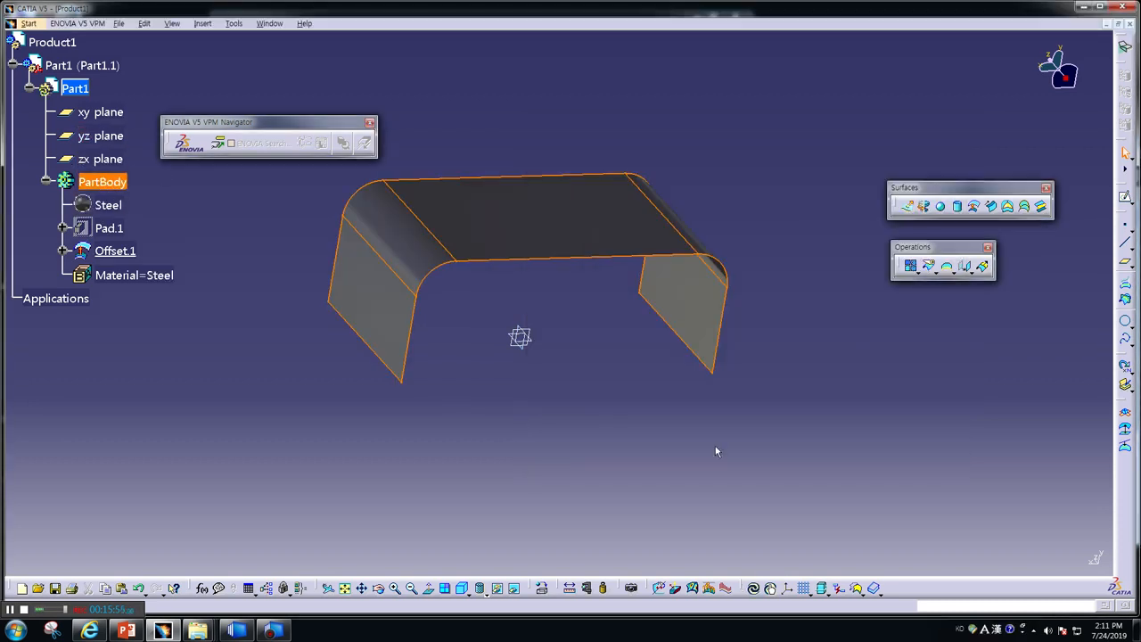
Review the Steel material's structural analysis properties and accept them as they are.
right_click(105, 205)
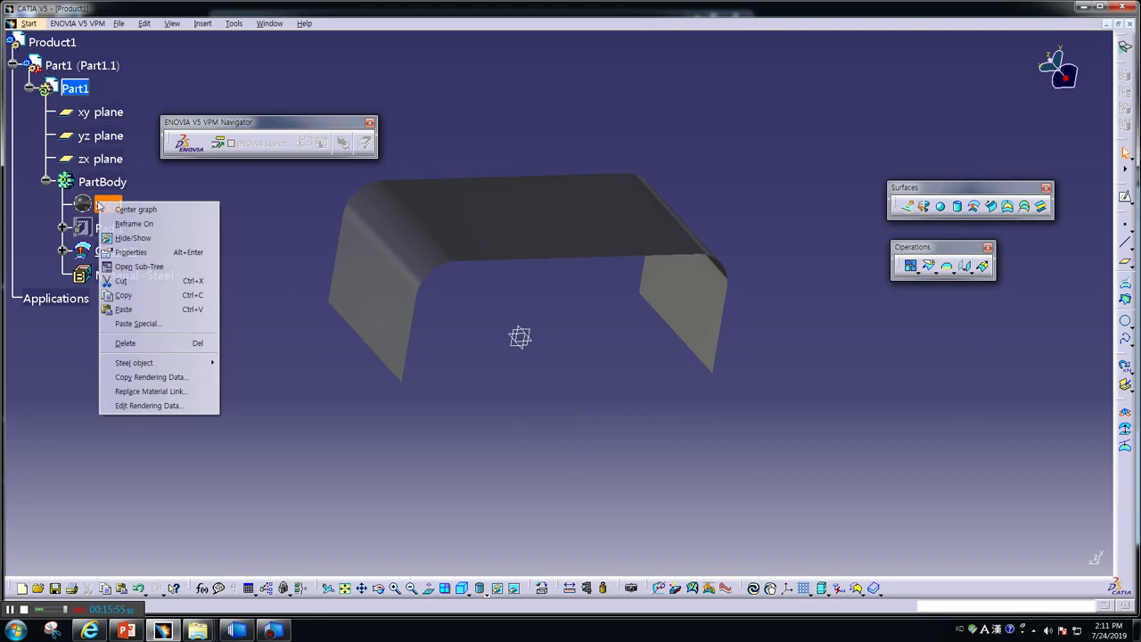
click(141, 253)
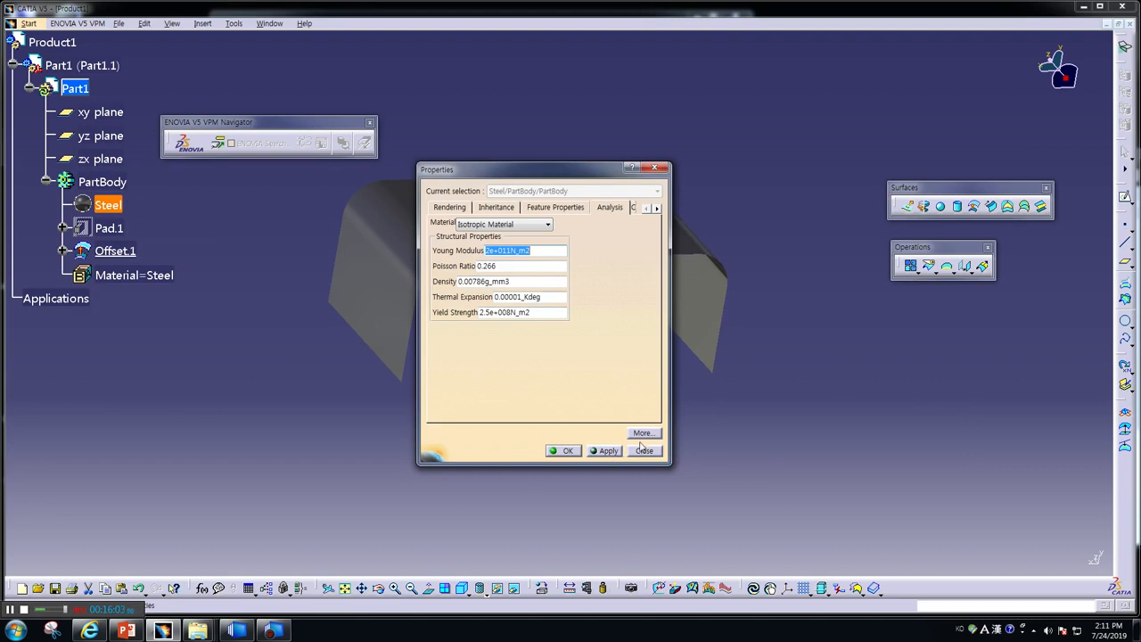
click(605, 451)
click(564, 451)
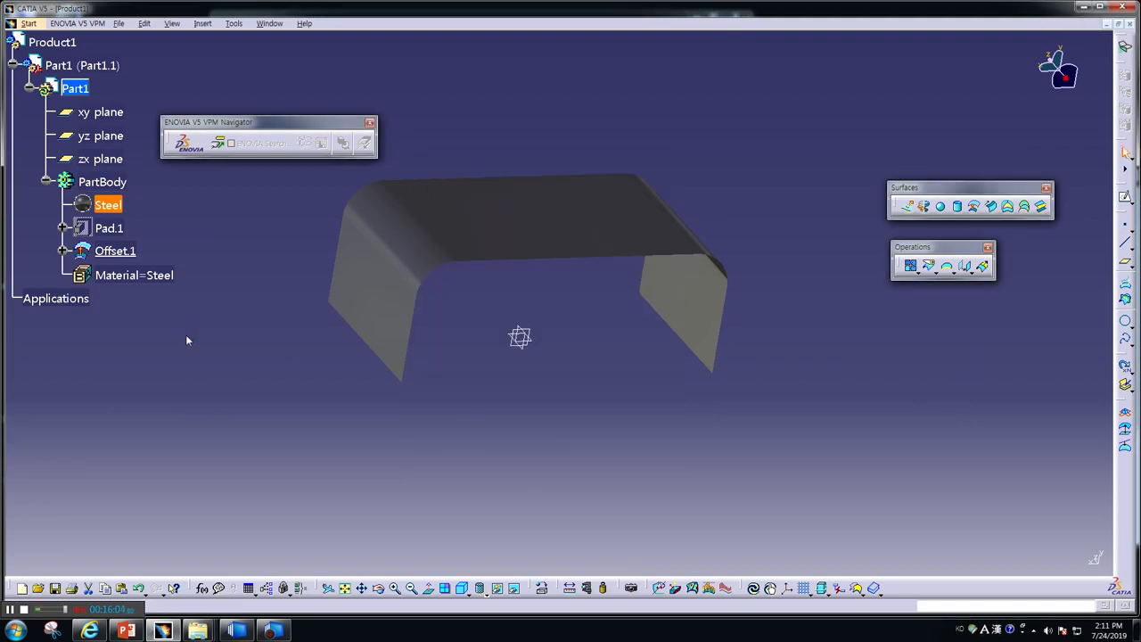
Return to Analysis1 in the Generative Structural Analysis workbench and activate the Mesh.1 image, allowing the mesh to update.
click(270, 24)
click(288, 115)
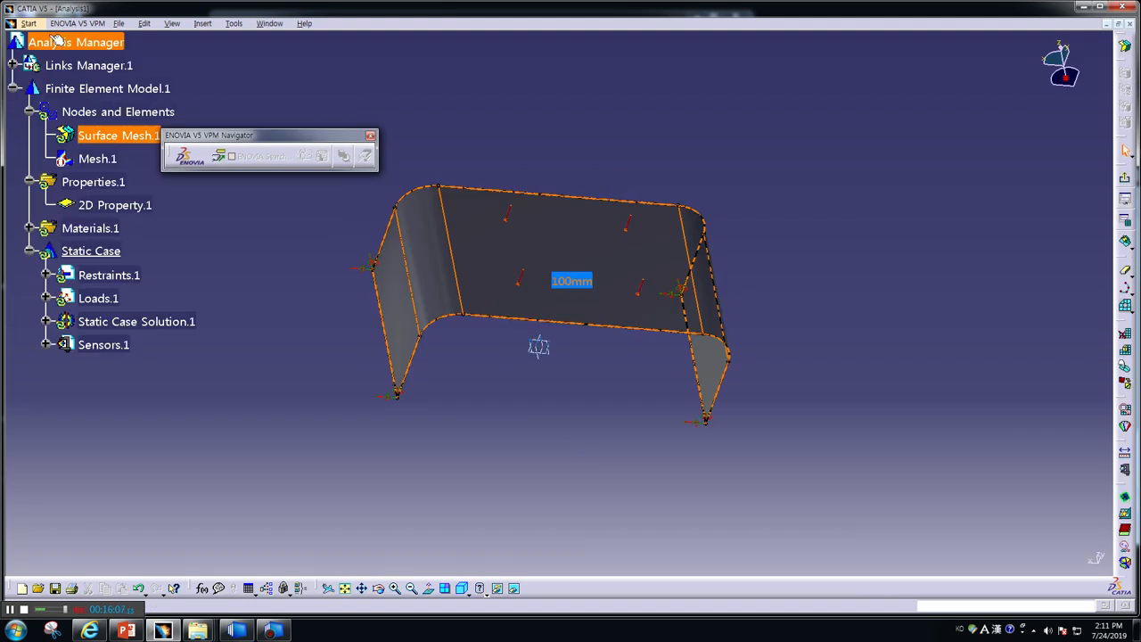
click(27, 23)
mouse_move(49, 82)
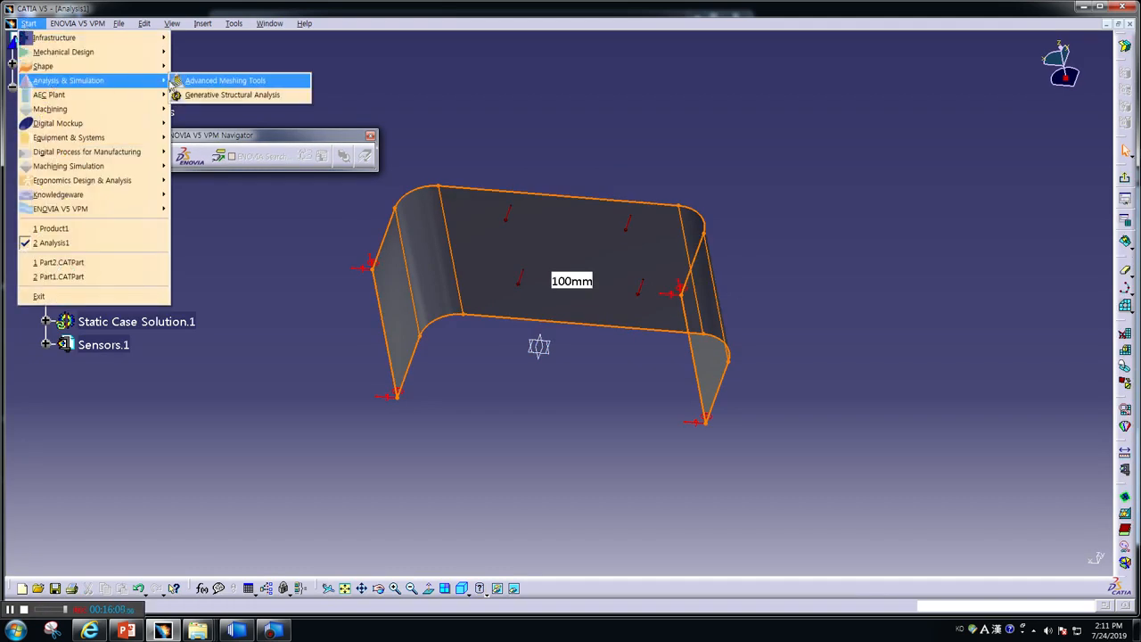
click(219, 96)
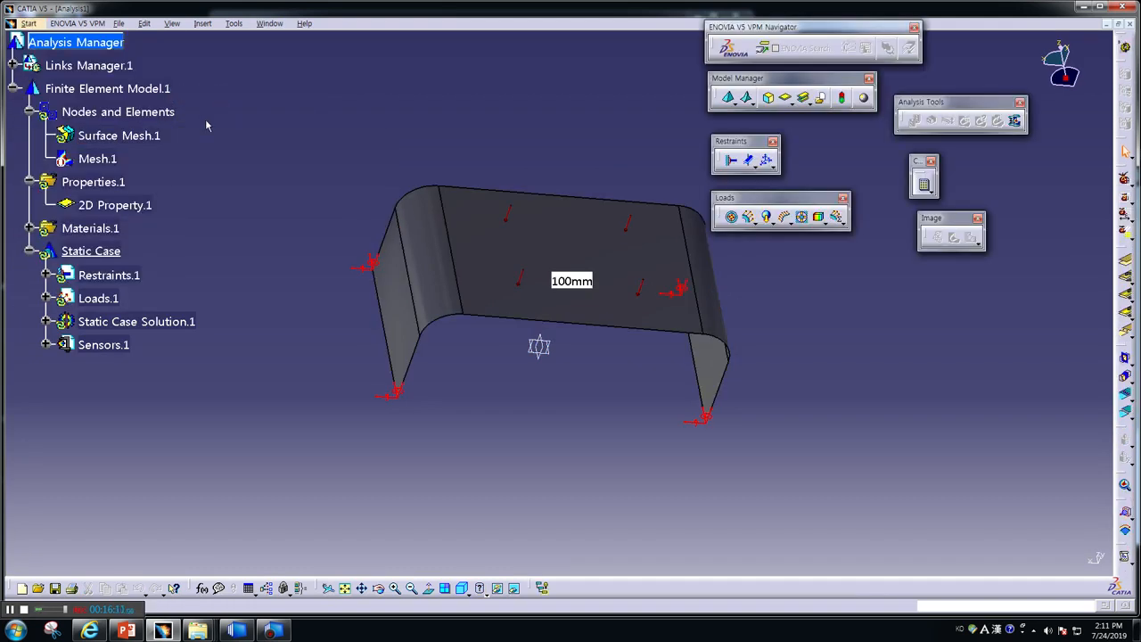
right_click(108, 159)
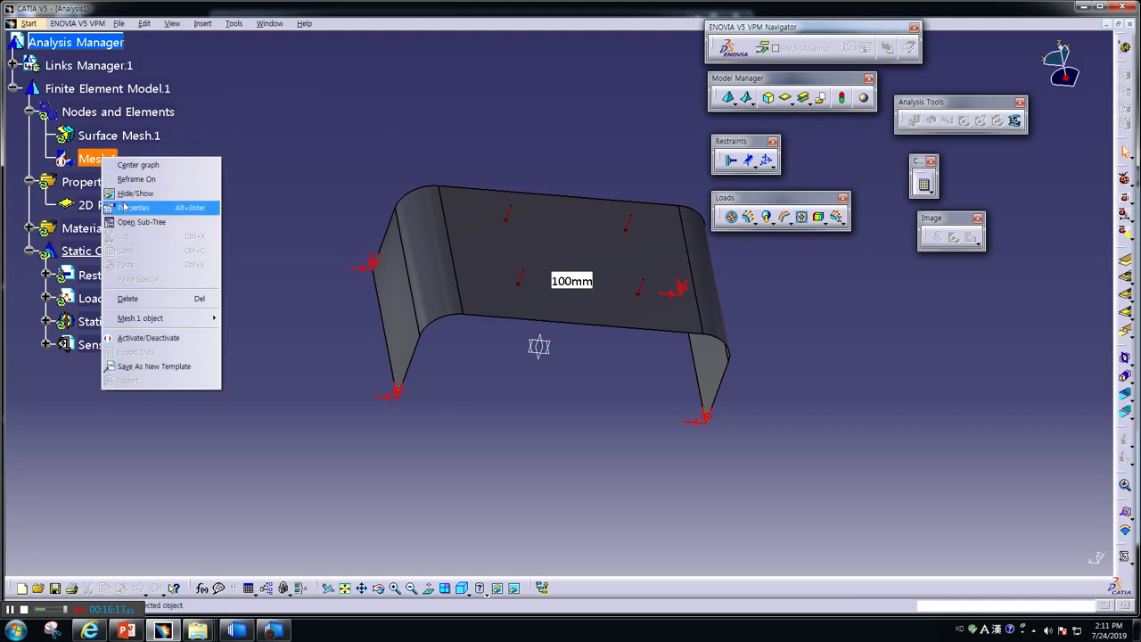
click(159, 339)
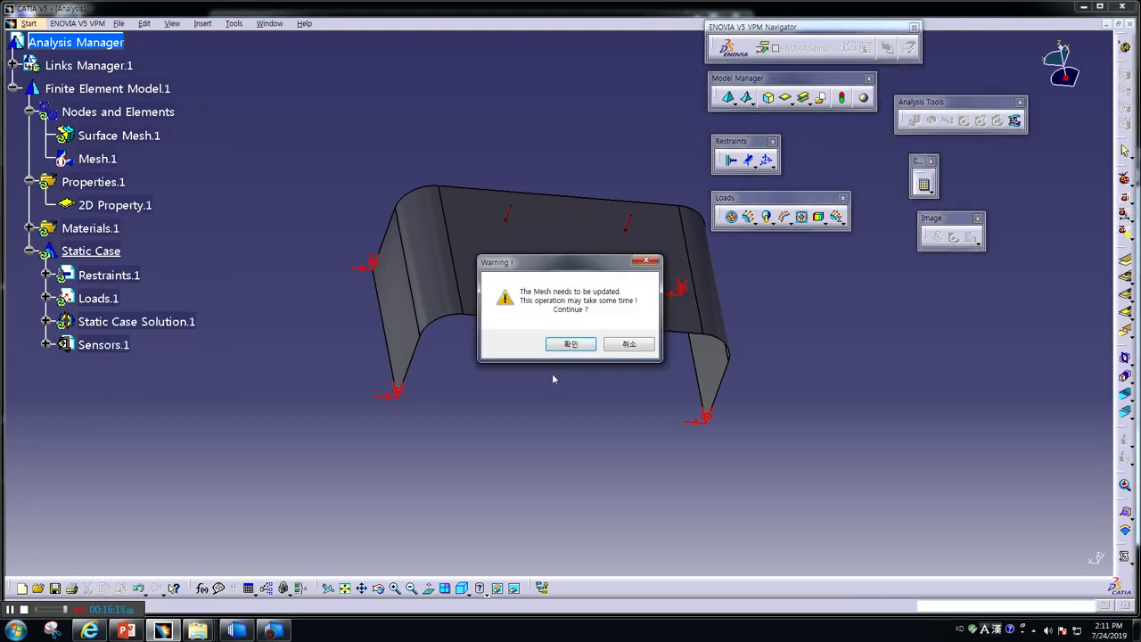
click(566, 346)
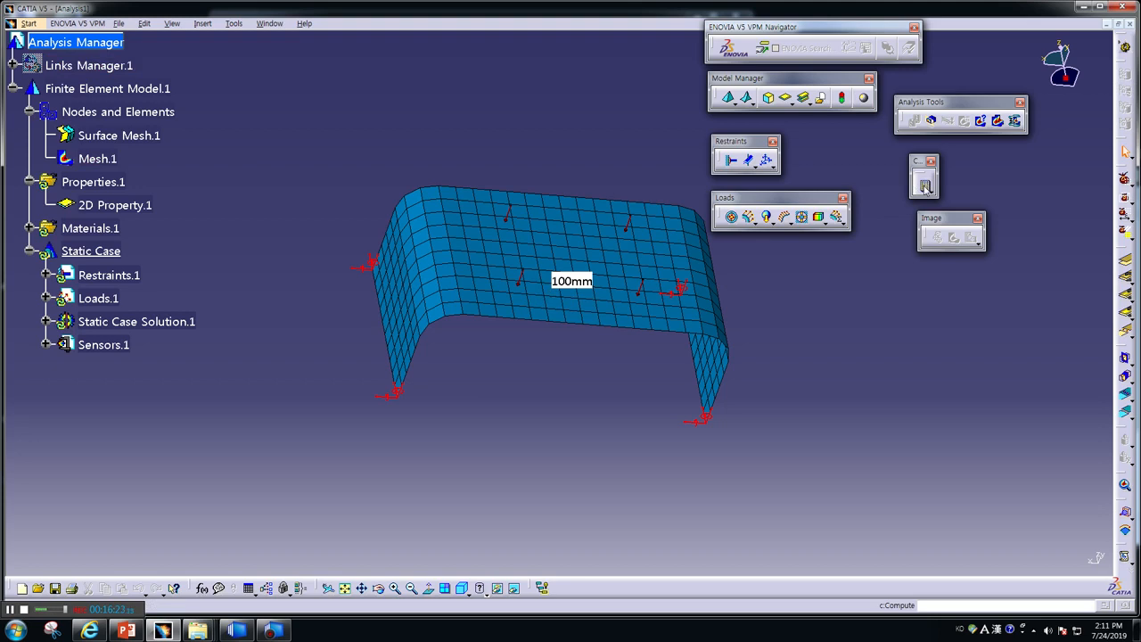
Check the model's consistency and compute all results for the steel shell.
click(843, 98)
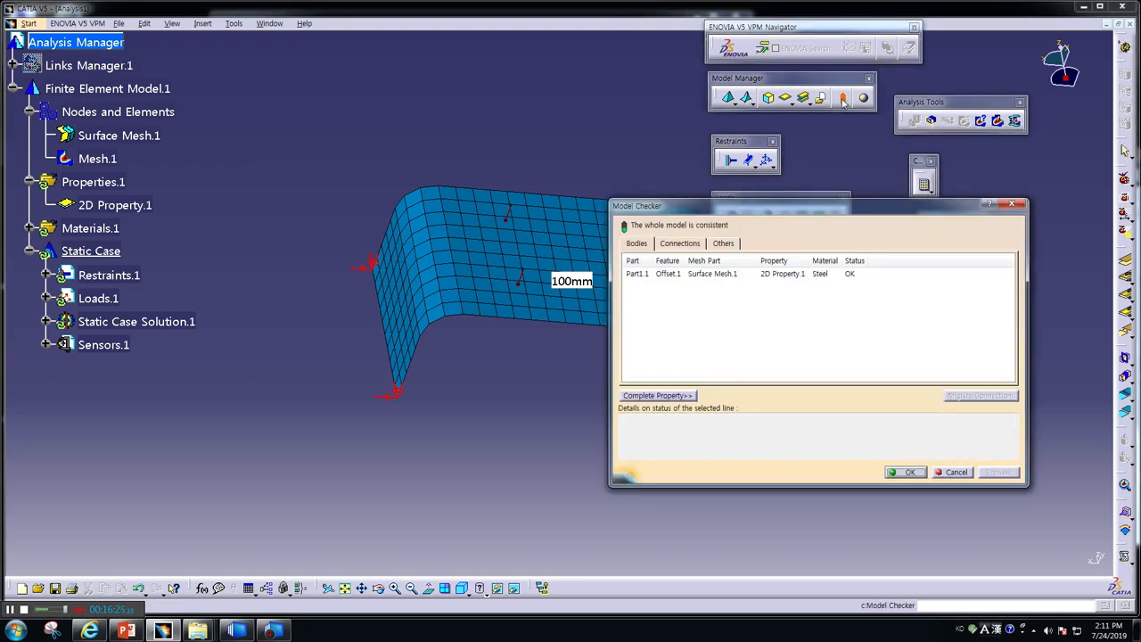
click(906, 473)
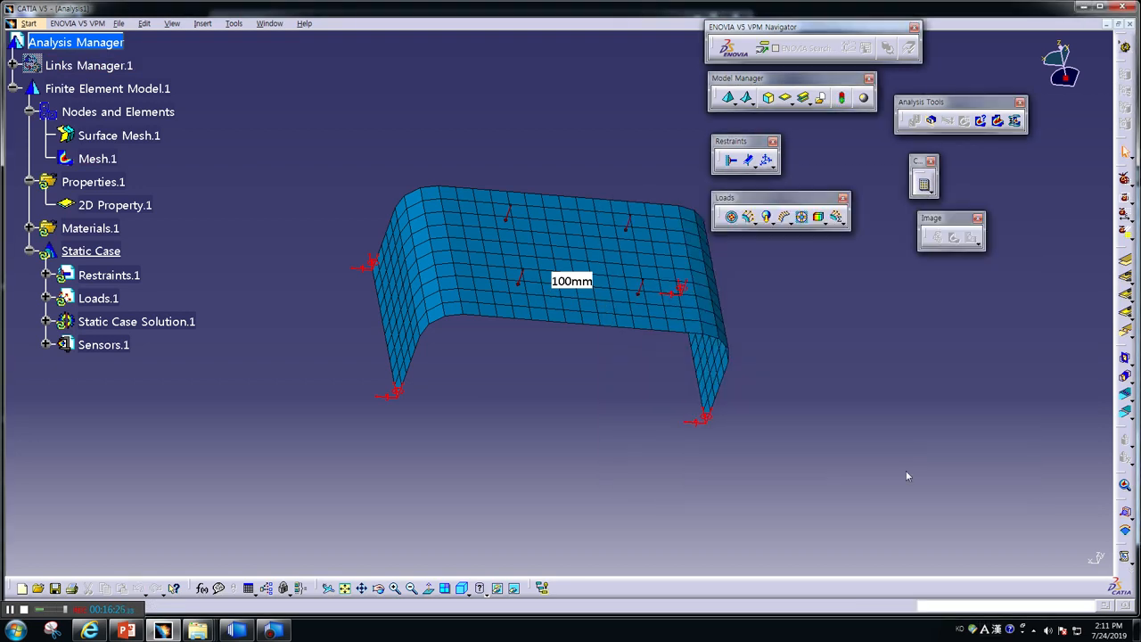
click(924, 186)
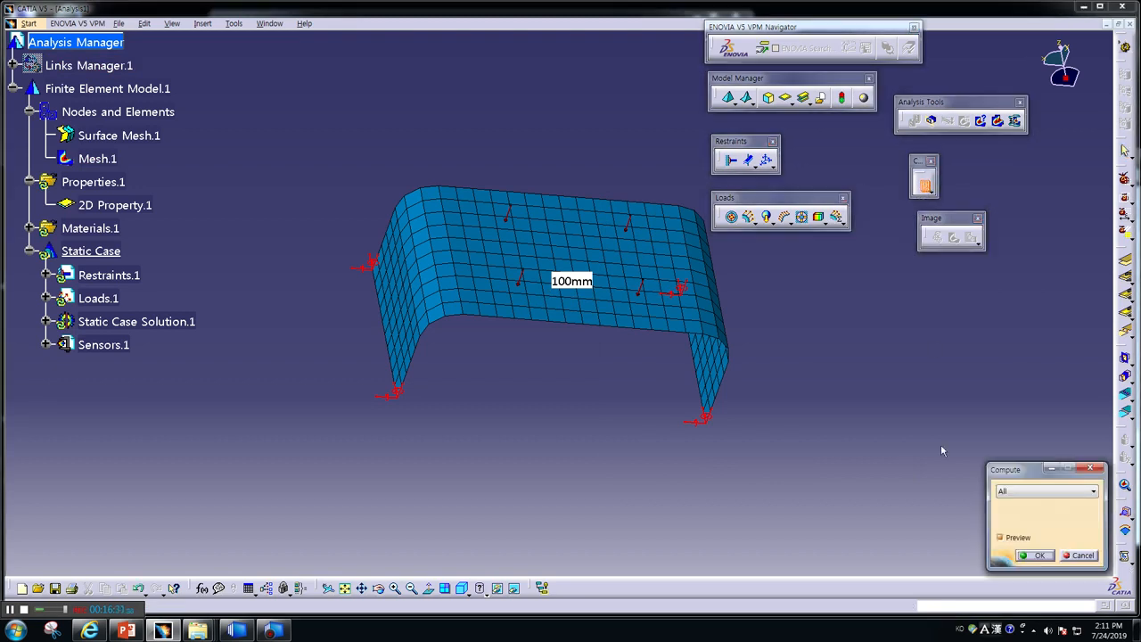
click(1040, 556)
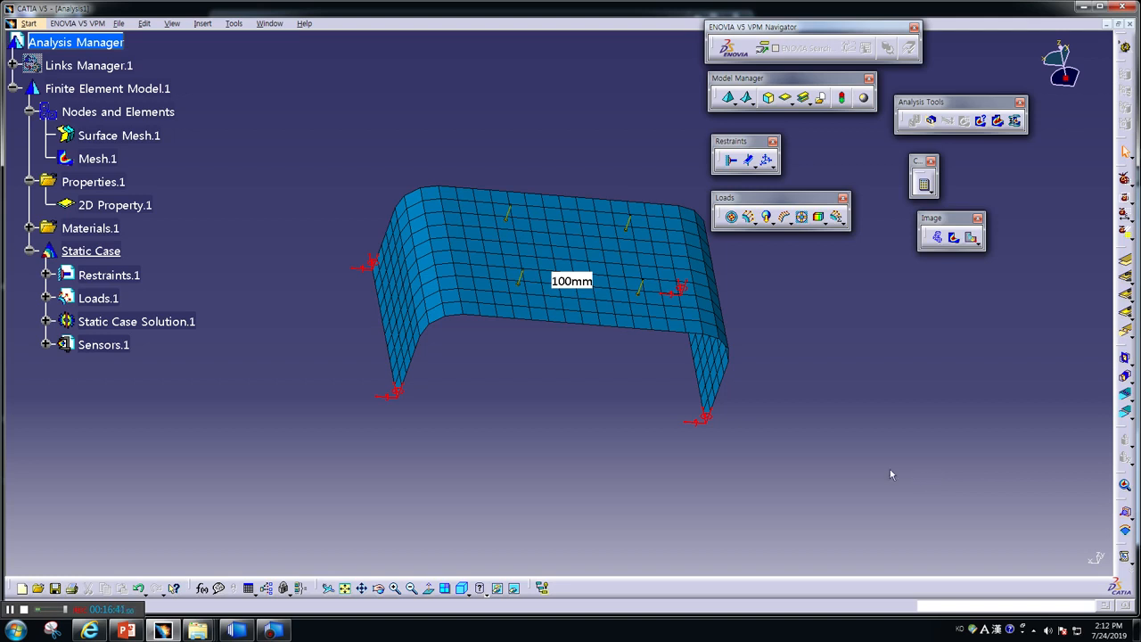
Display the displacement image of the steel shell and switch to the PowerPoint slide with the aluminium and steel comparison table.
click(973, 239)
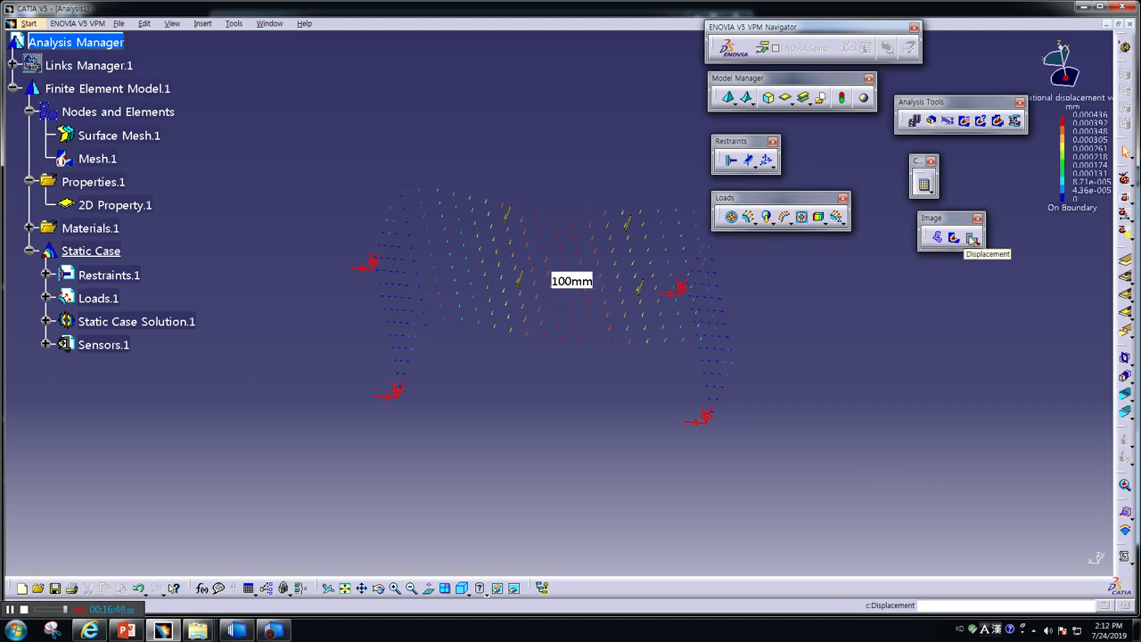
click(127, 630)
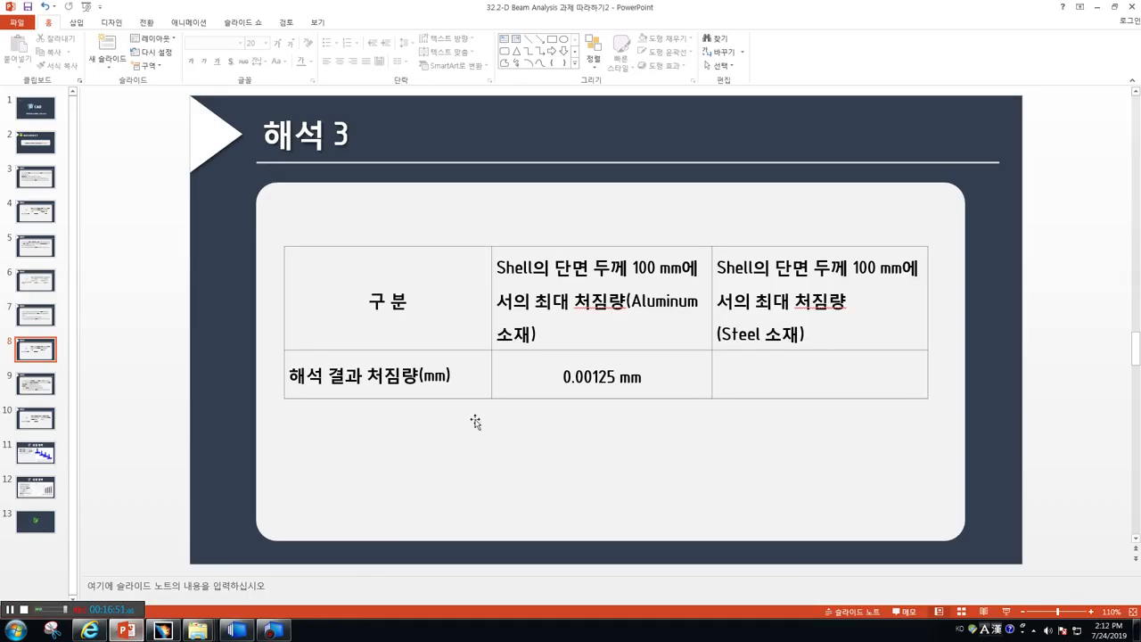
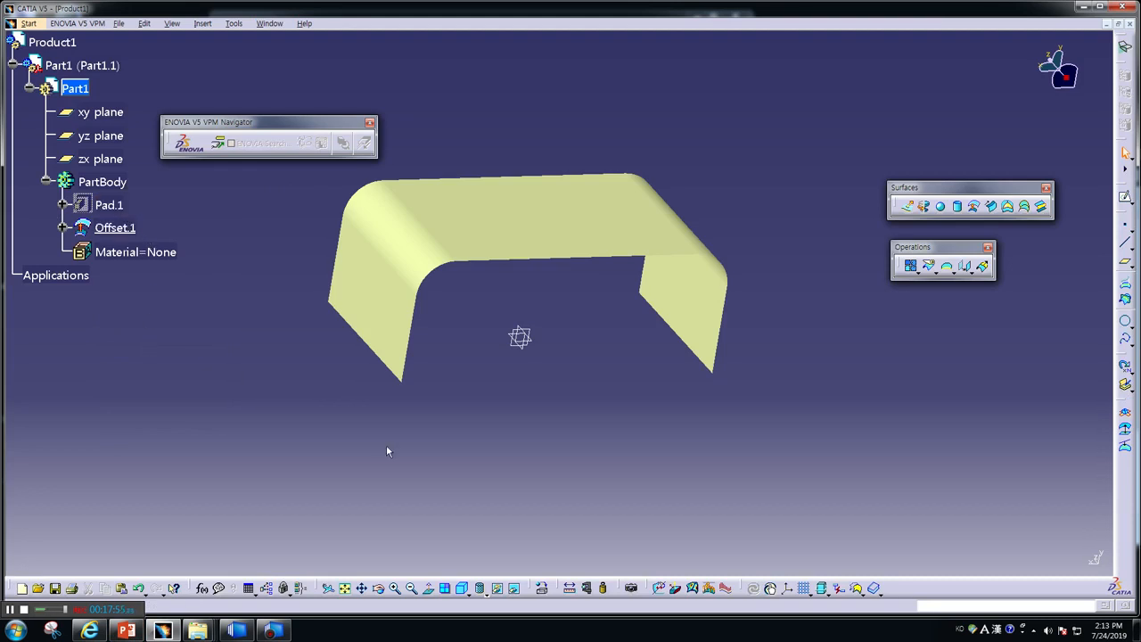
Apply Aluminium from the Metal family of the default material catalog to PartBody.
click(541, 590)
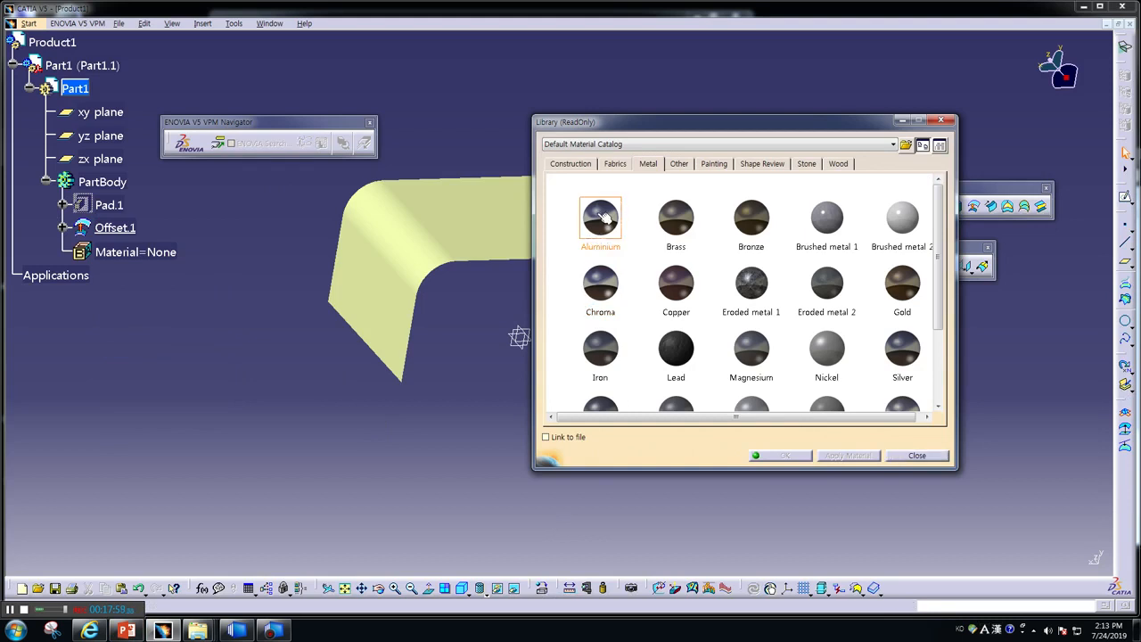
click(414, 296)
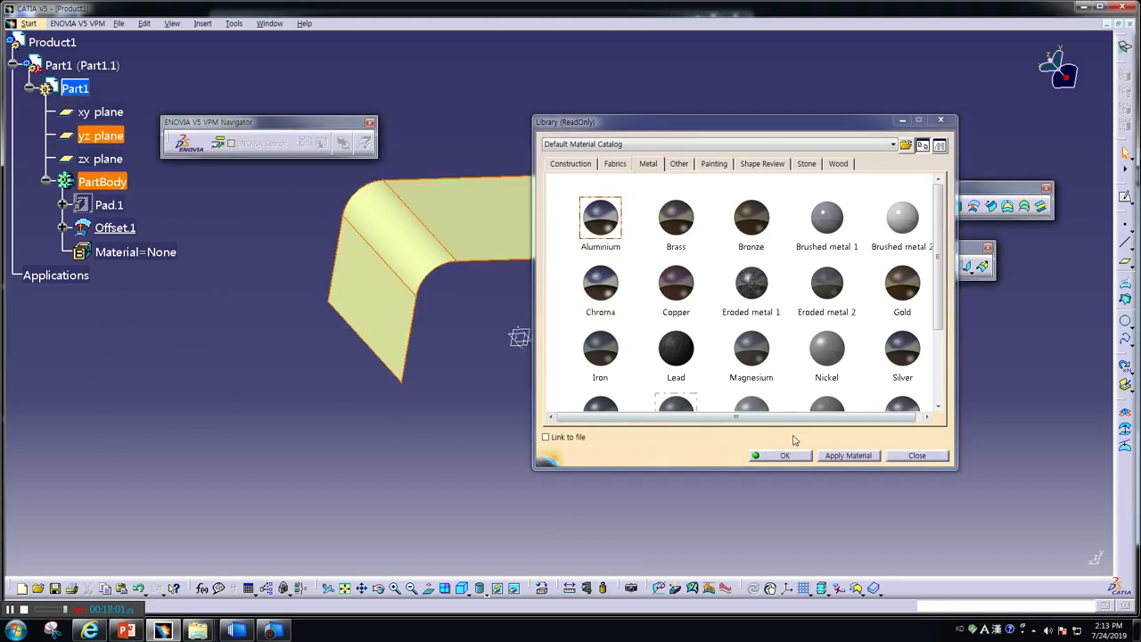
click(848, 456)
click(784, 456)
Review the Aluminium material's structural analysis properties and accept them as they are.
right_click(111, 212)
click(142, 259)
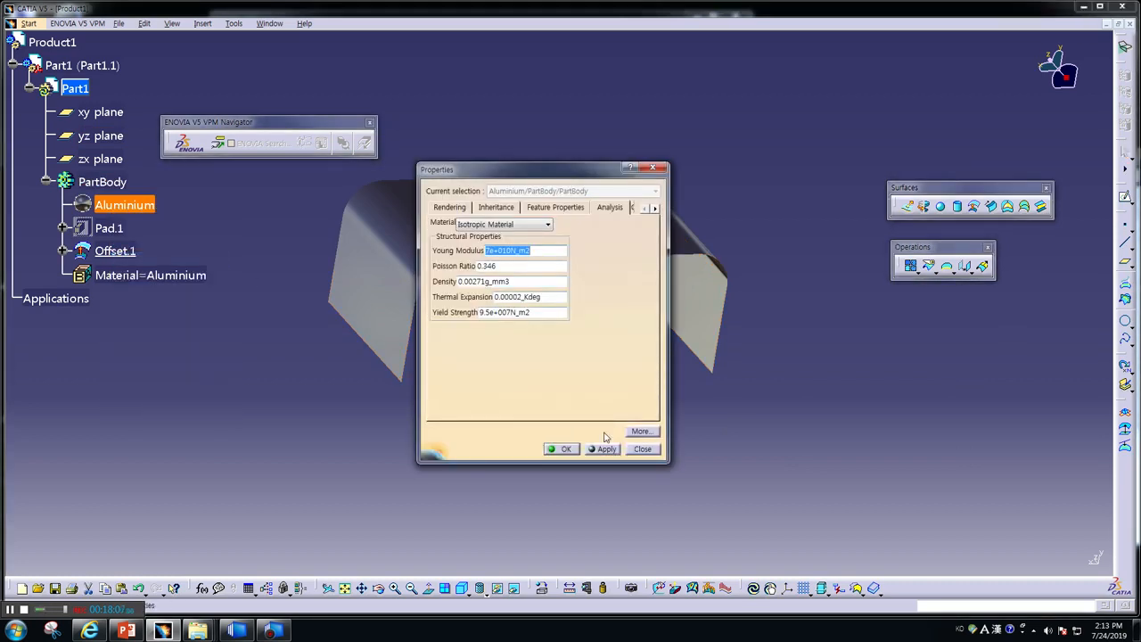
click(607, 448)
click(562, 449)
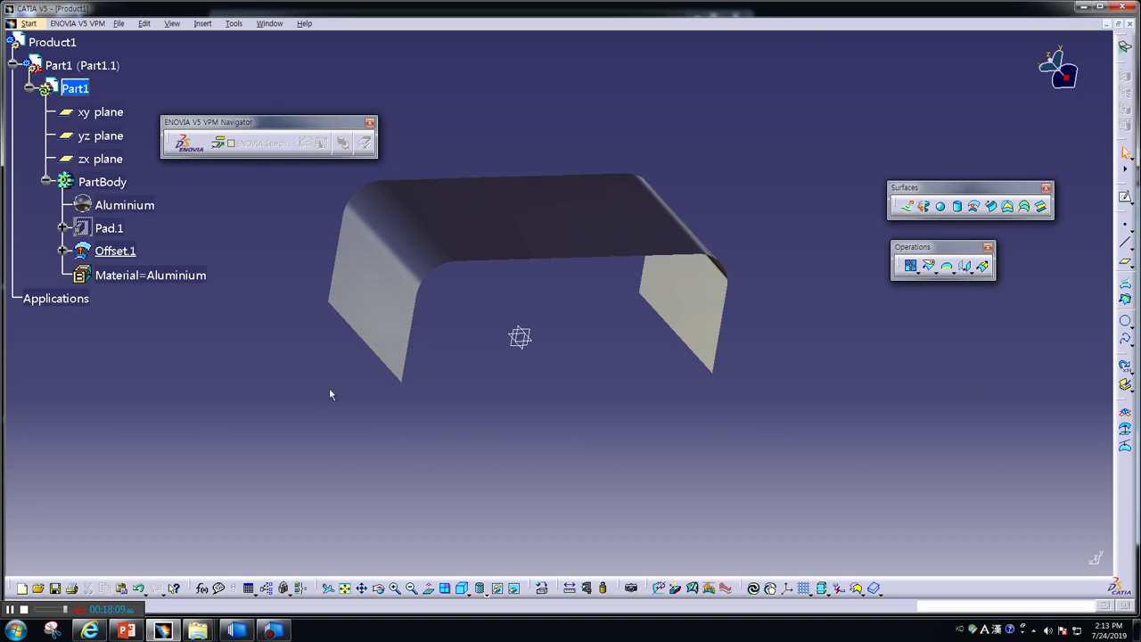
Return to the Analysis1 document and activate the Mesh.1 image, leaving its image settings unchanged.
click(270, 24)
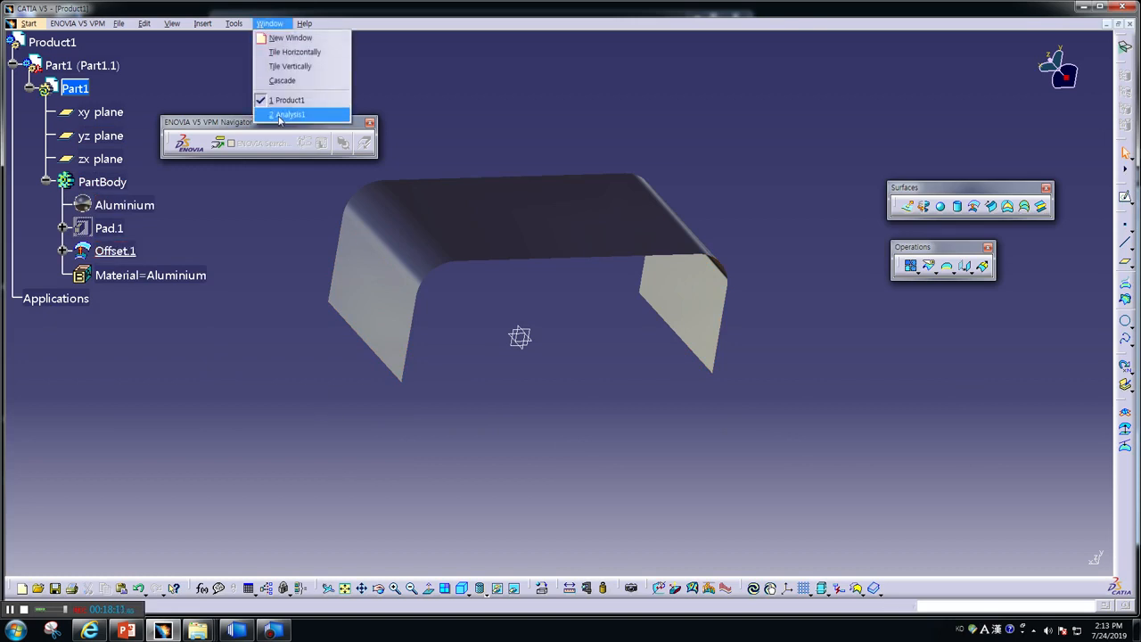
click(279, 114)
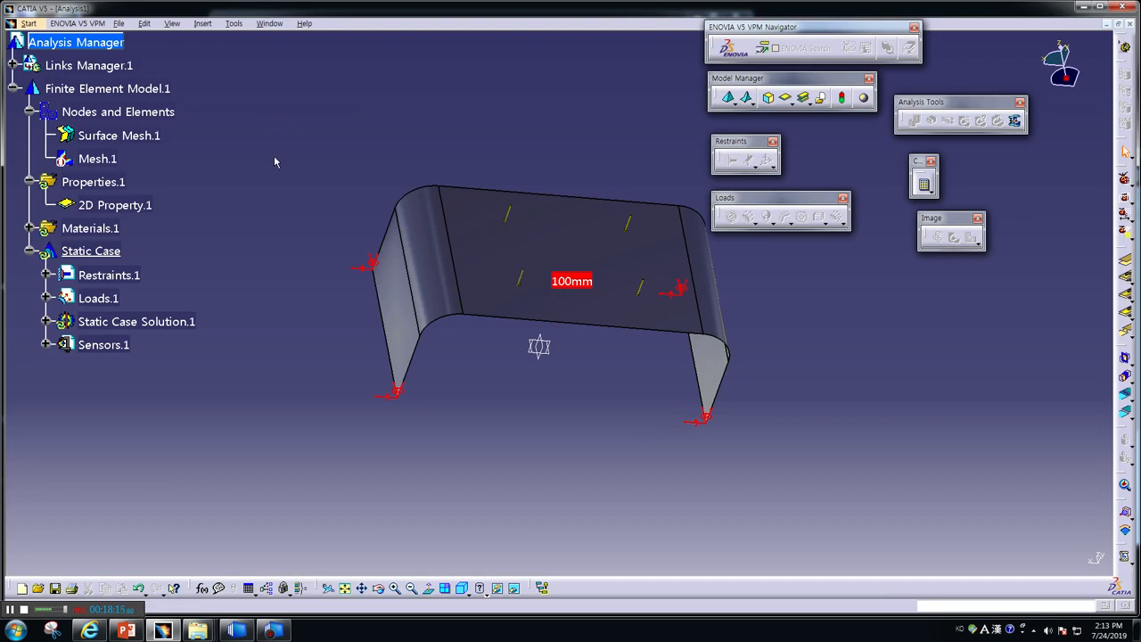
click(98, 161)
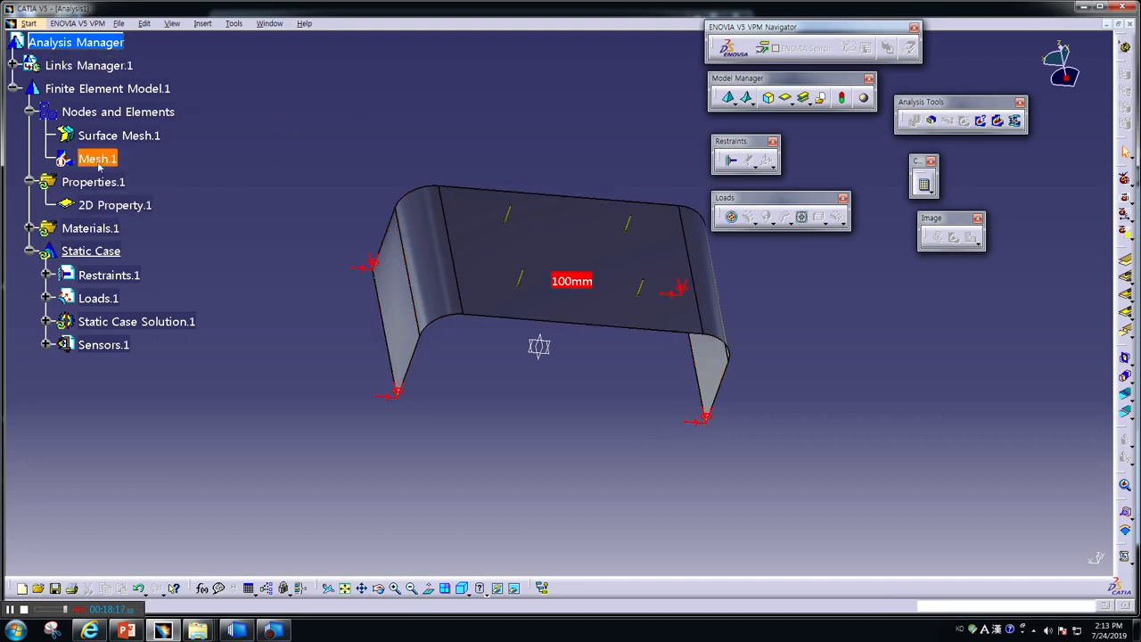
double_click(98, 160)
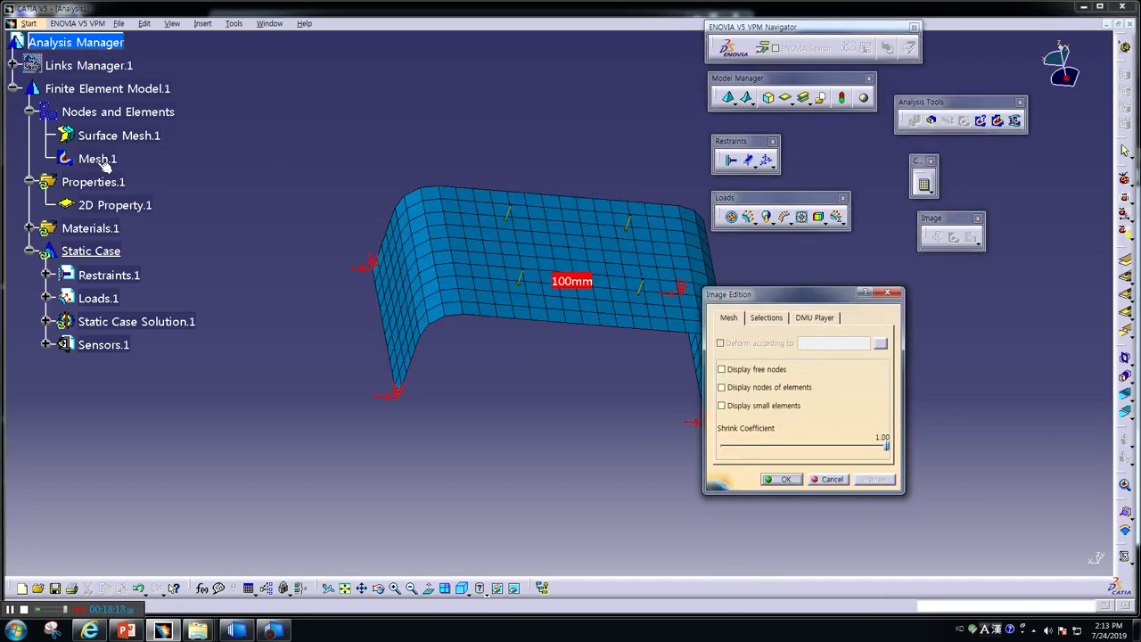
click(827, 481)
Try changing Surface Mesh.1's global parameters by clearing Quads only and choosing the triangle shape, and discard the changes.
double_click(116, 139)
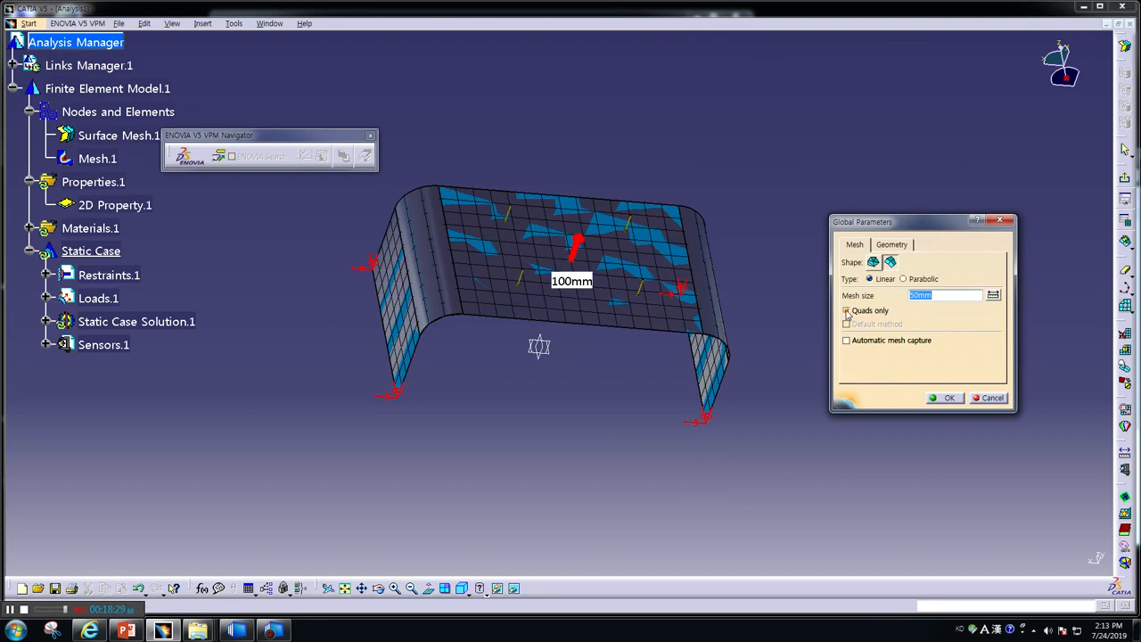
click(894, 245)
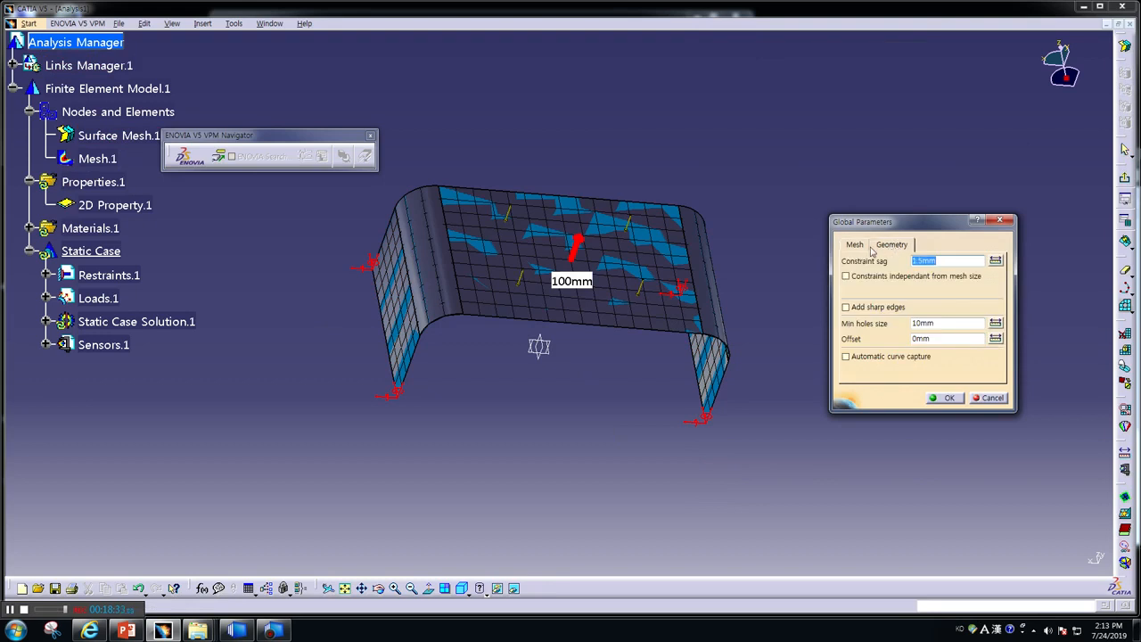
click(856, 246)
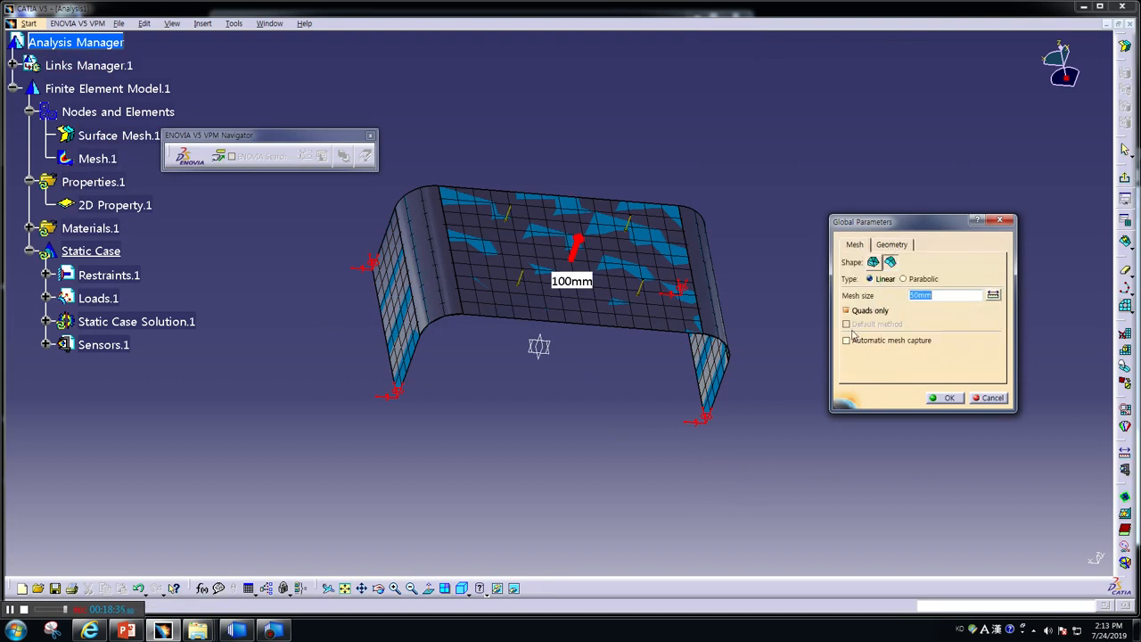
click(848, 311)
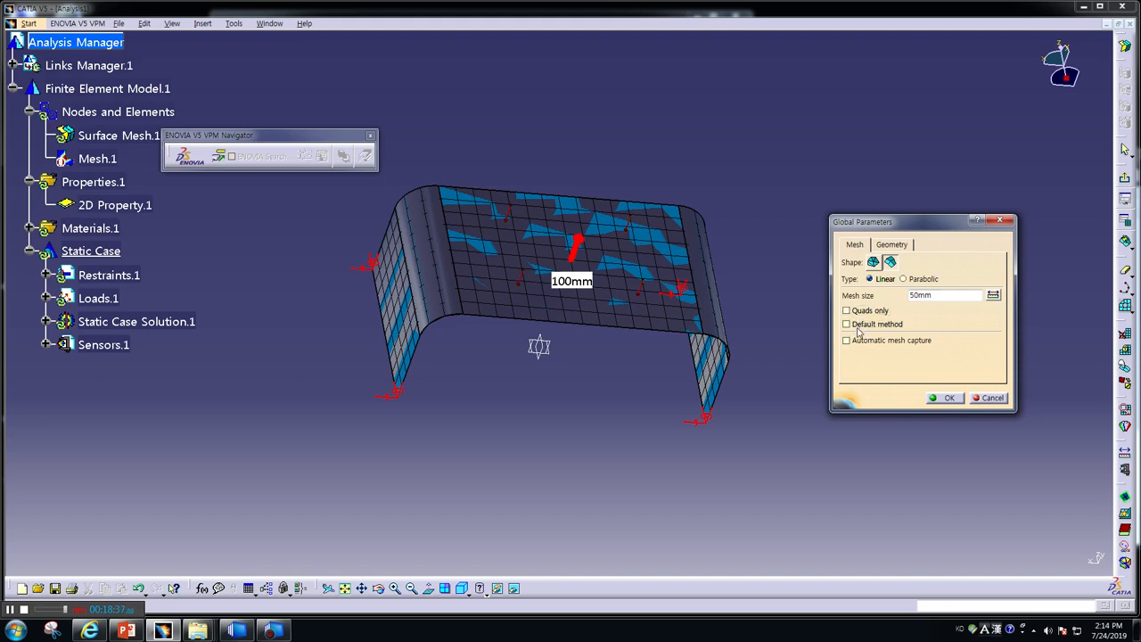
click(873, 263)
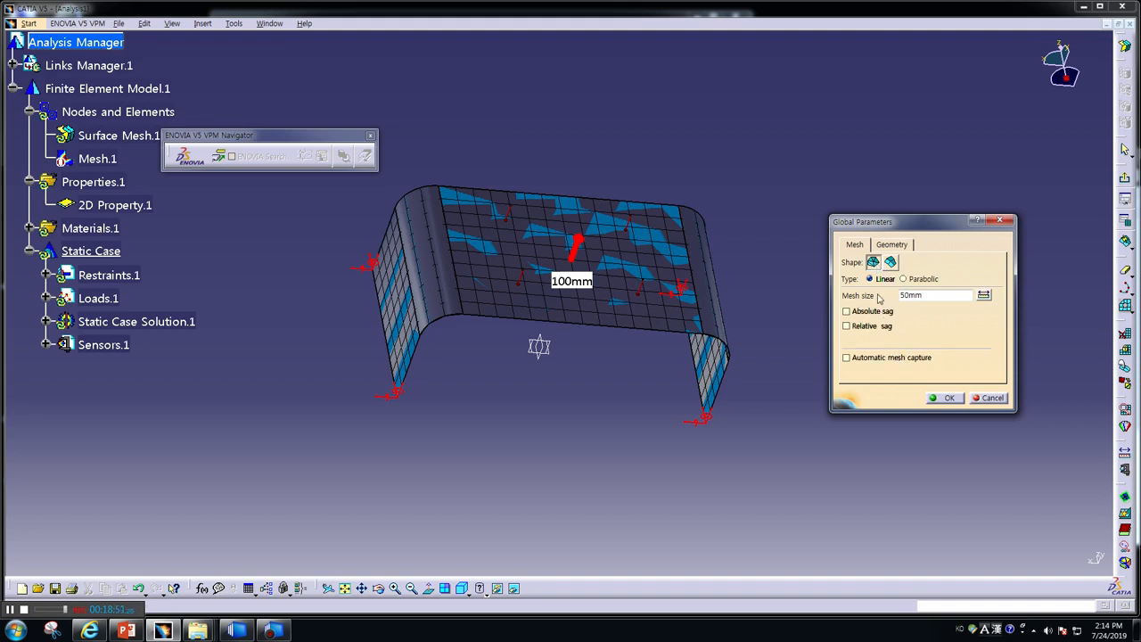
click(947, 398)
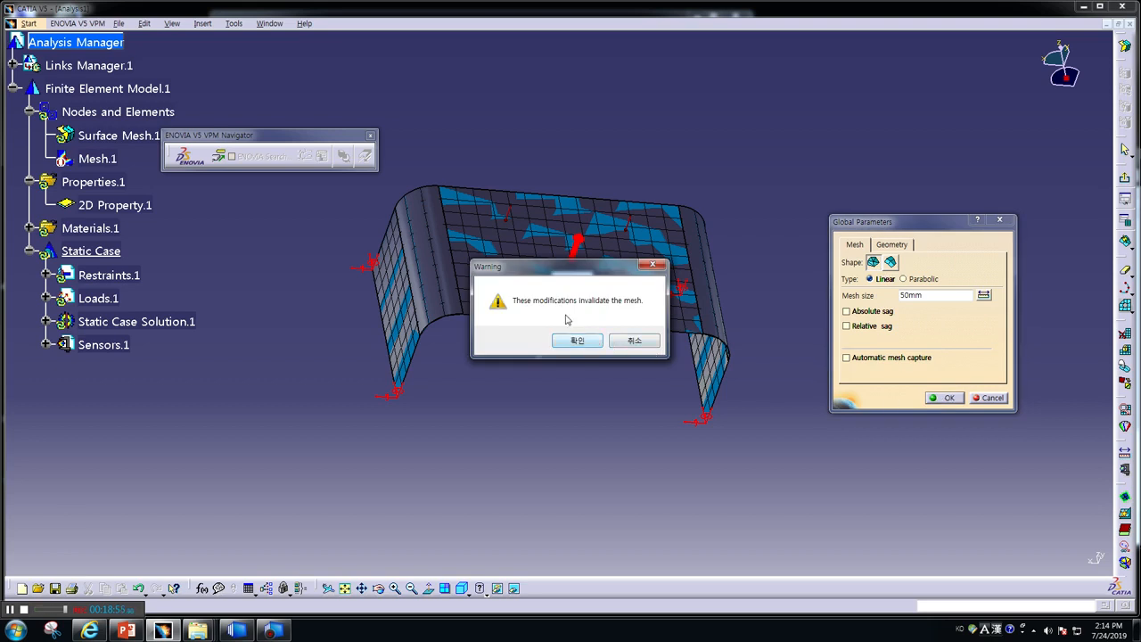
click(641, 339)
Examine the Nodes and Elements branch, its available commands and the group selections in the Mesh.1 image settings.
click(107, 234)
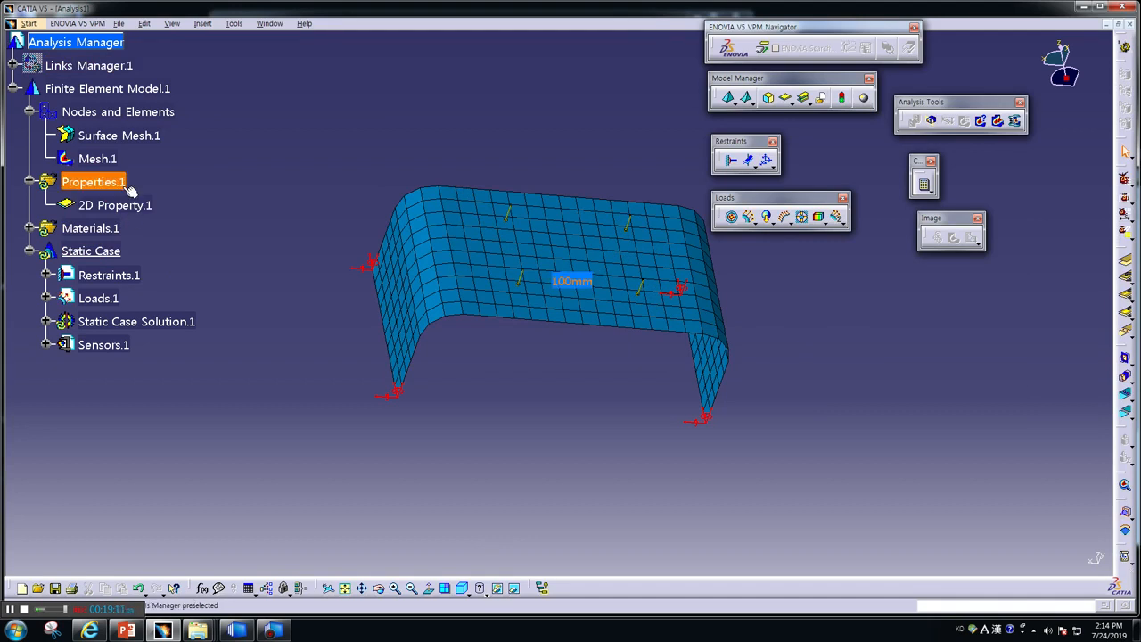
double_click(106, 115)
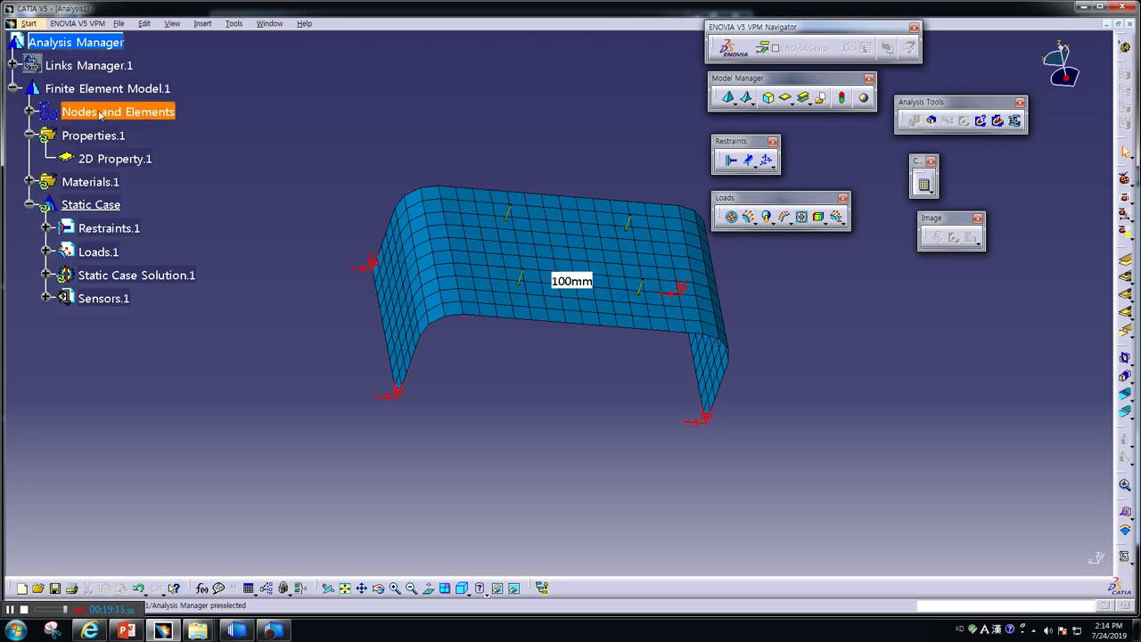
double_click(106, 114)
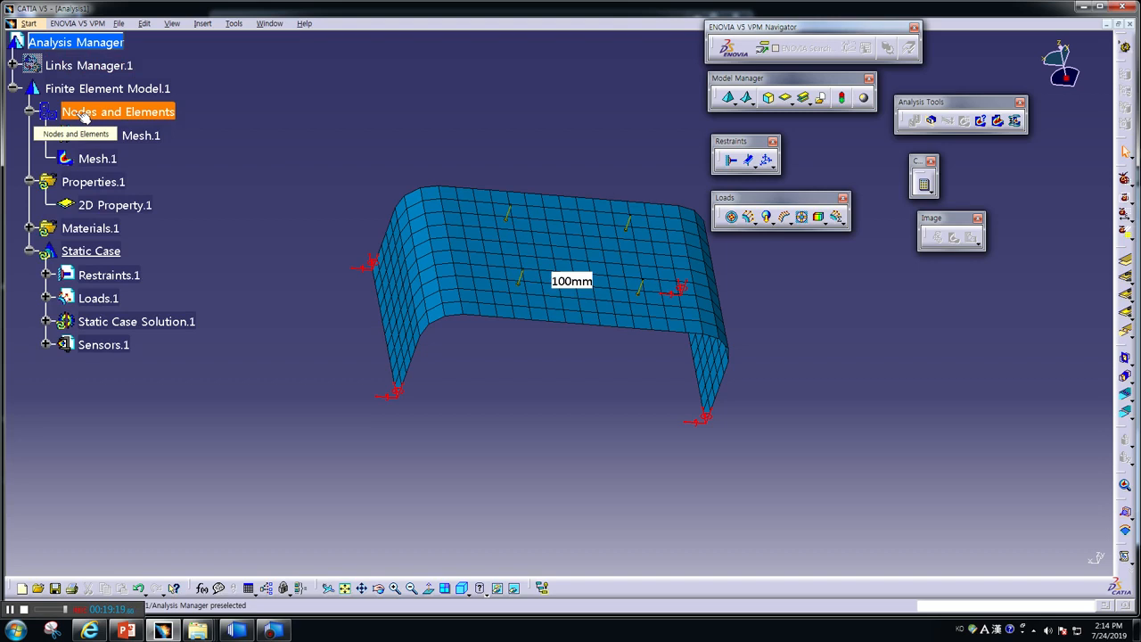
right_click(80, 116)
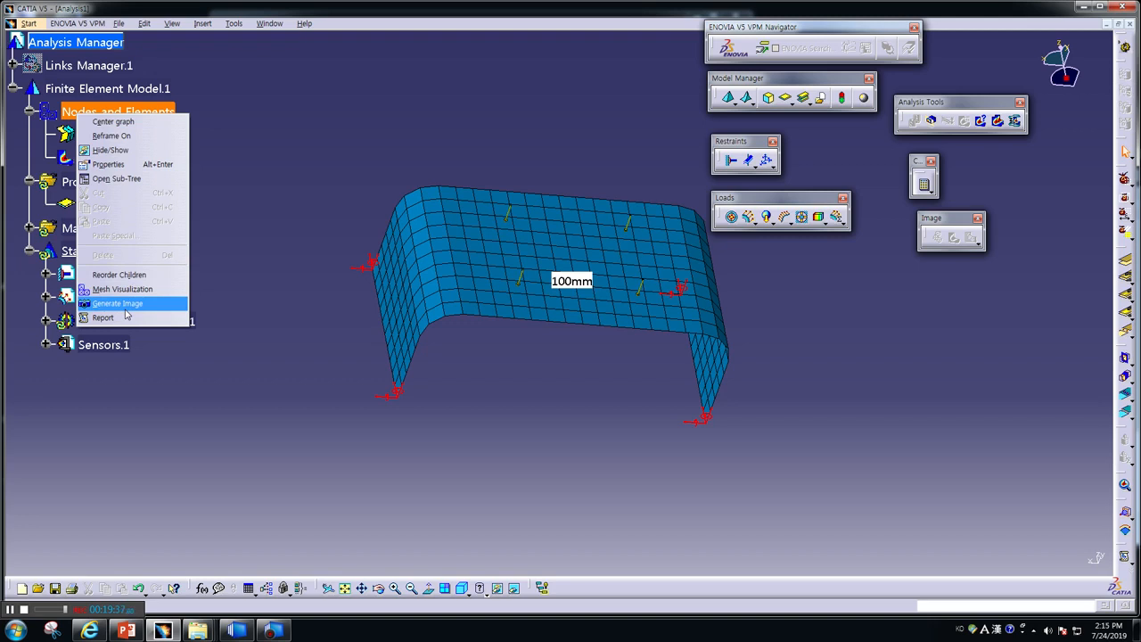
click(251, 236)
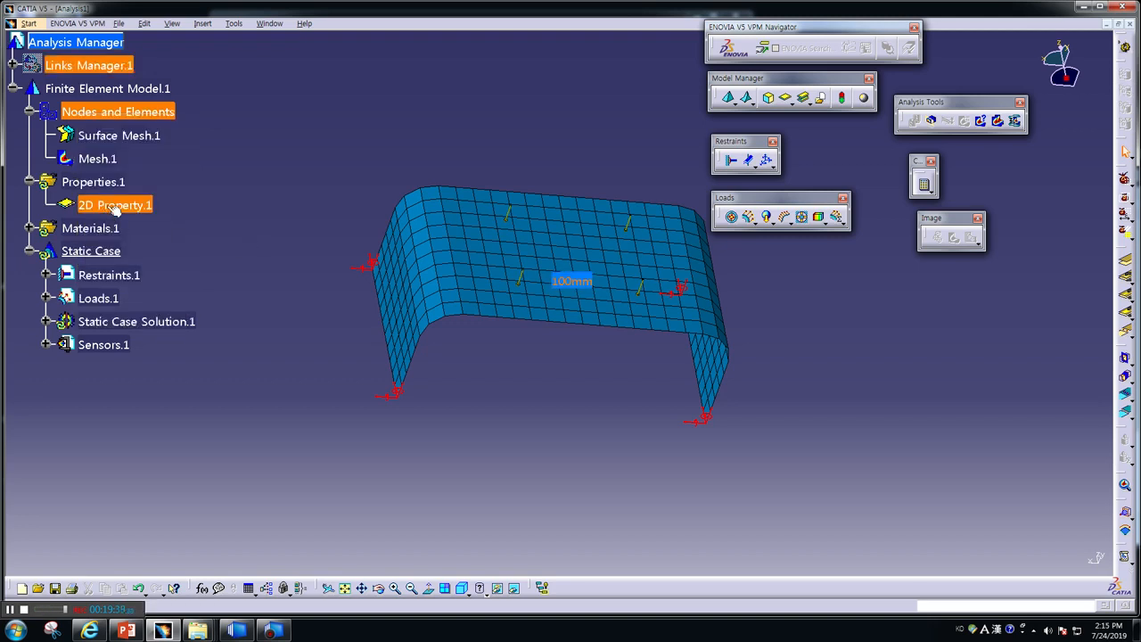
double_click(89, 159)
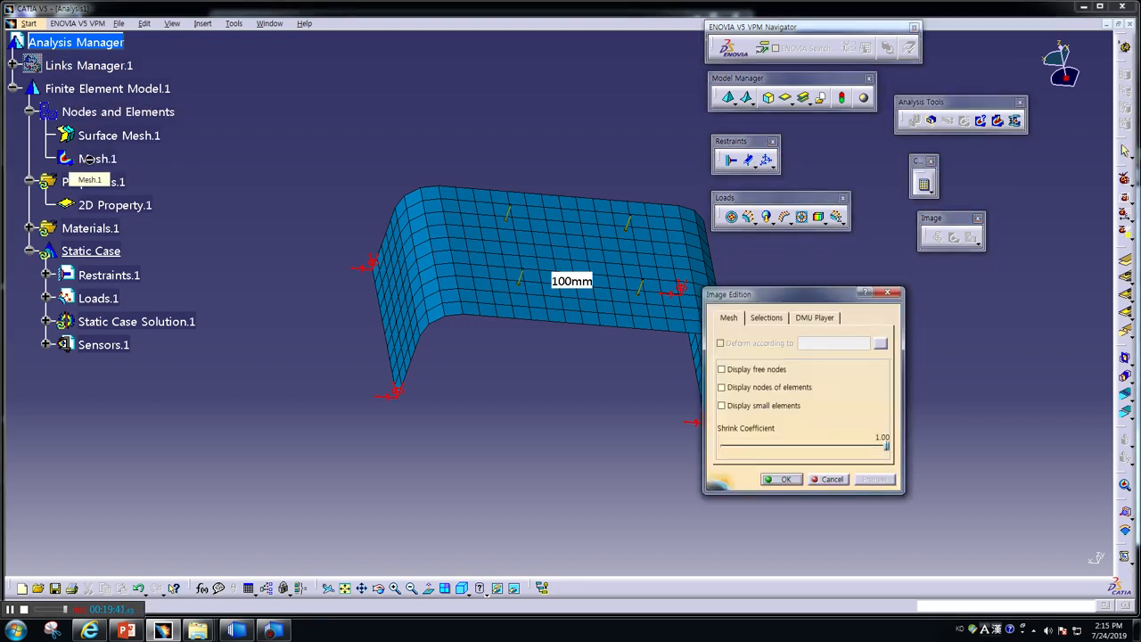
click(768, 318)
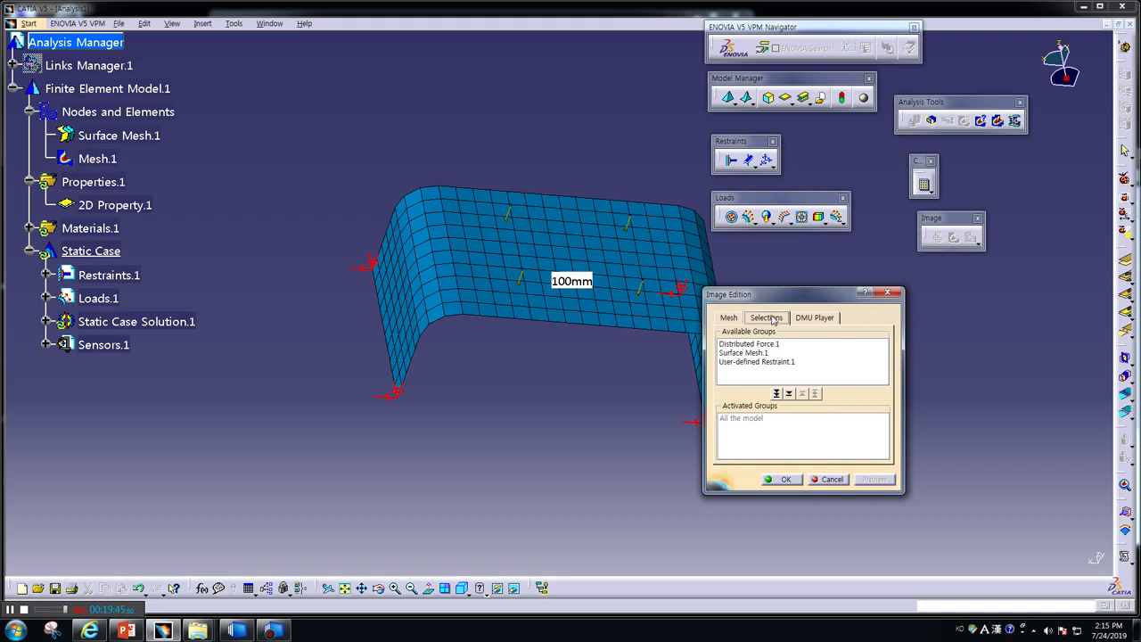
click(835, 479)
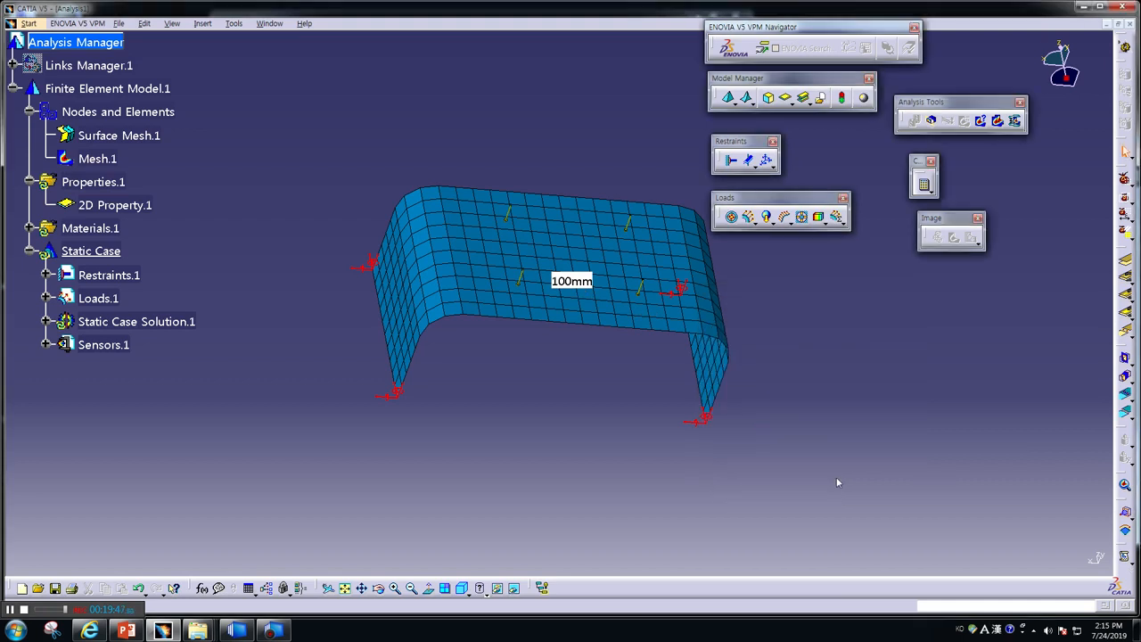
Try adding an Octree triangle mesh to the shell surface.
click(794, 106)
click(752, 103)
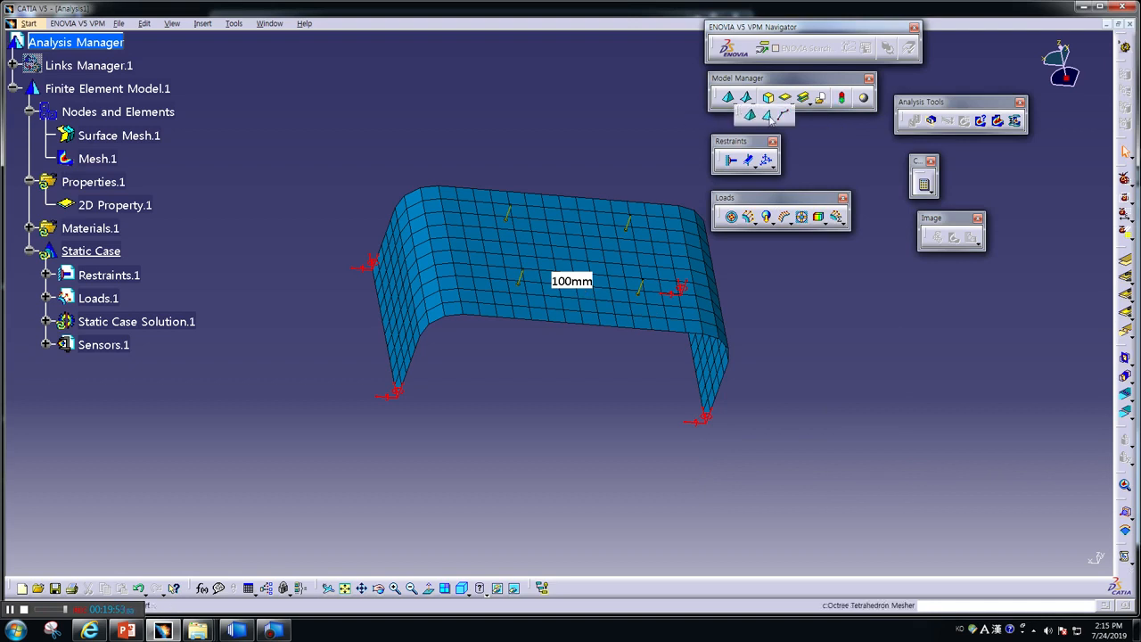
click(767, 116)
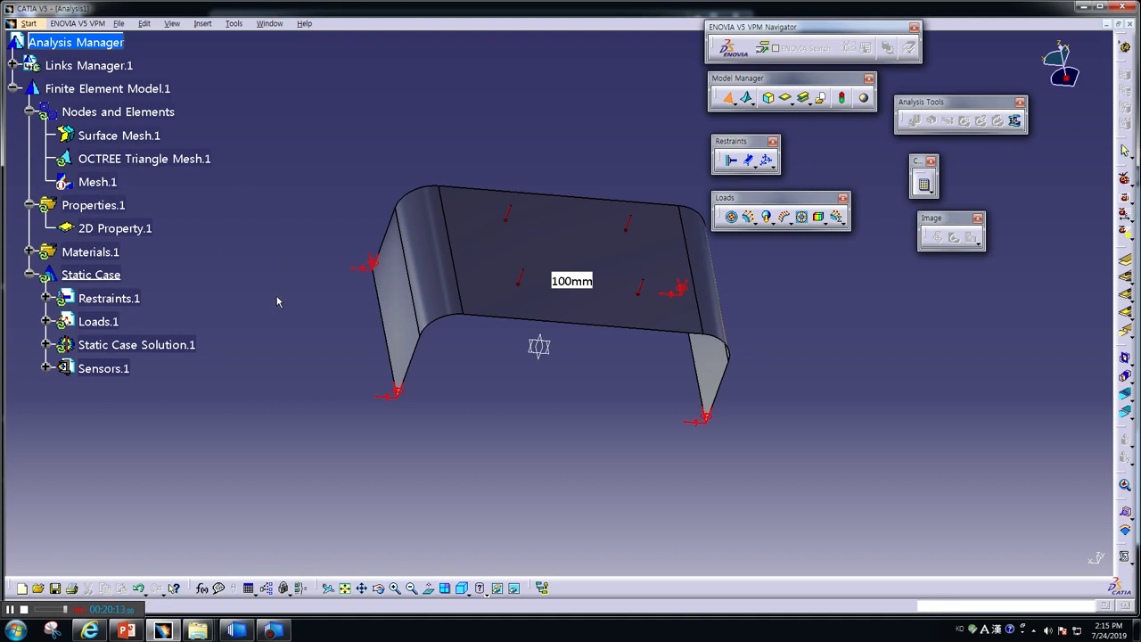
Delete the Mesh.1 image from Nodes and Elements.
click(97, 158)
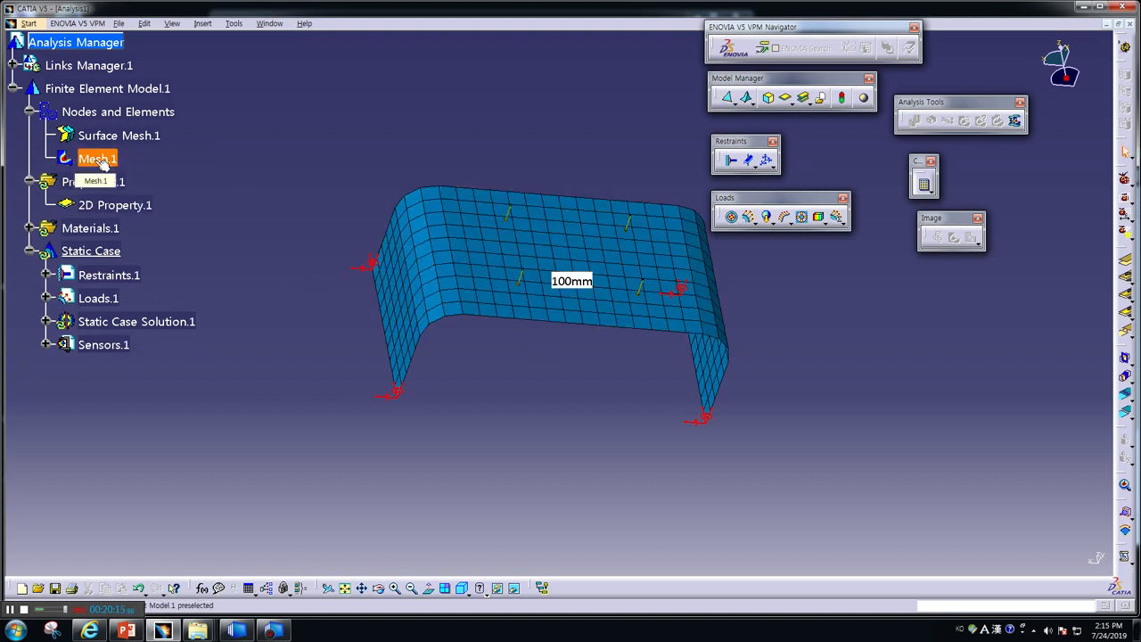
right_click(97, 160)
click(147, 303)
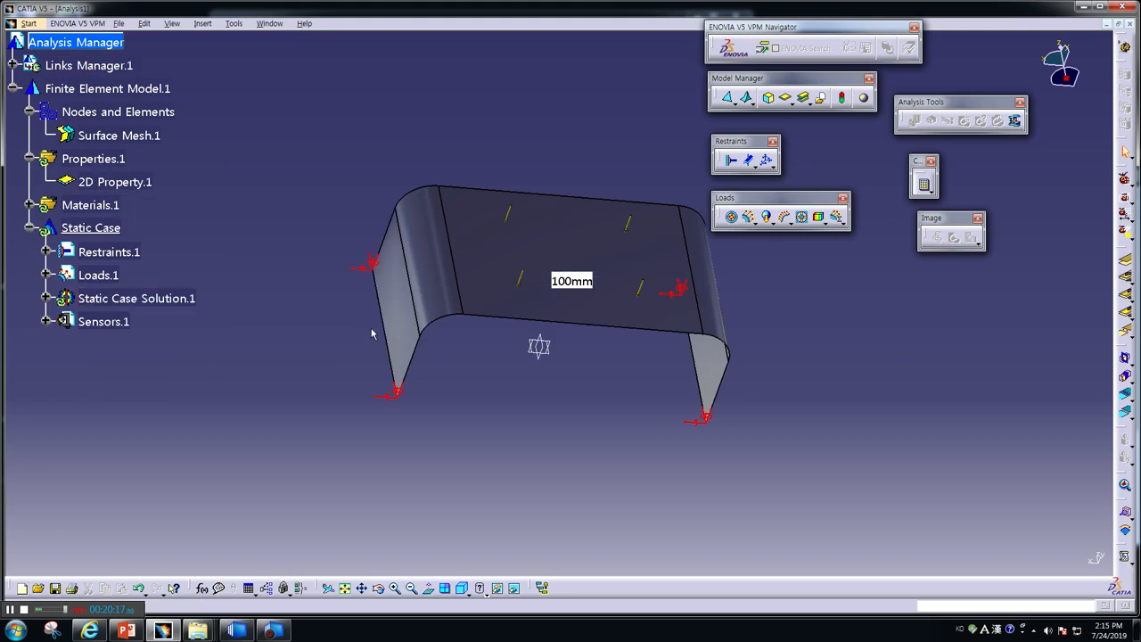
Generate a mesh visualization image of the existing surface mesh from Nodes and Elements.
click(120, 135)
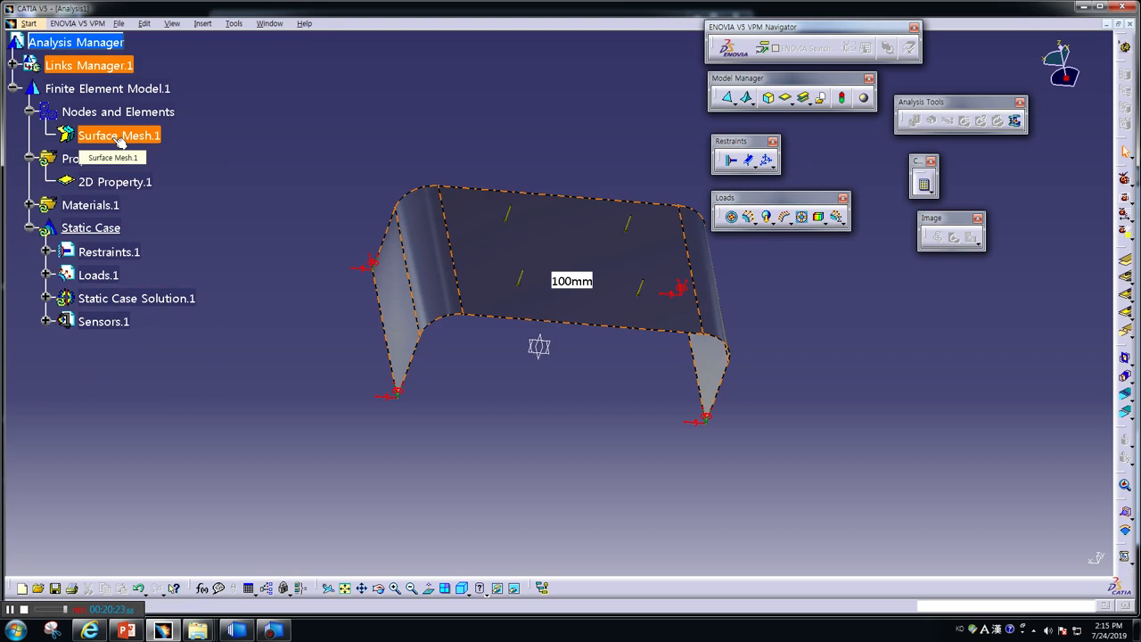
click(116, 112)
right_click(120, 113)
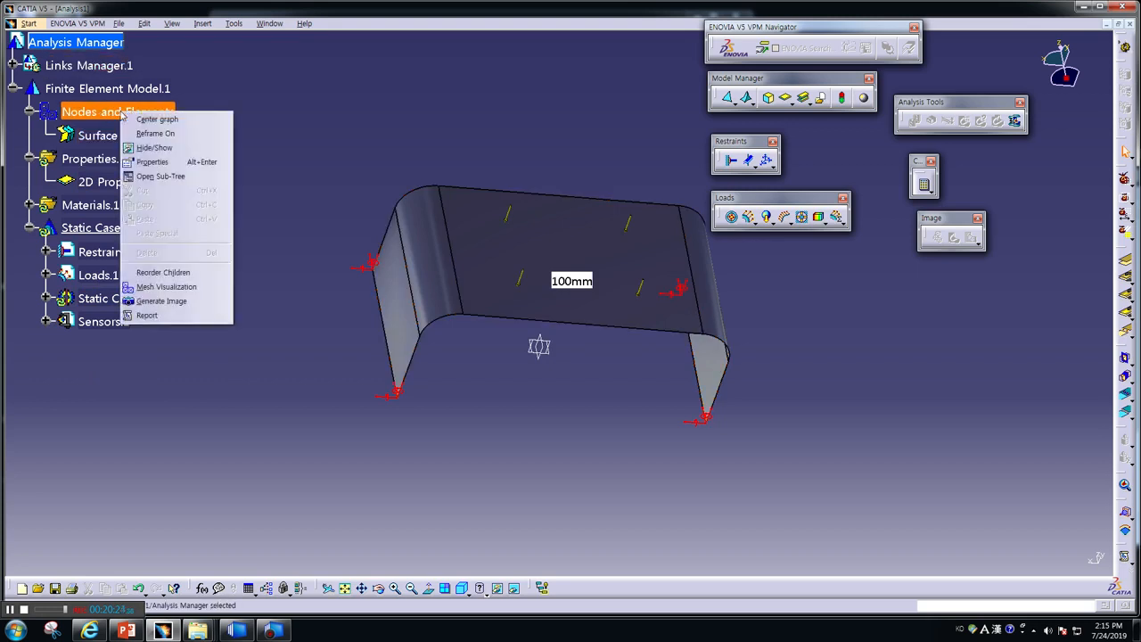
click(178, 286)
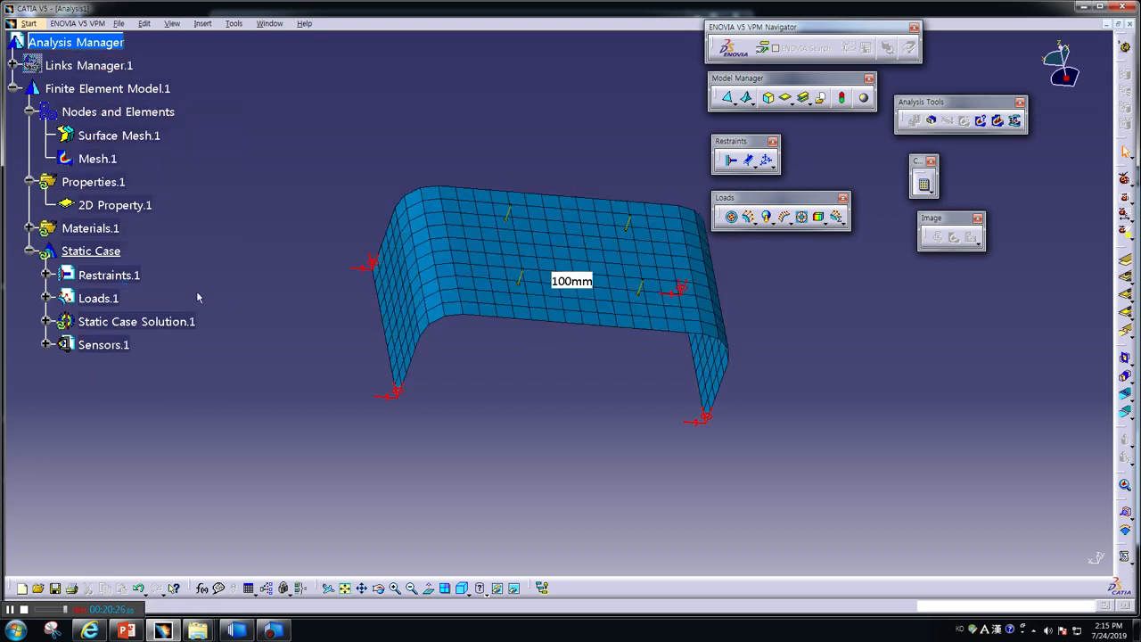
Delete Surface Mesh.1 and the Mesh.1 image from Nodes and Elements.
right_click(115, 137)
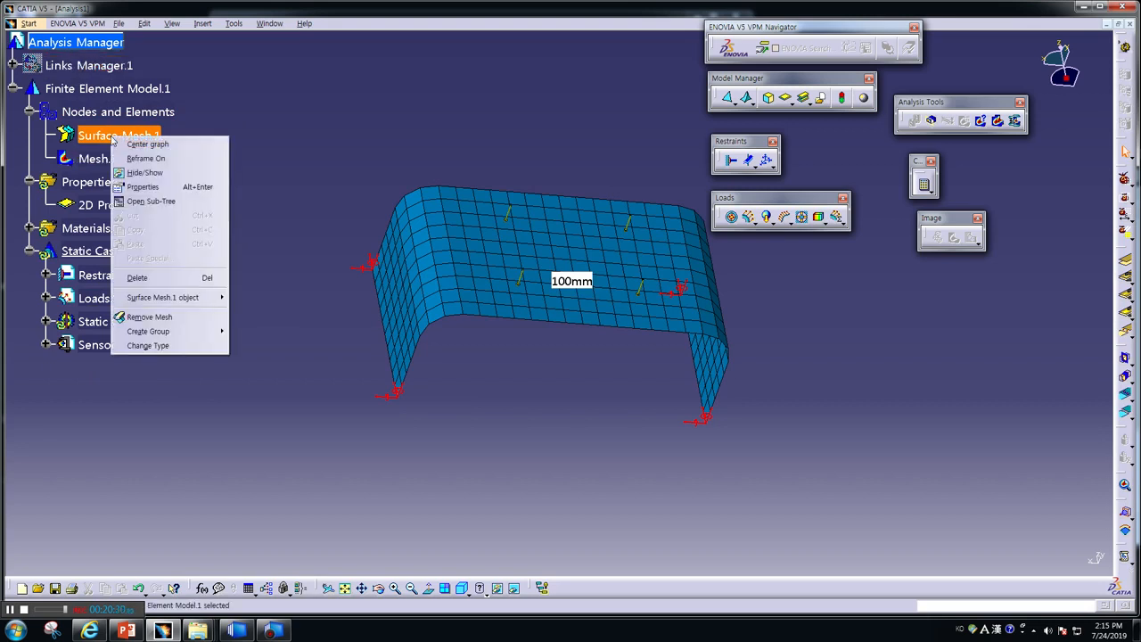
click(165, 277)
right_click(107, 142)
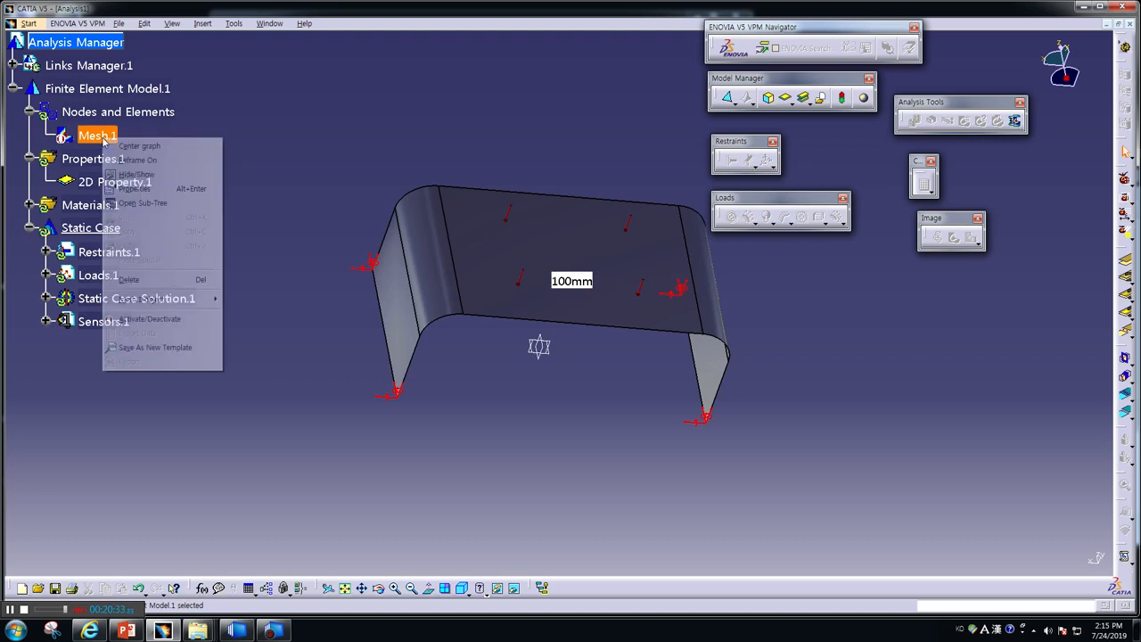
click(165, 277)
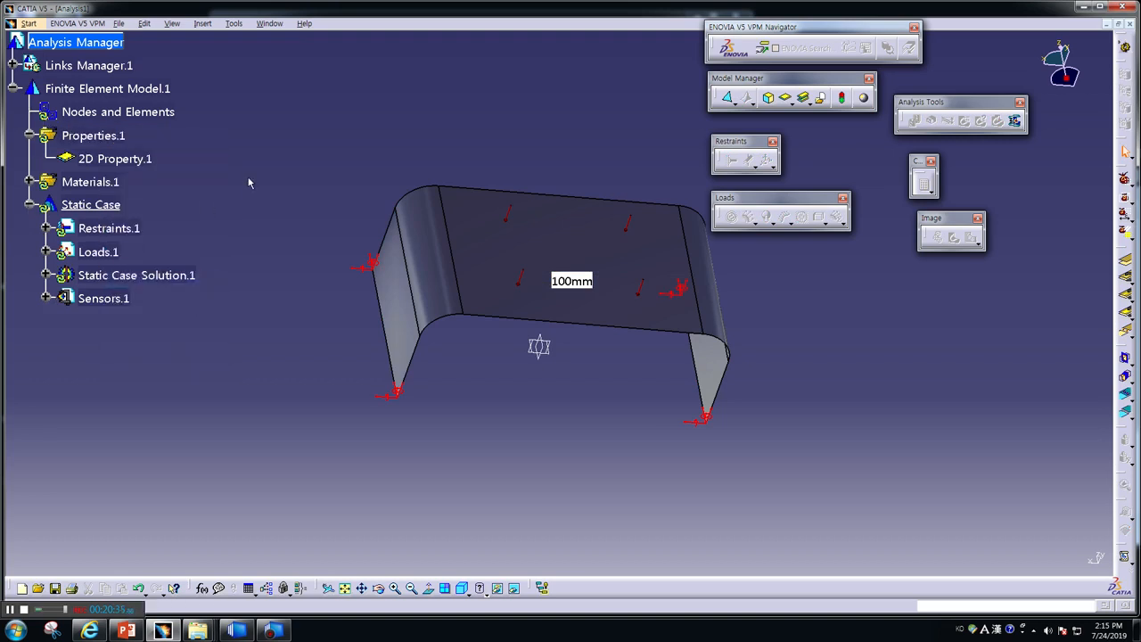
Add an Octree triangle mesh with linear elements and a size of 50 mm to the shell surface.
click(730, 100)
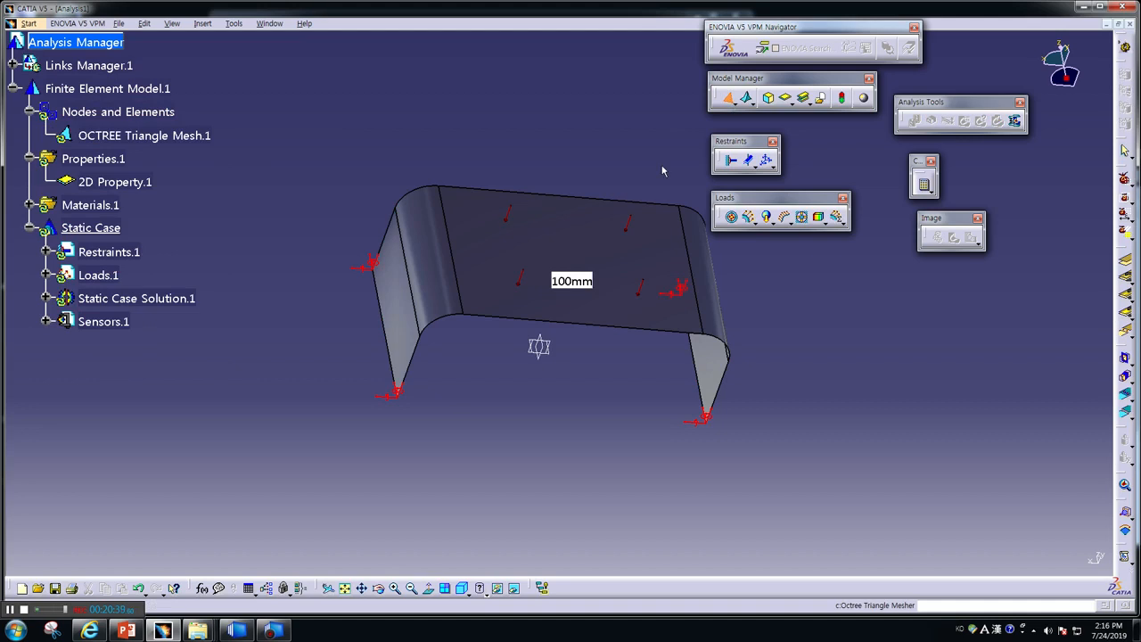
click(603, 243)
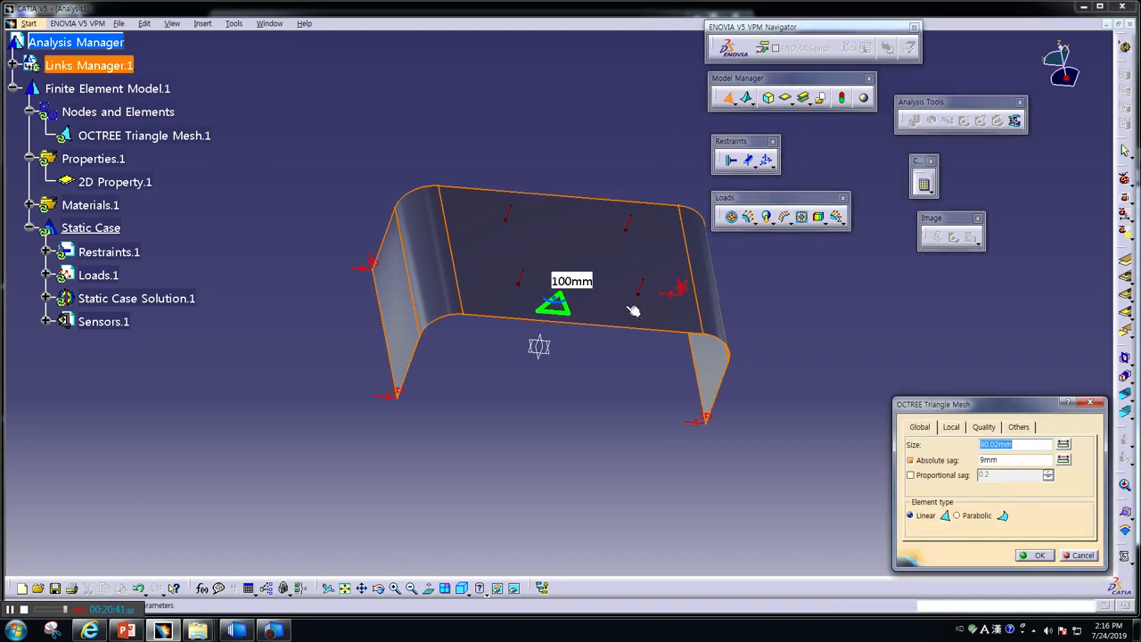
drag(934, 409, 223, 319)
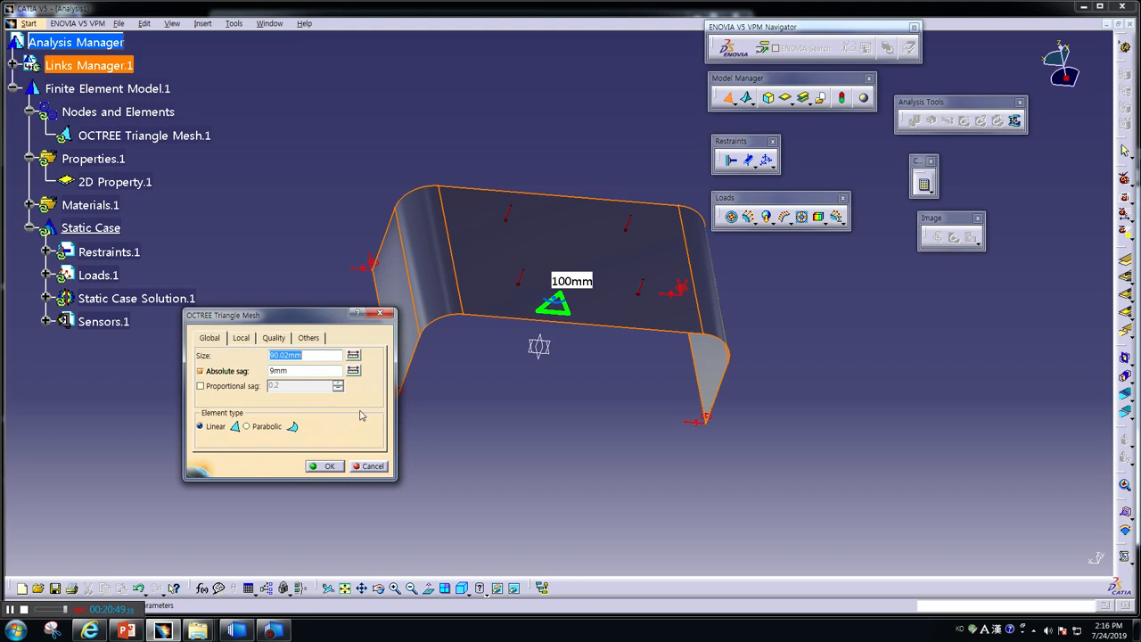
text(50)
click(327, 466)
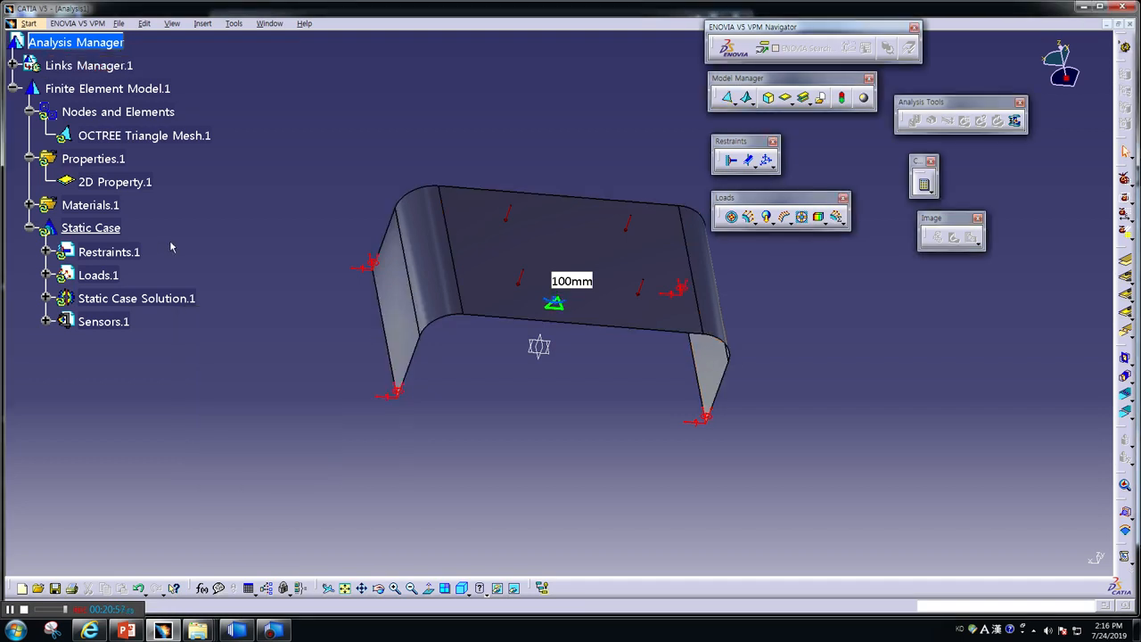
Generate a mesh visualization image of the Octree triangle mesh from Nodes and Elements.
click(109, 183)
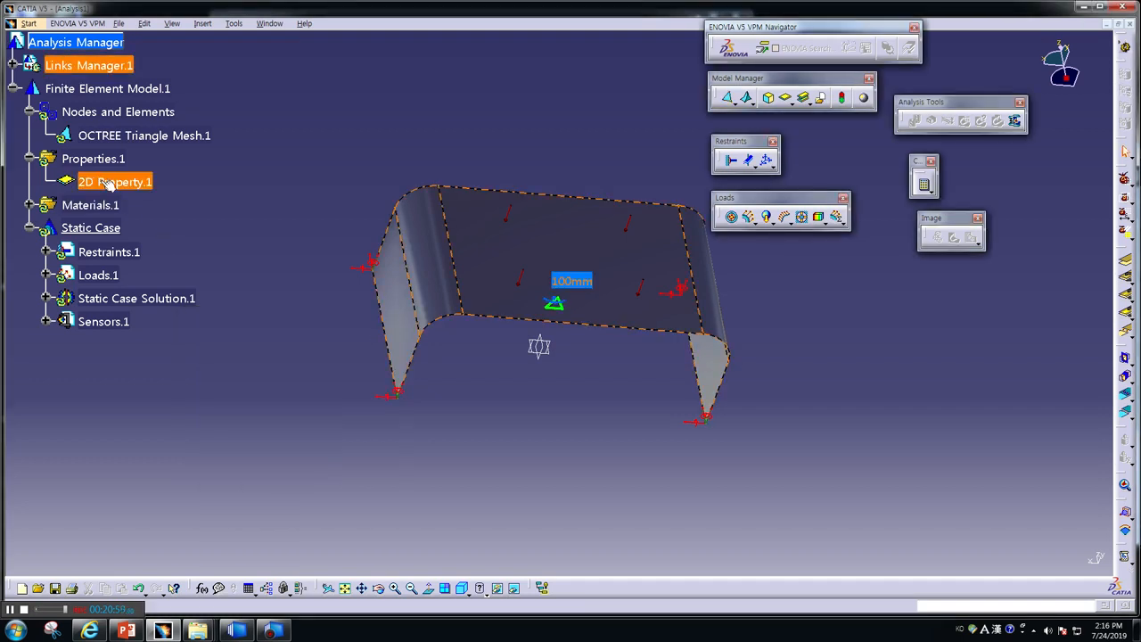
click(114, 137)
right_click(107, 136)
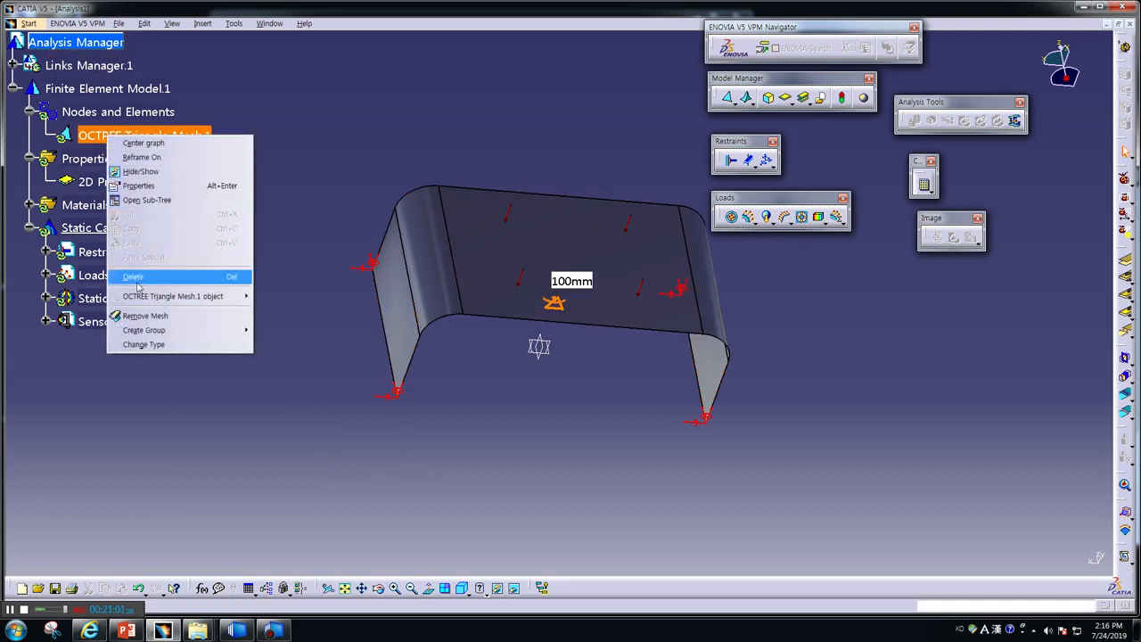
click(300, 156)
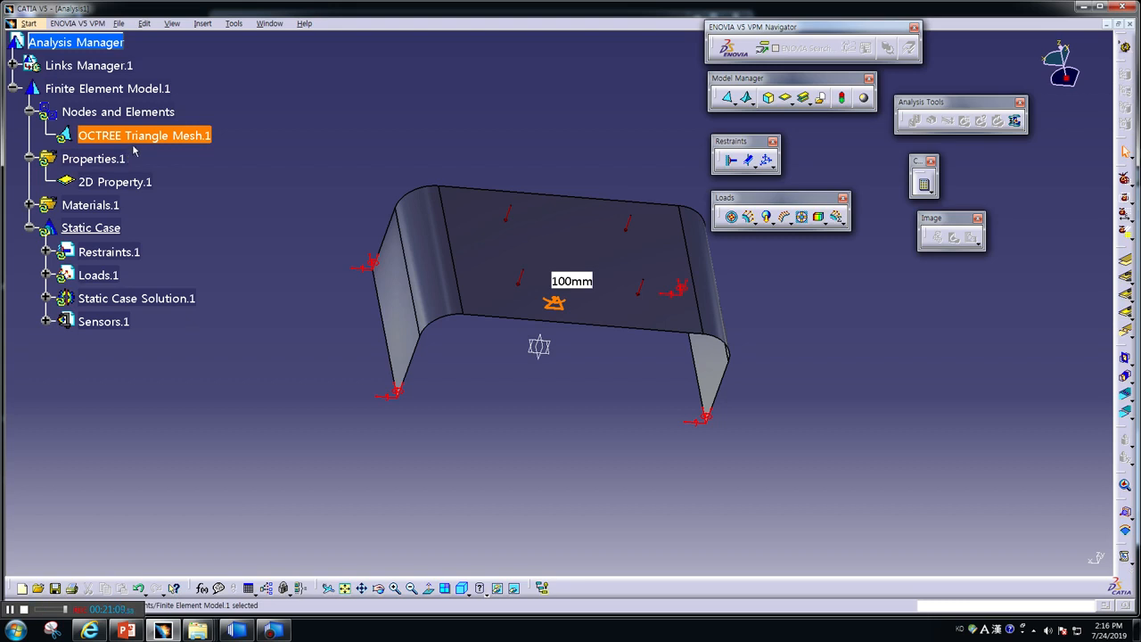
click(112, 116)
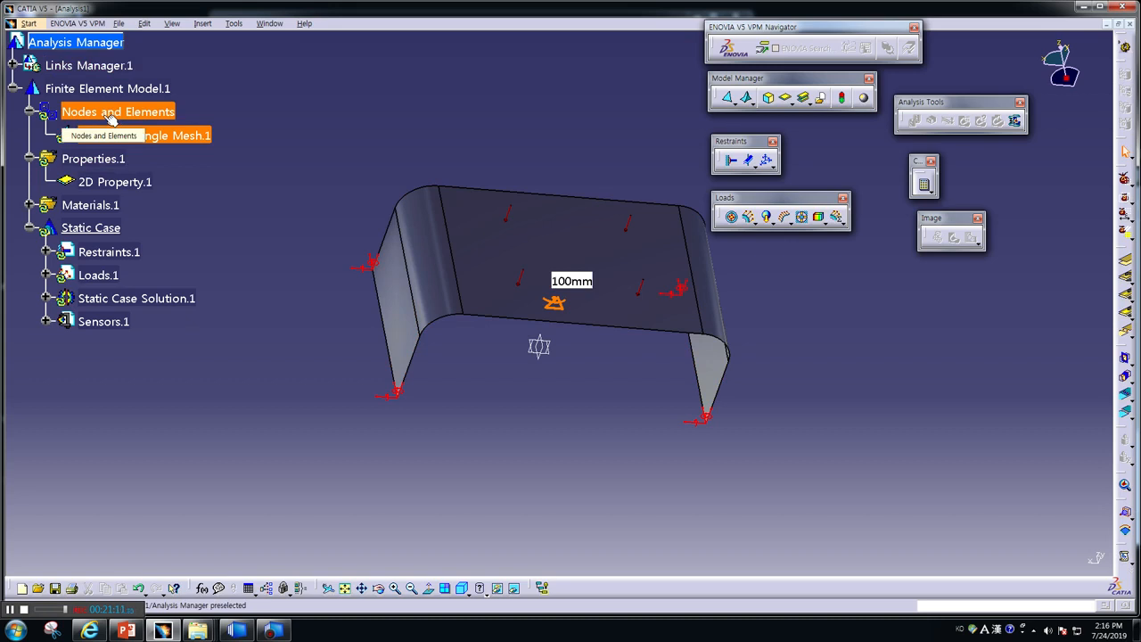
right_click(108, 118)
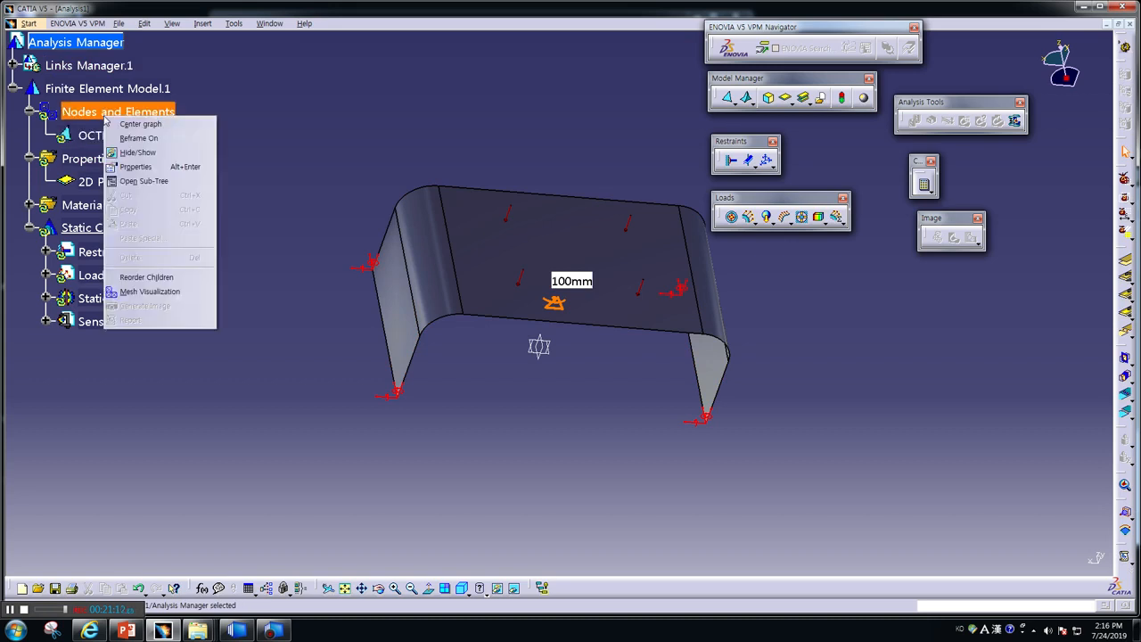
click(154, 292)
click(571, 347)
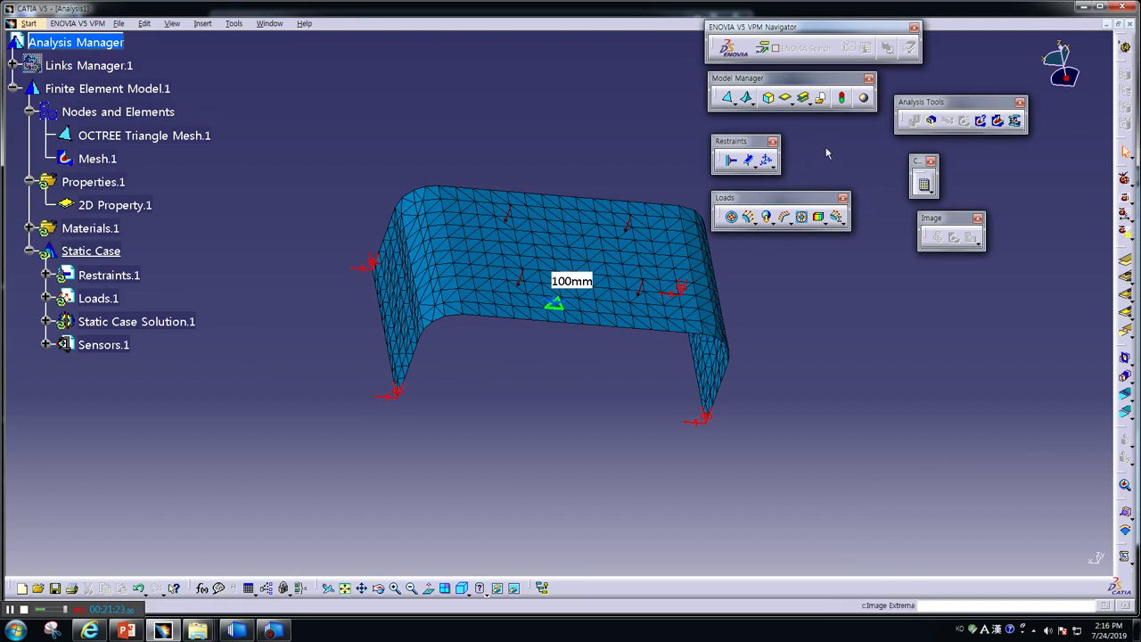
Check the whole model's consistency and compute all of the analysis with the triangle mesh.
click(842, 98)
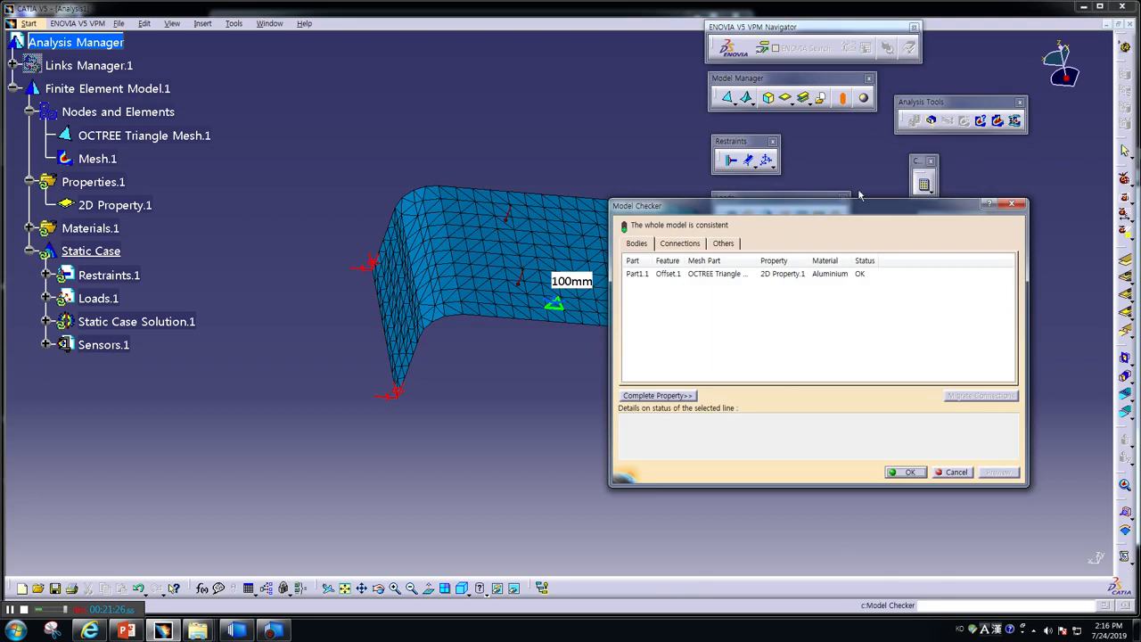
click(904, 472)
click(926, 185)
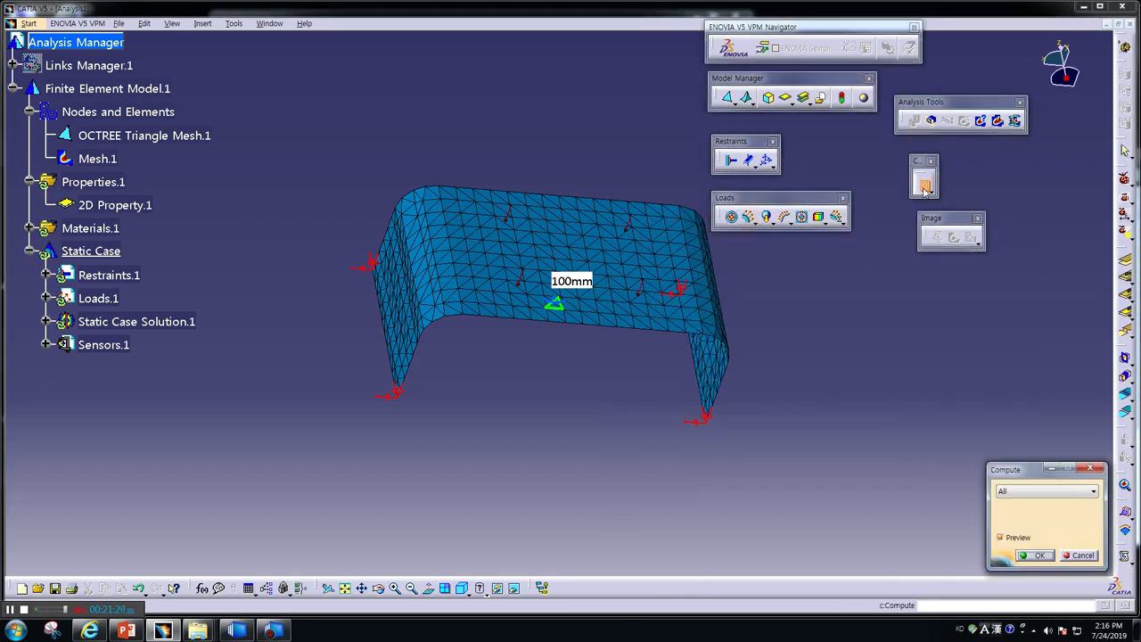
click(1040, 556)
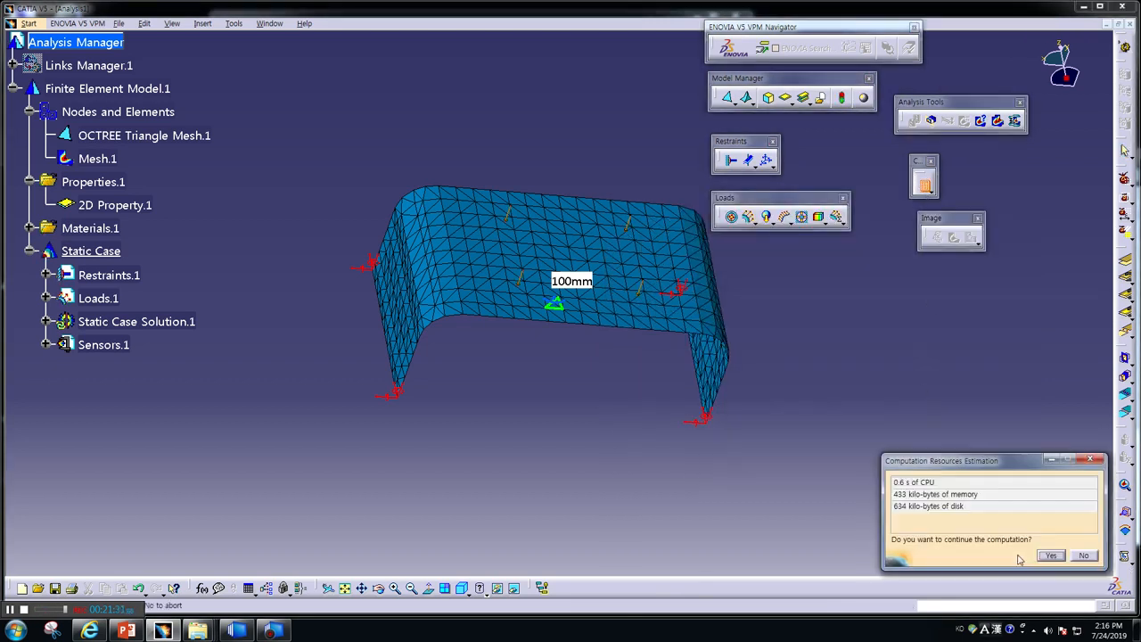
click(1050, 557)
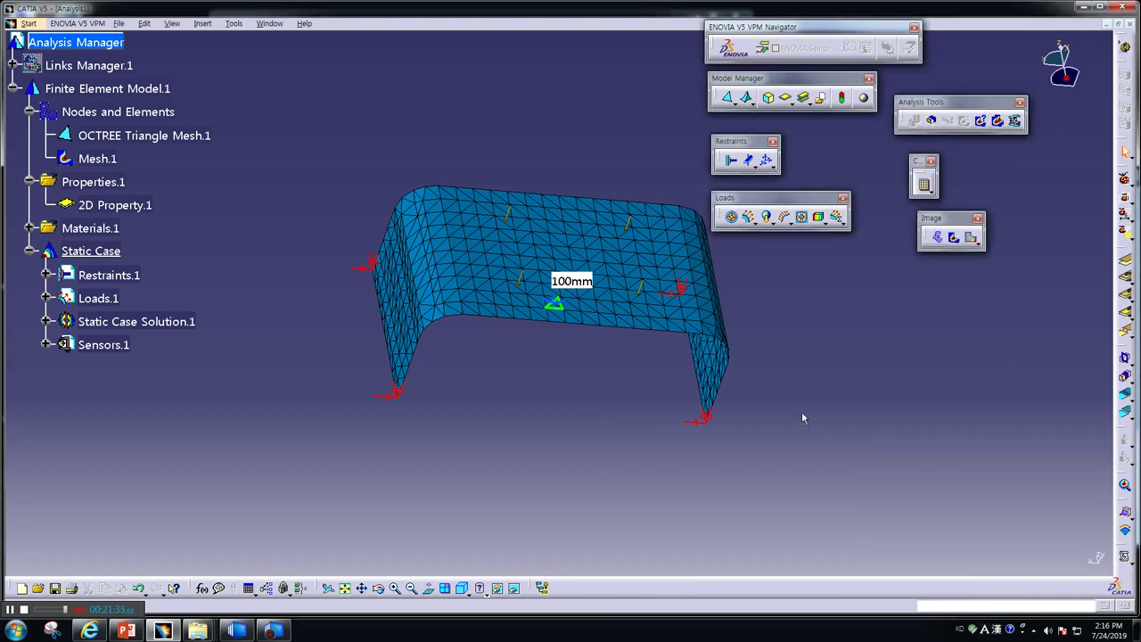
Examine the deformation, Von Mises stress and displacement results of the triangle-meshed shell.
click(939, 238)
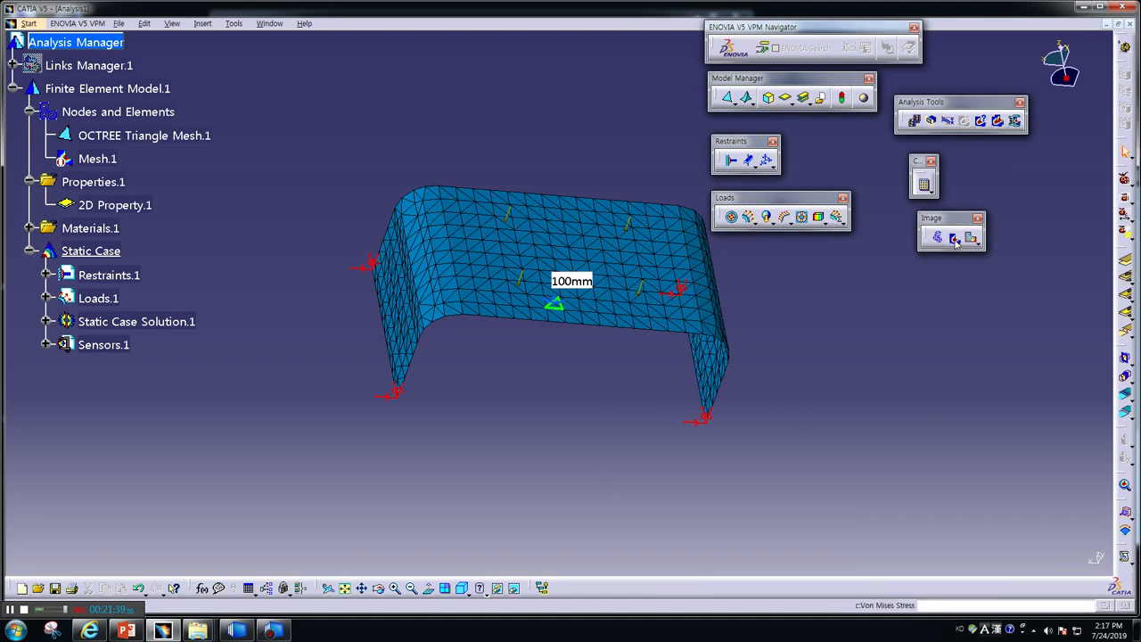
click(954, 238)
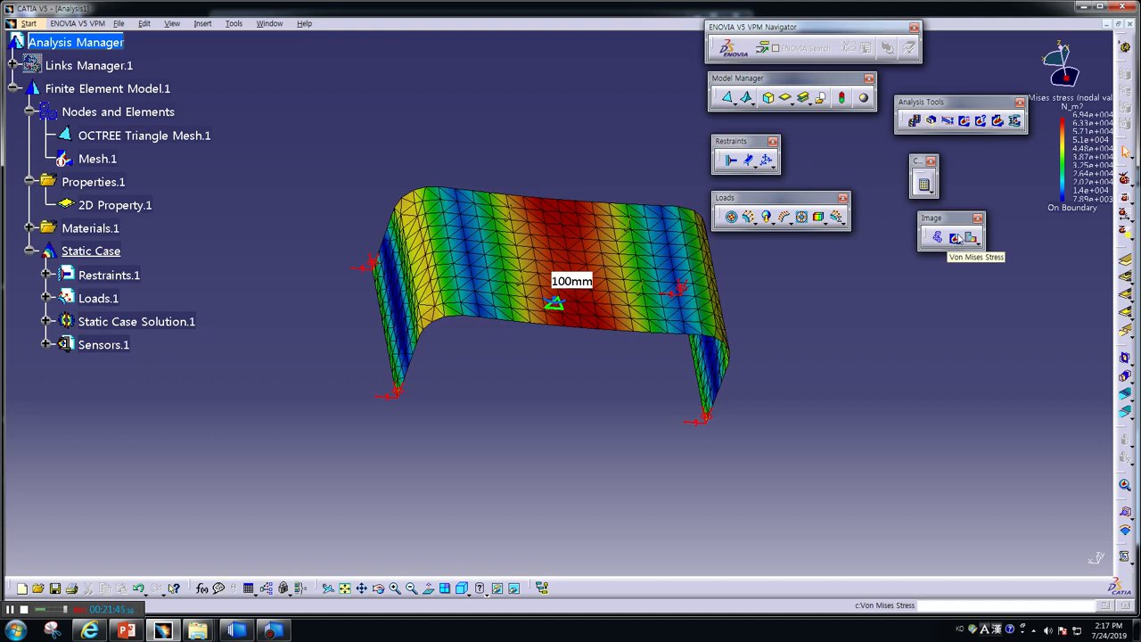
click(973, 238)
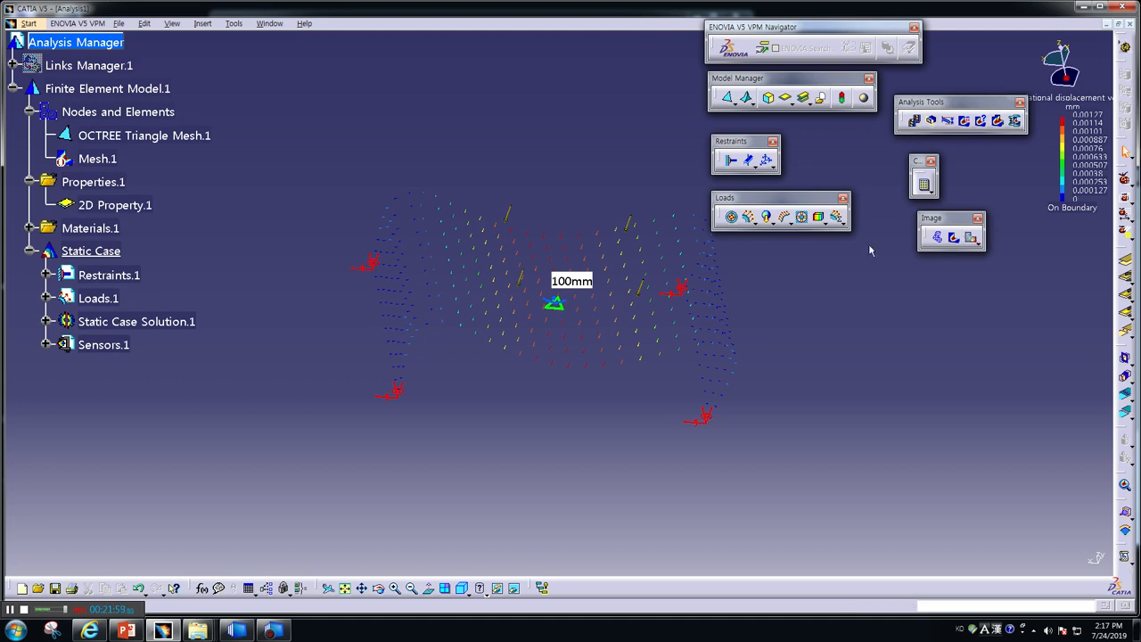
View the shell part in the Product1 document and return to Analysis1.
click(269, 24)
click(292, 102)
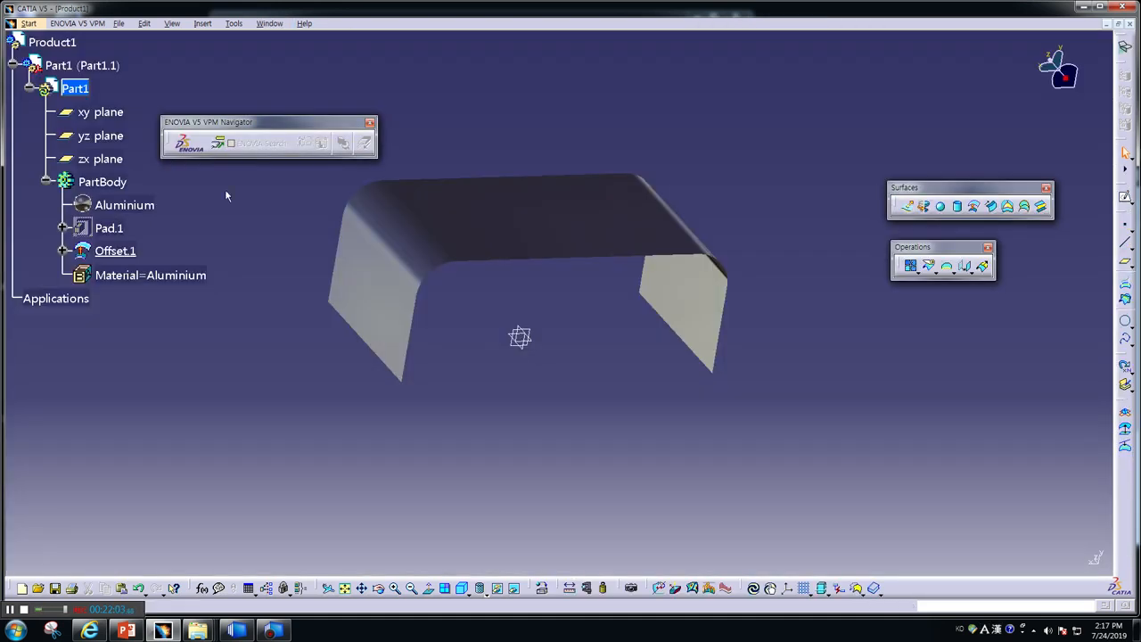
click(269, 24)
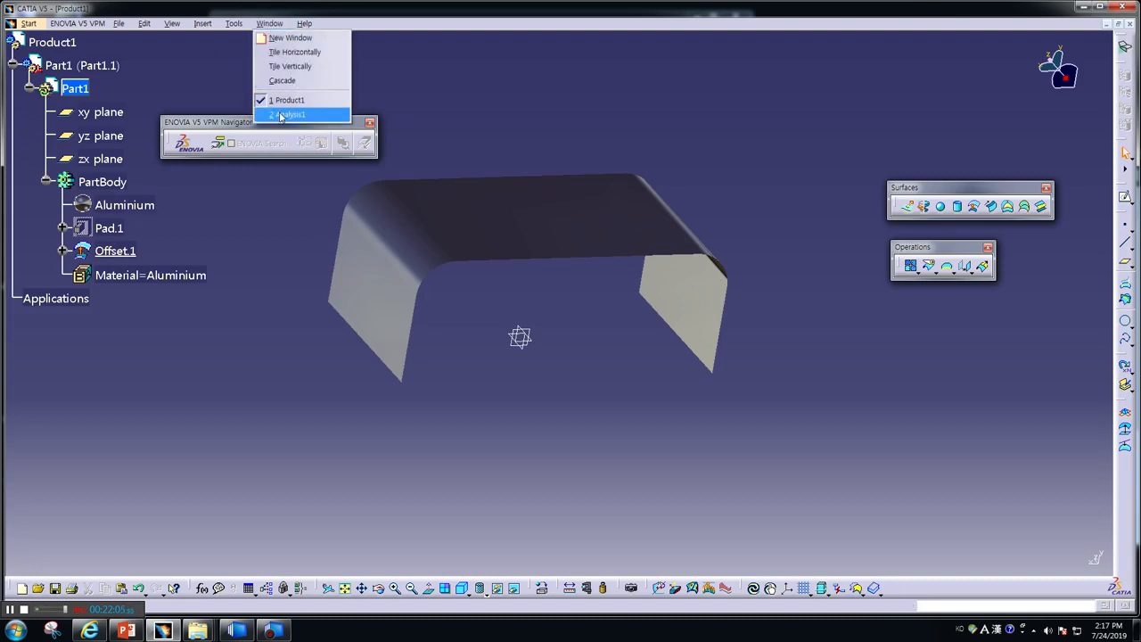
click(287, 115)
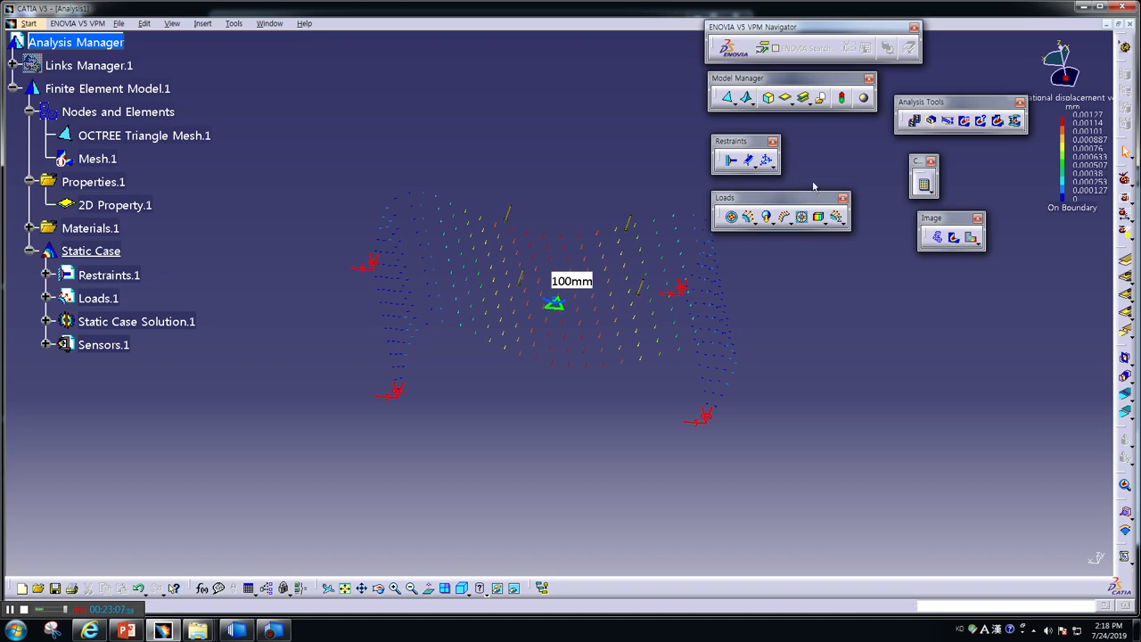
Switch the analysis to the Advanced Meshing Tools workbench.
click(735, 103)
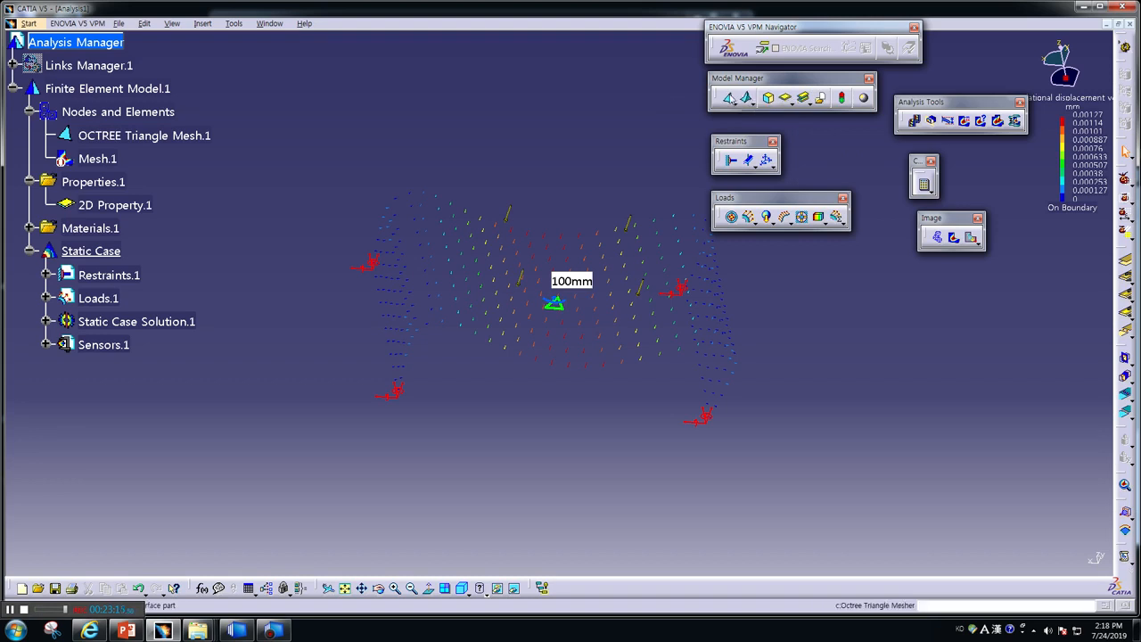
click(733, 107)
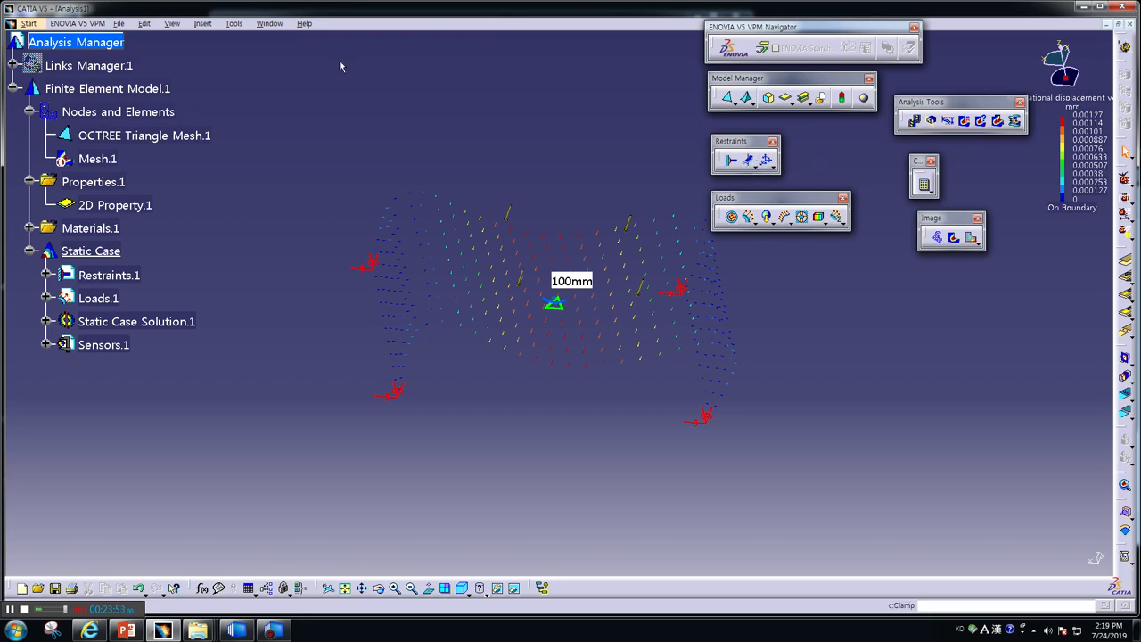
click(29, 23)
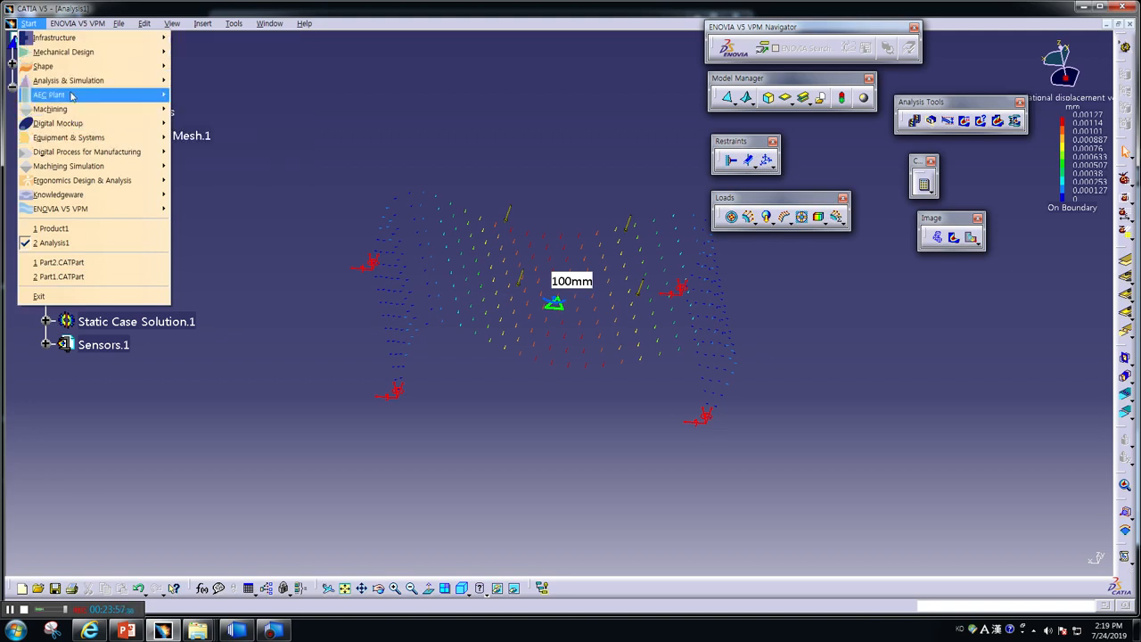
mouse_move(89, 81)
click(223, 79)
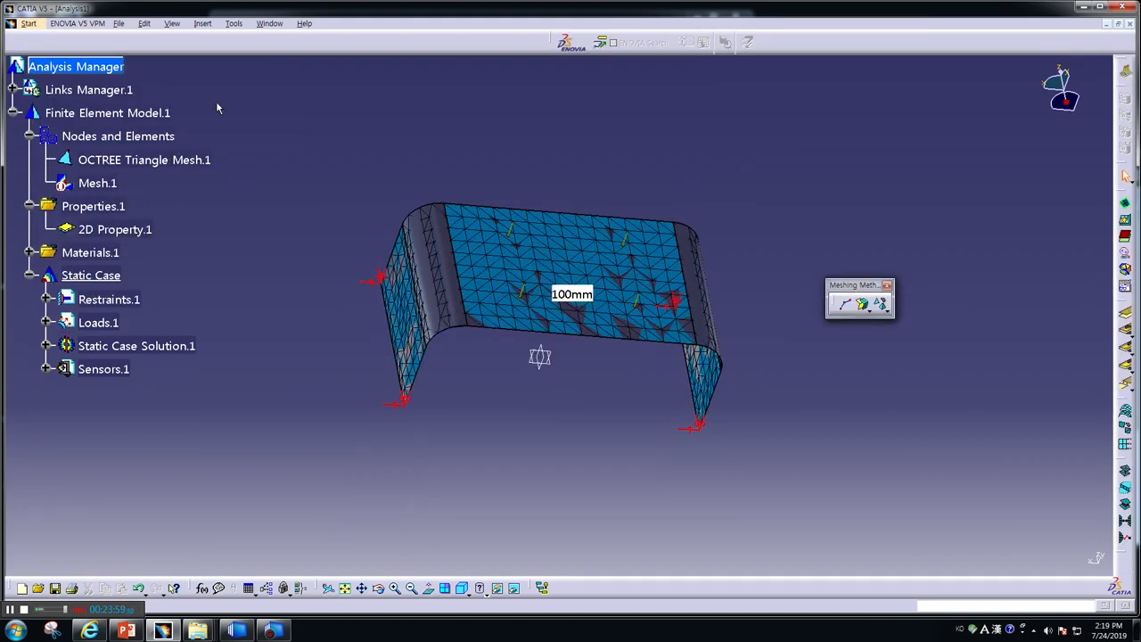
click(865, 310)
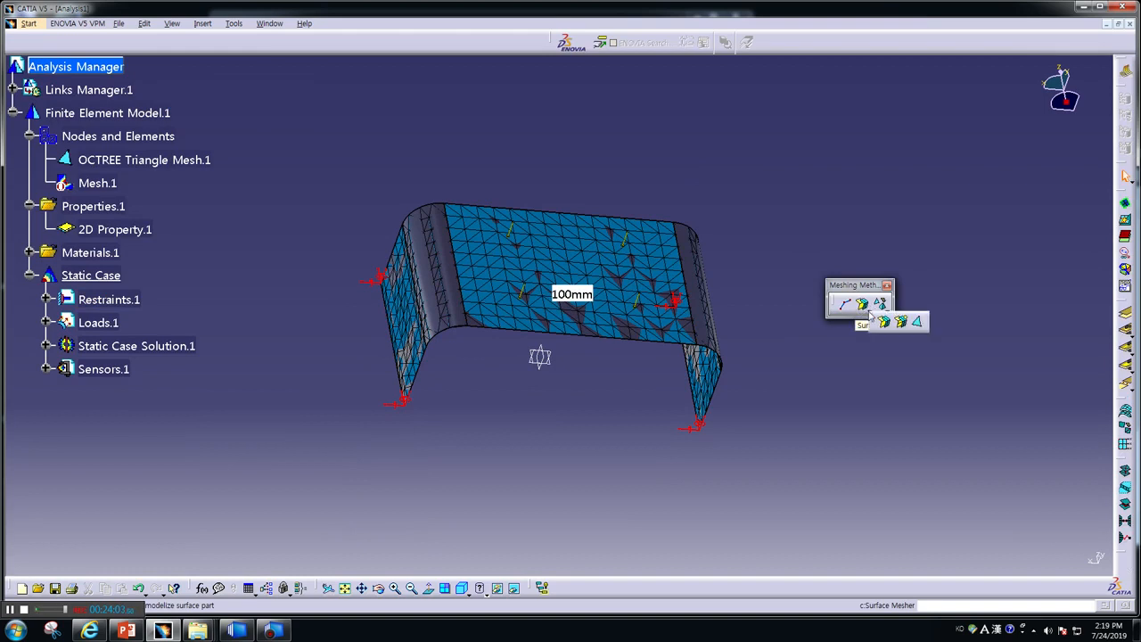
click(916, 324)
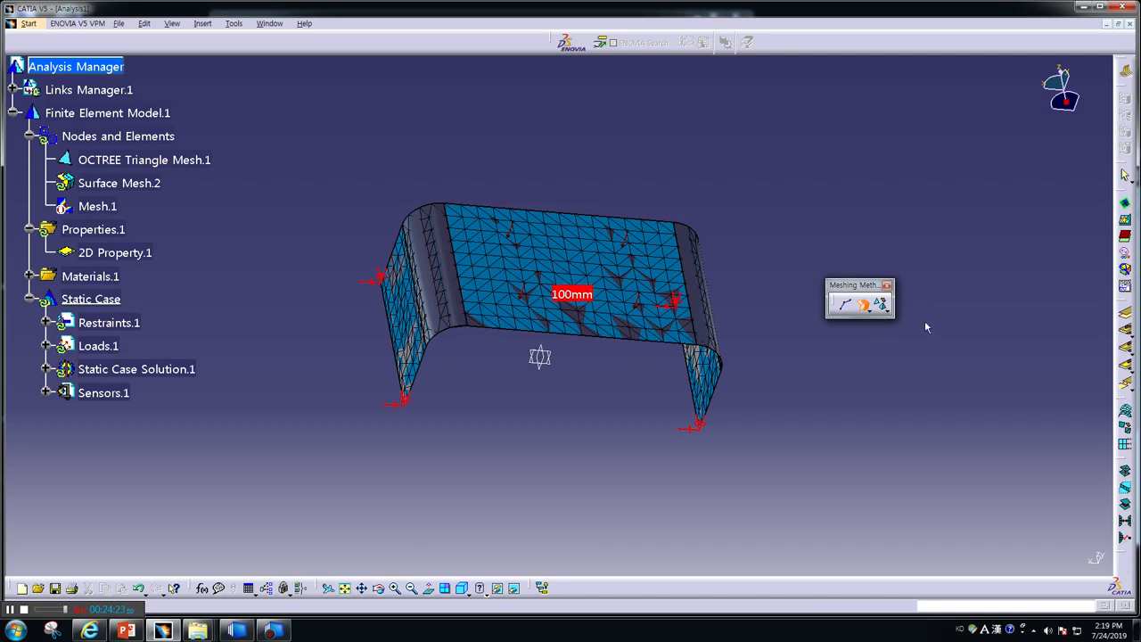
key(Escape)
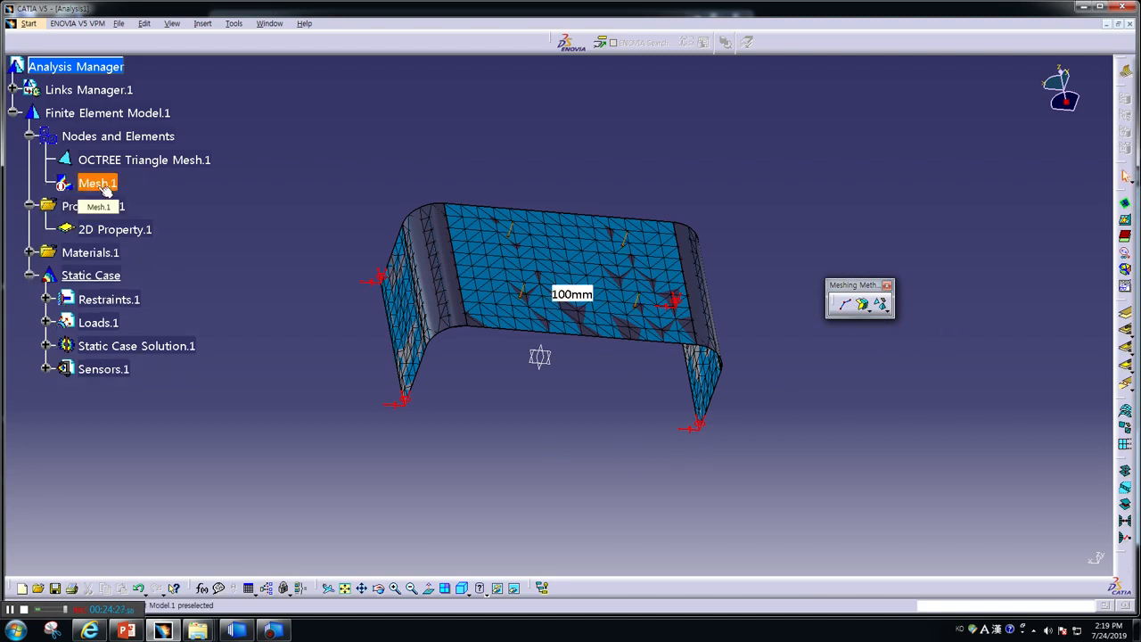
Delete Mesh.1 and the existing OCTREE Triangle Mesh from the finite element model.
right_click(104, 189)
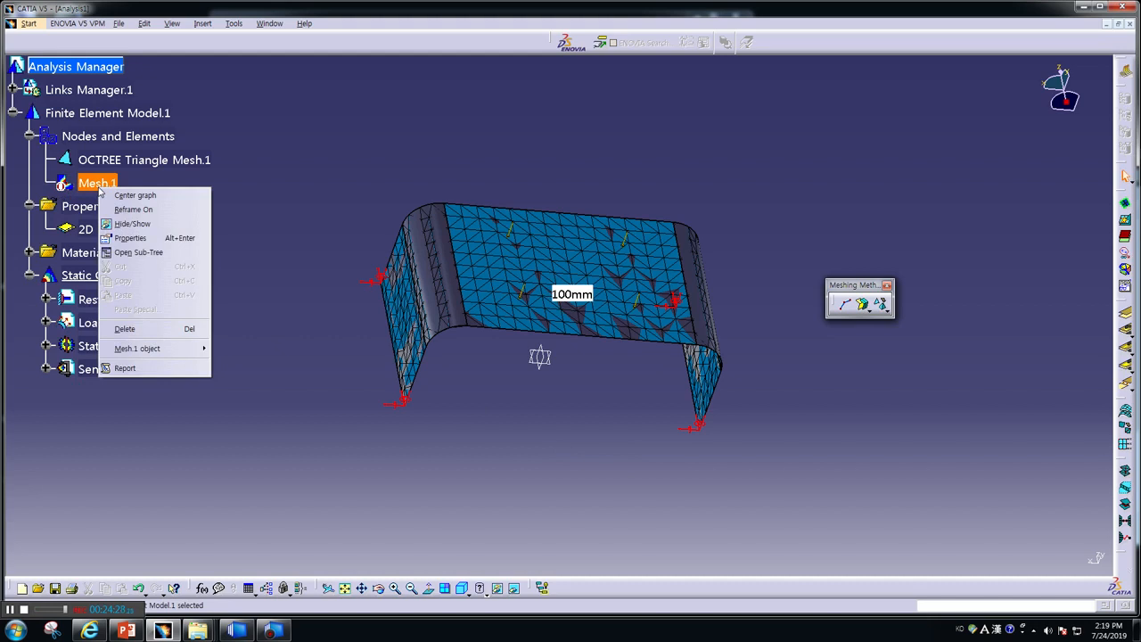
click(125, 328)
right_click(117, 166)
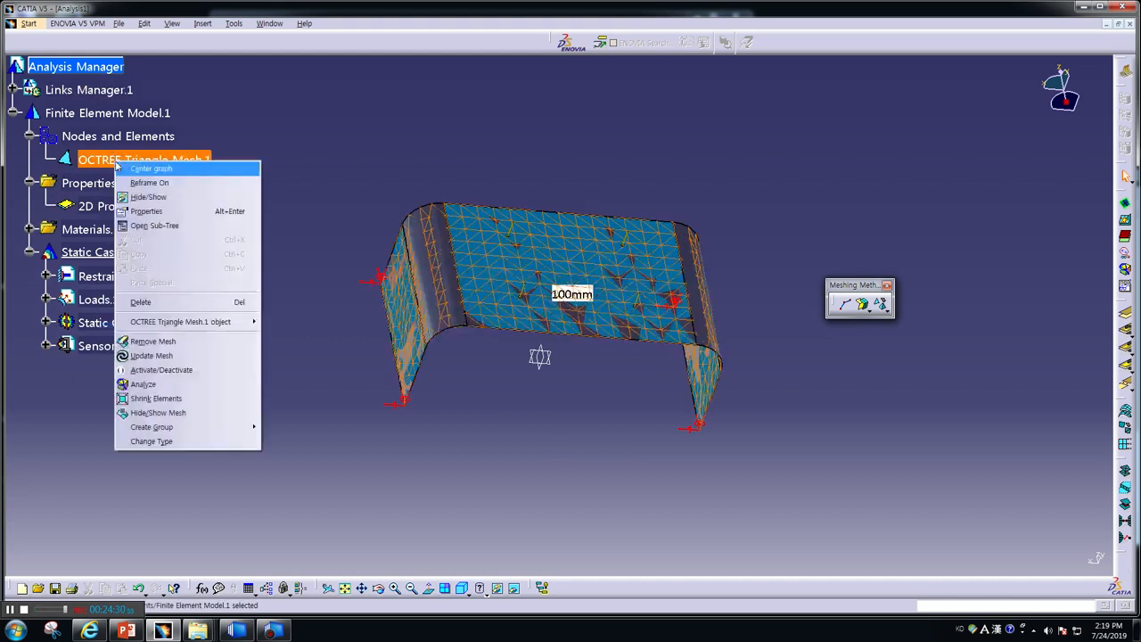
click(140, 302)
Create a linear surface mesh on the shell with a 50 mm mesh size and quads only.
click(866, 311)
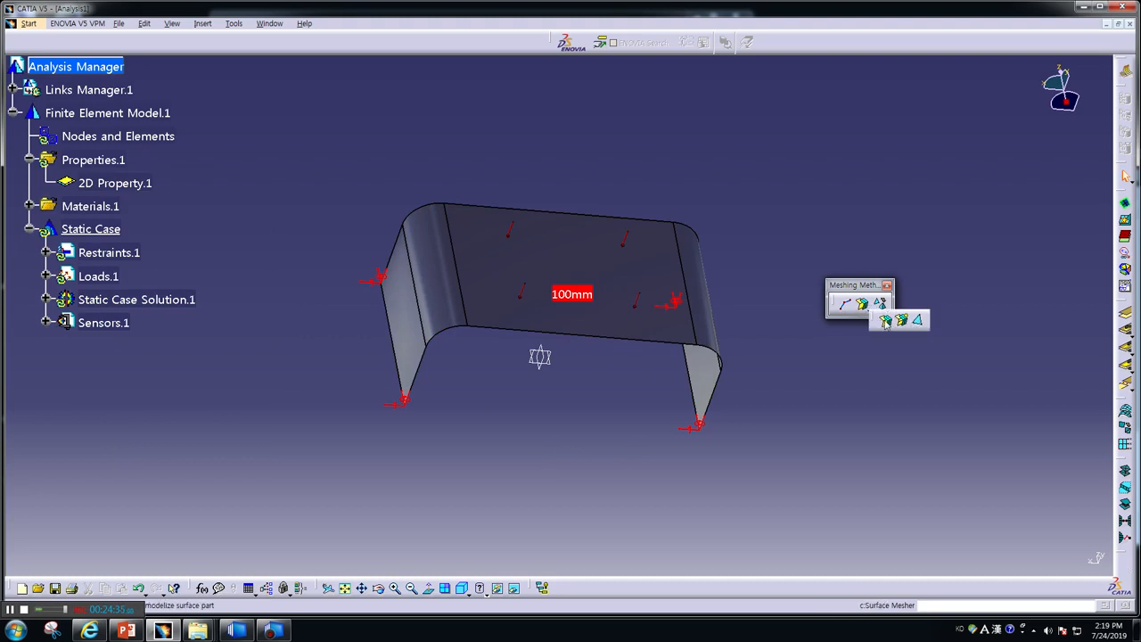
click(885, 323)
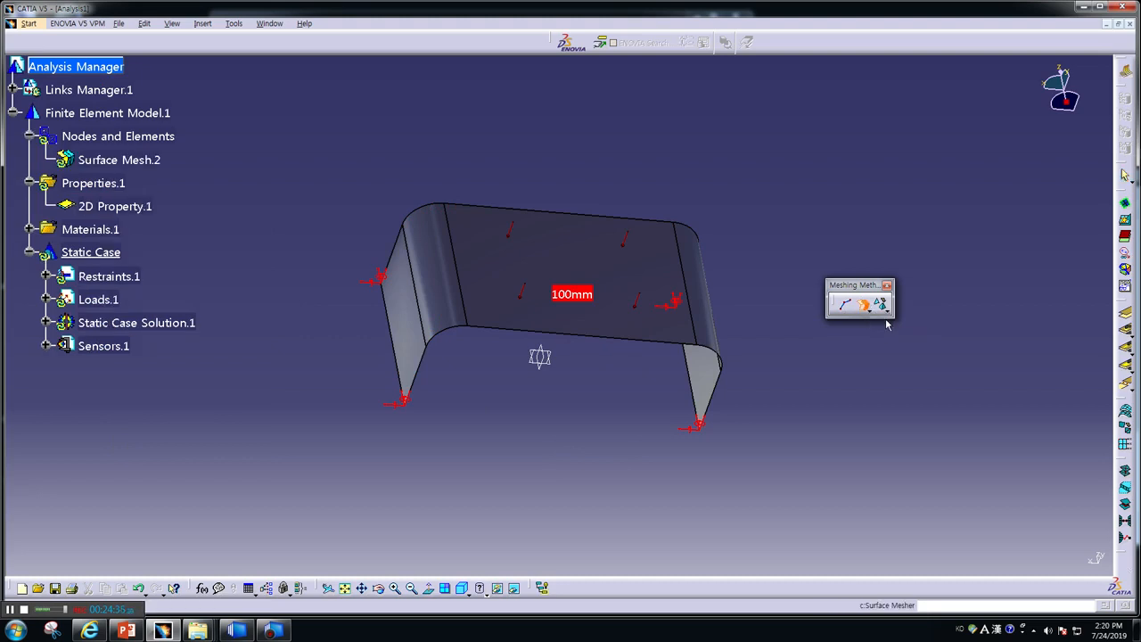
click(479, 278)
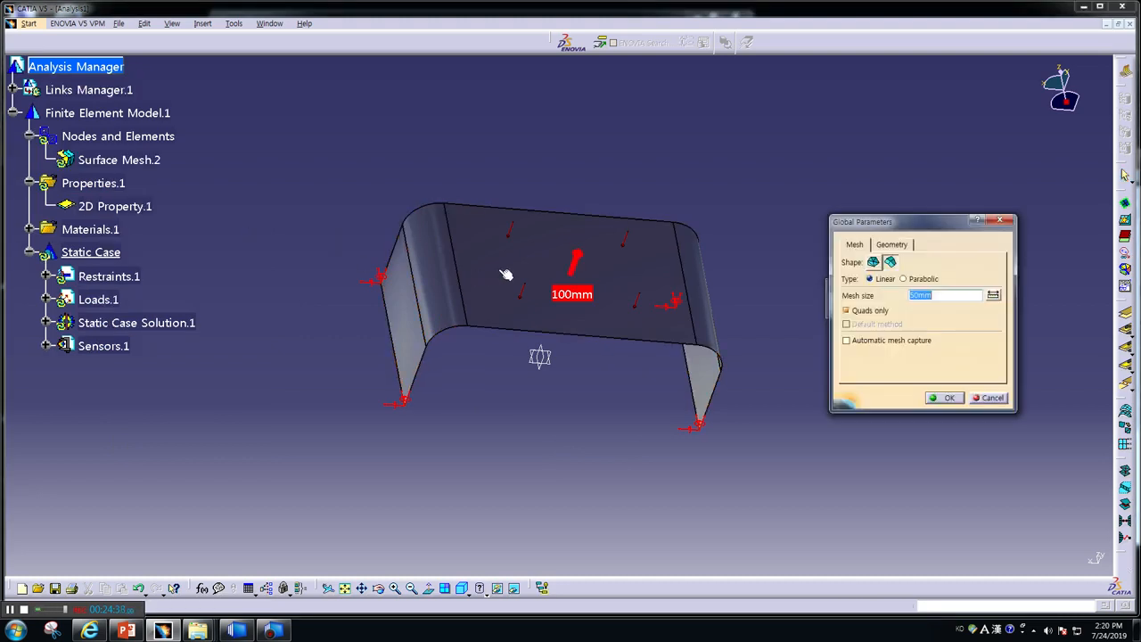
click(947, 398)
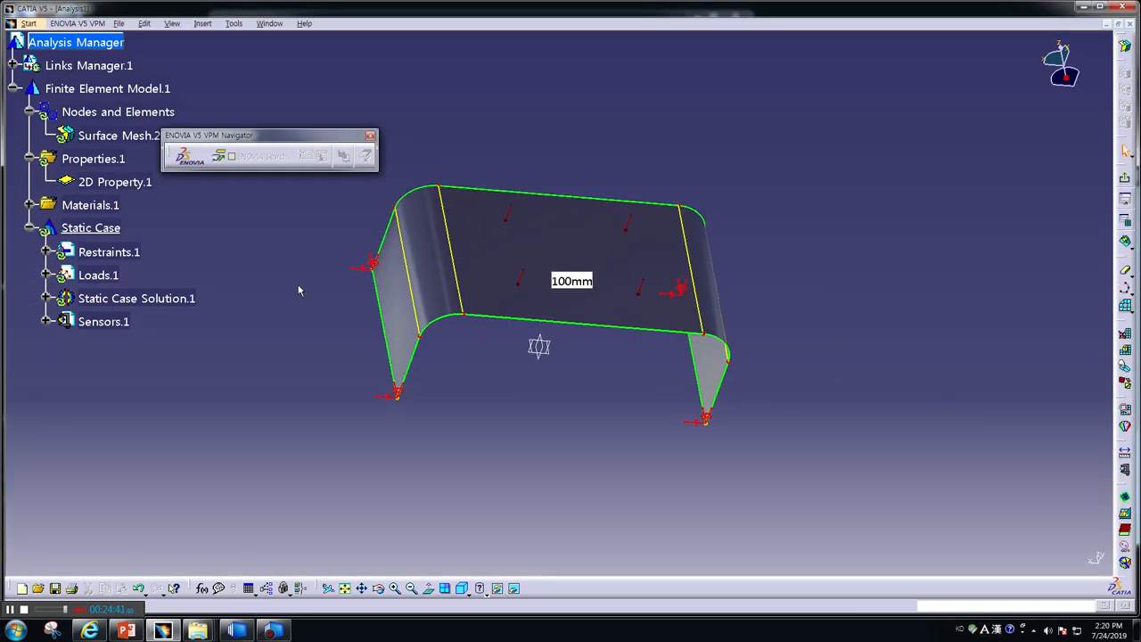
Try to delete the surface mesh while in surface meshing mode, moving the ENOVIA toolbar clear of the tree.
right_click(94, 139)
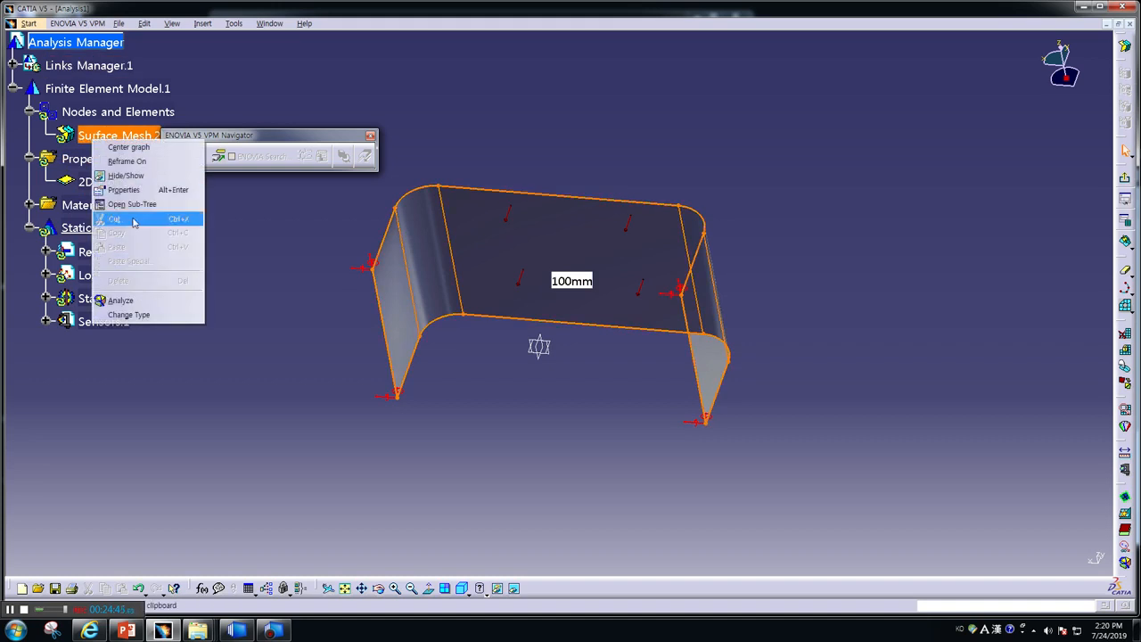
click(84, 113)
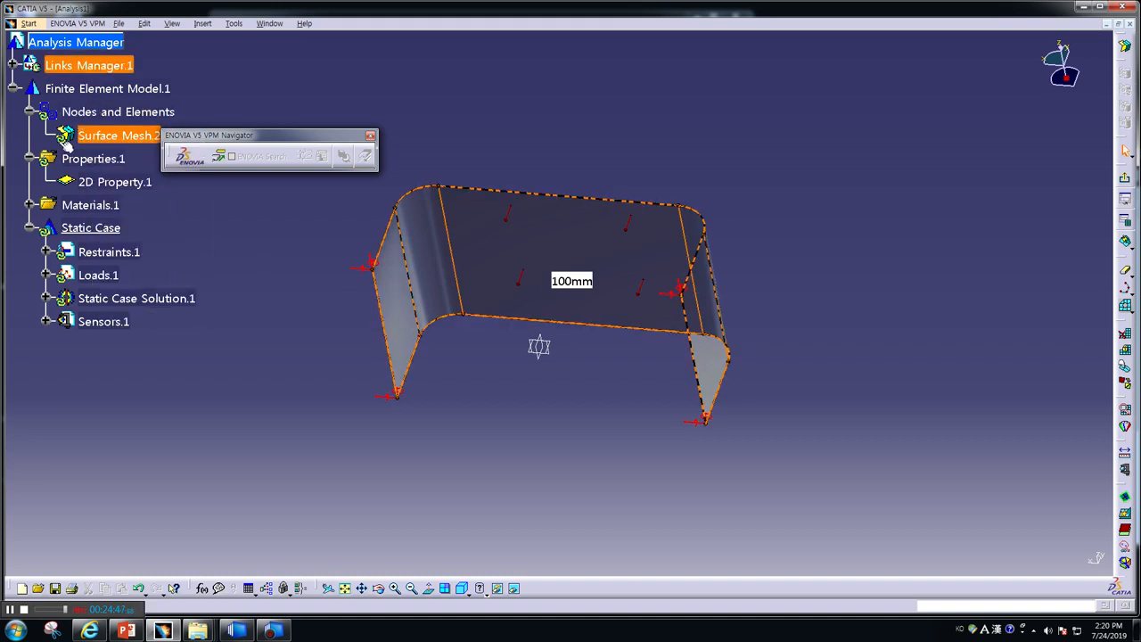
drag(223, 139, 322, 95)
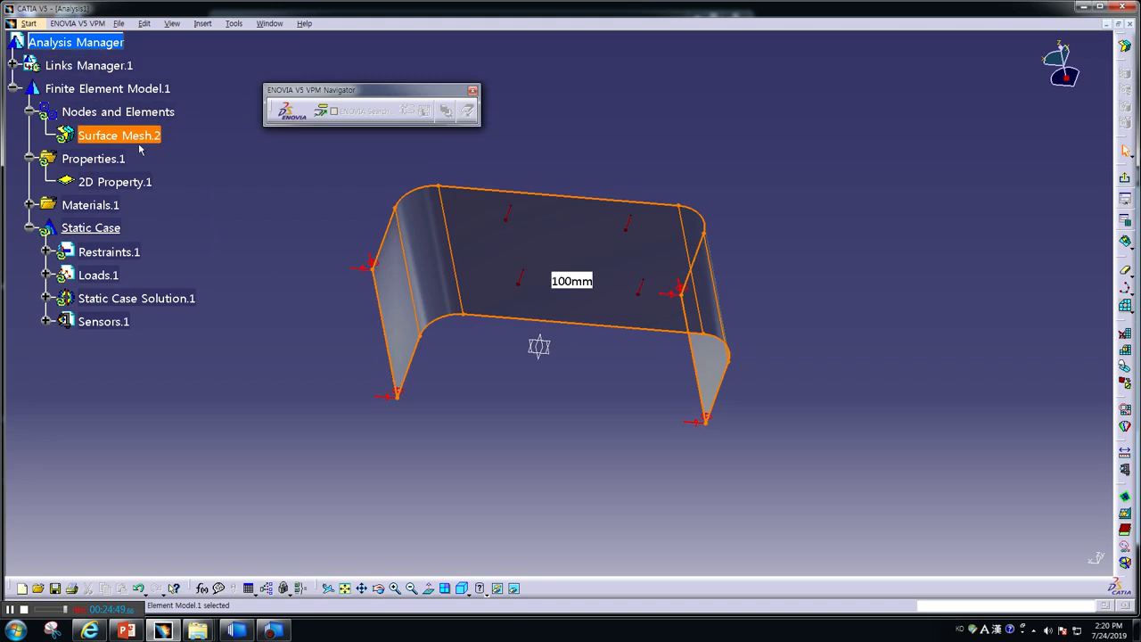
click(221, 192)
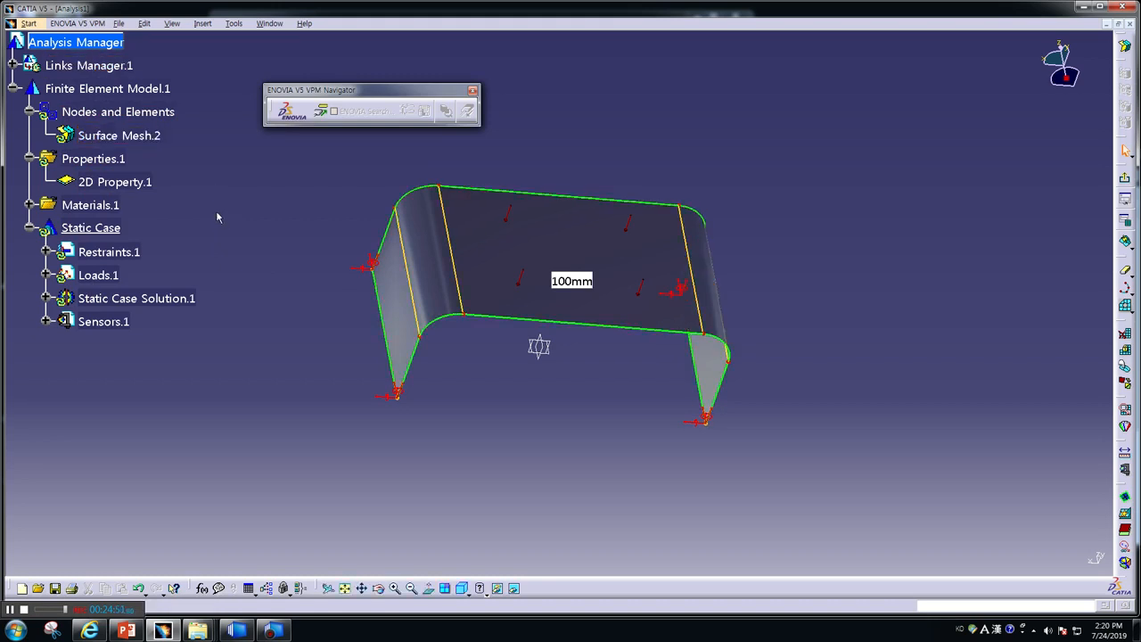
right_click(123, 137)
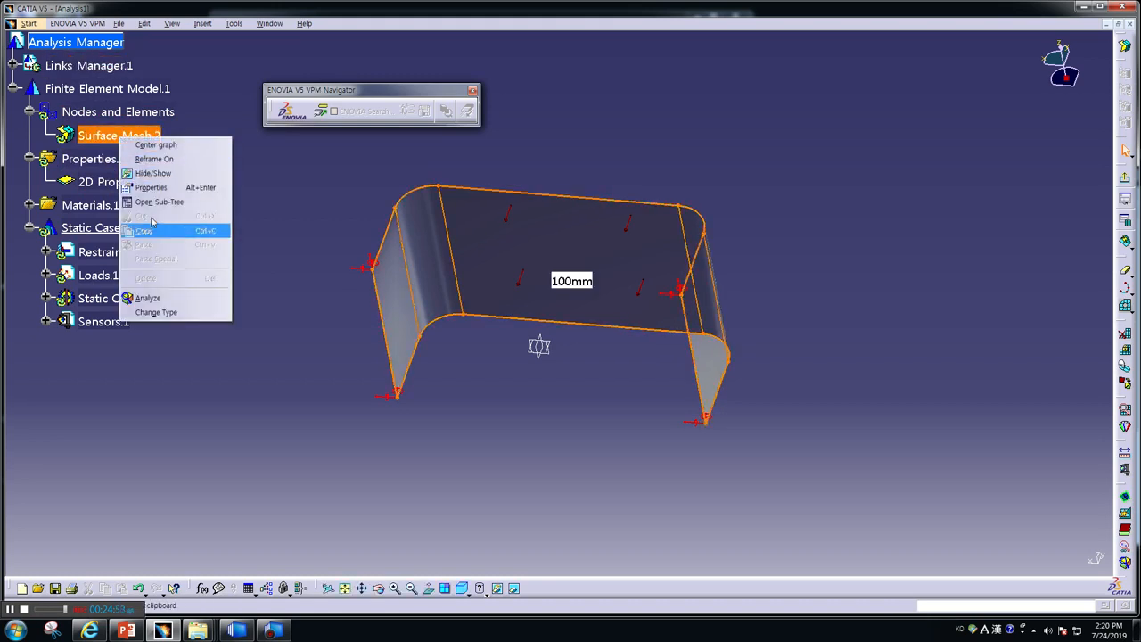
click(285, 242)
Return to the Advanced Meshing Tools workbench and delete the surface mesh from the model.
click(30, 24)
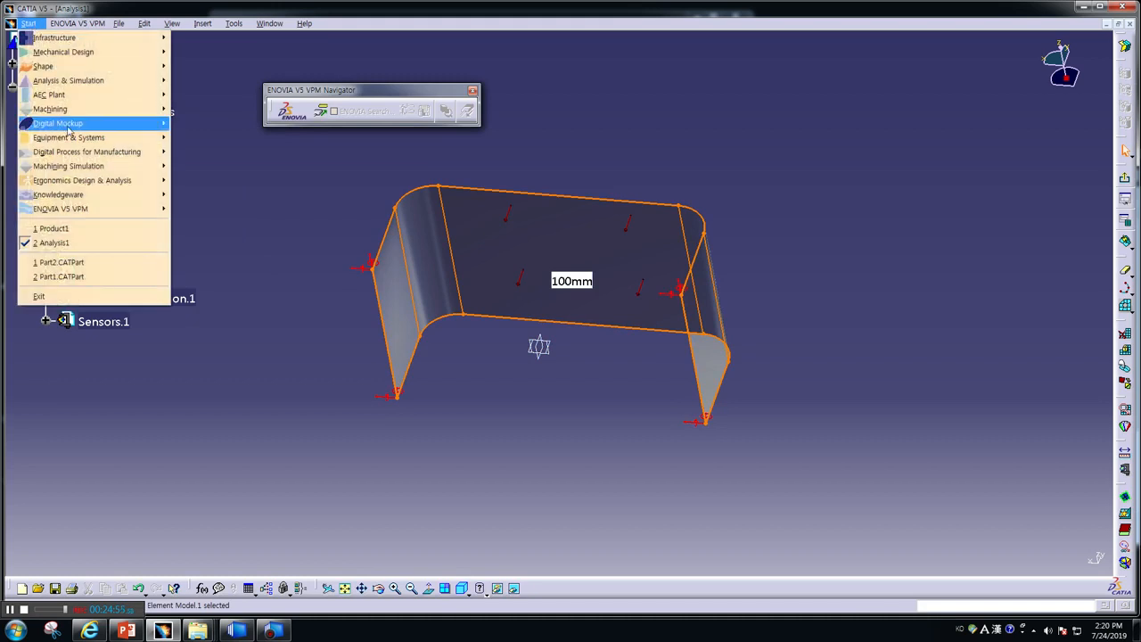
mouse_move(89, 82)
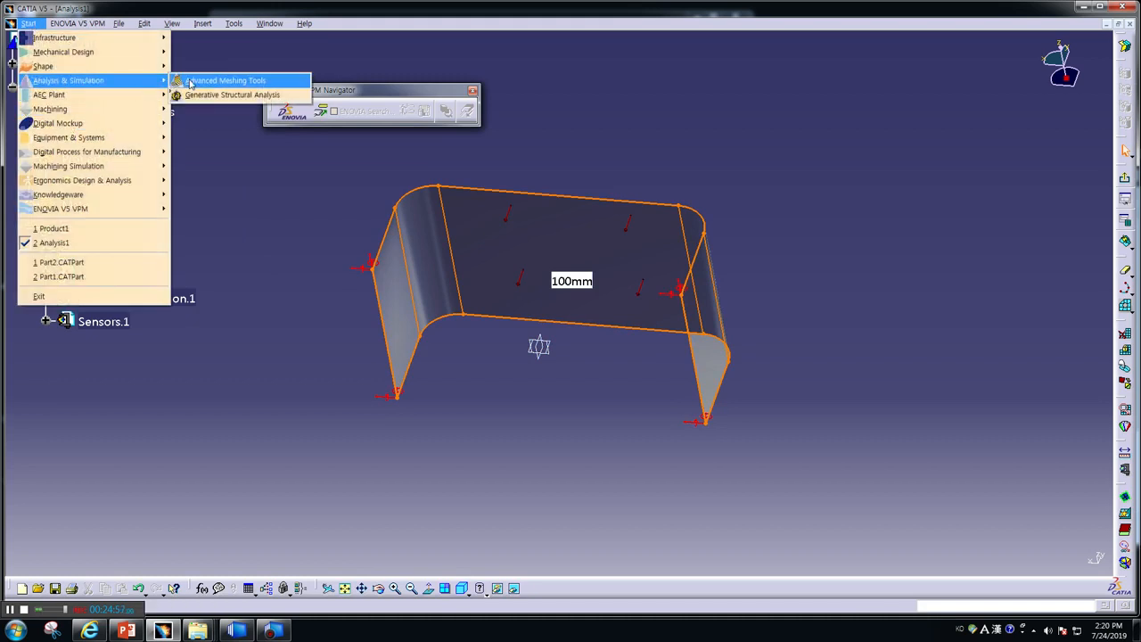
click(205, 81)
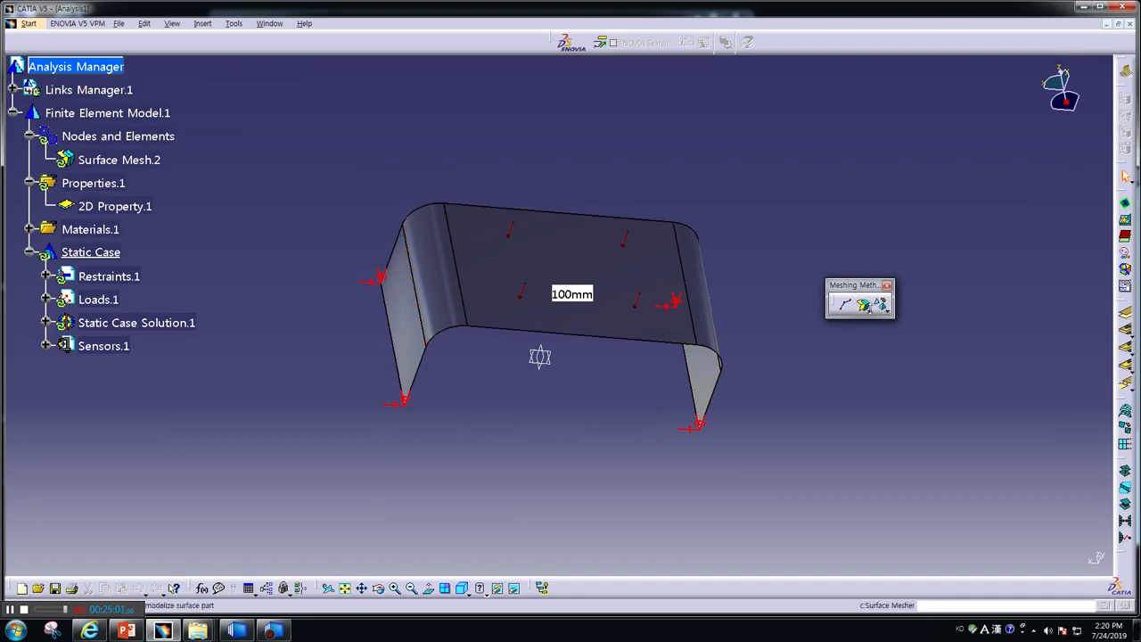
right_click(115, 164)
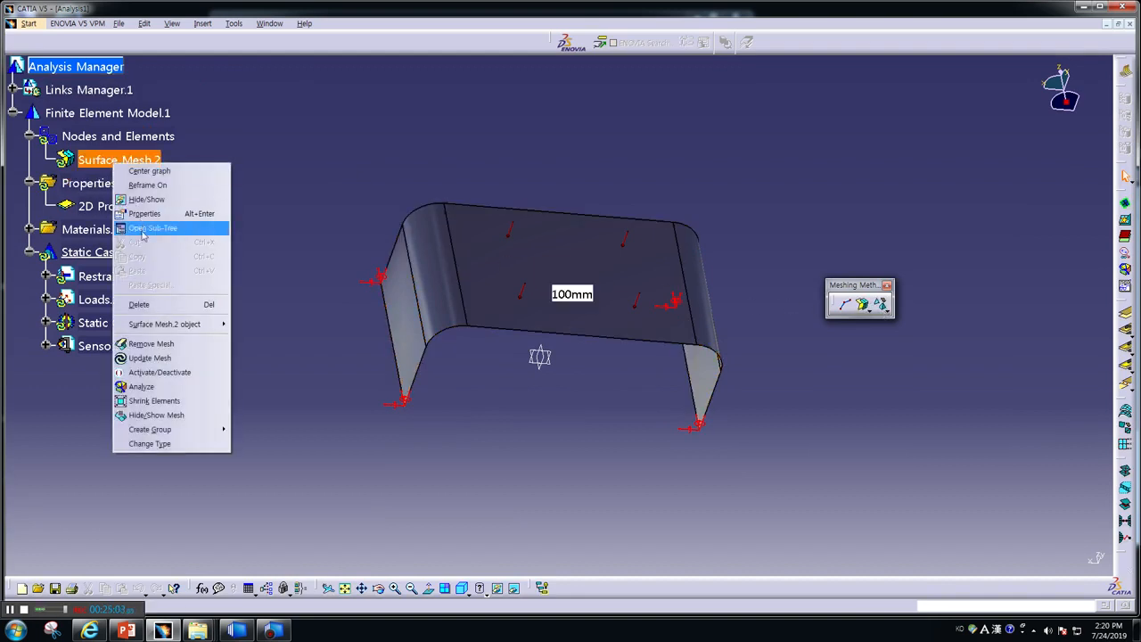
click(143, 306)
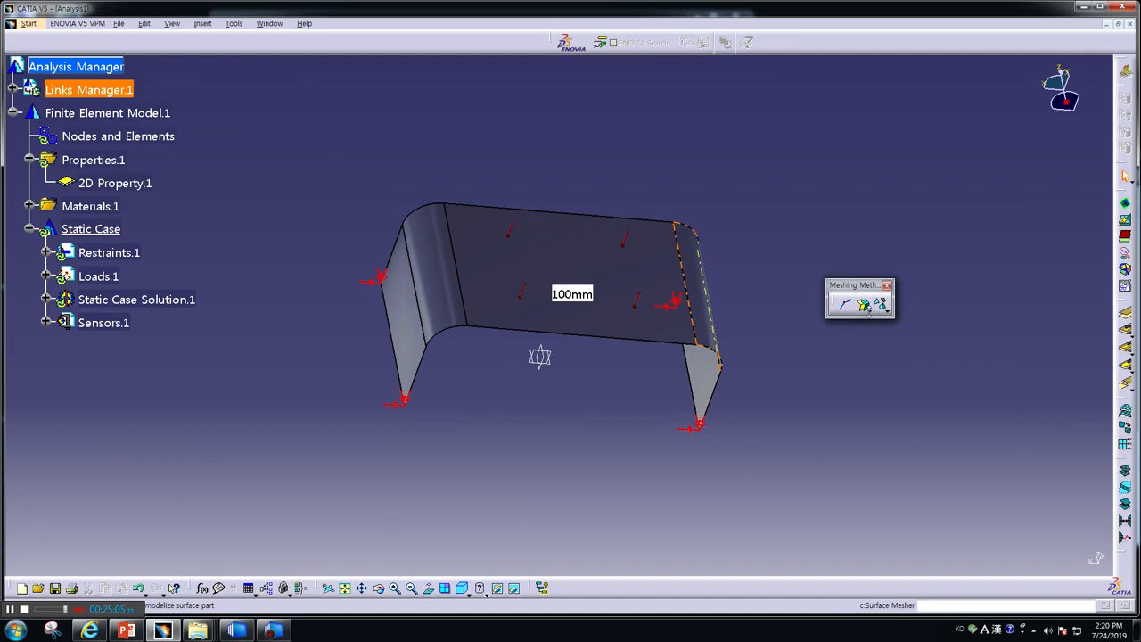
Create an Octree triangle mesh on the shell with linear elements and a size of 50 mm.
click(865, 308)
click(920, 324)
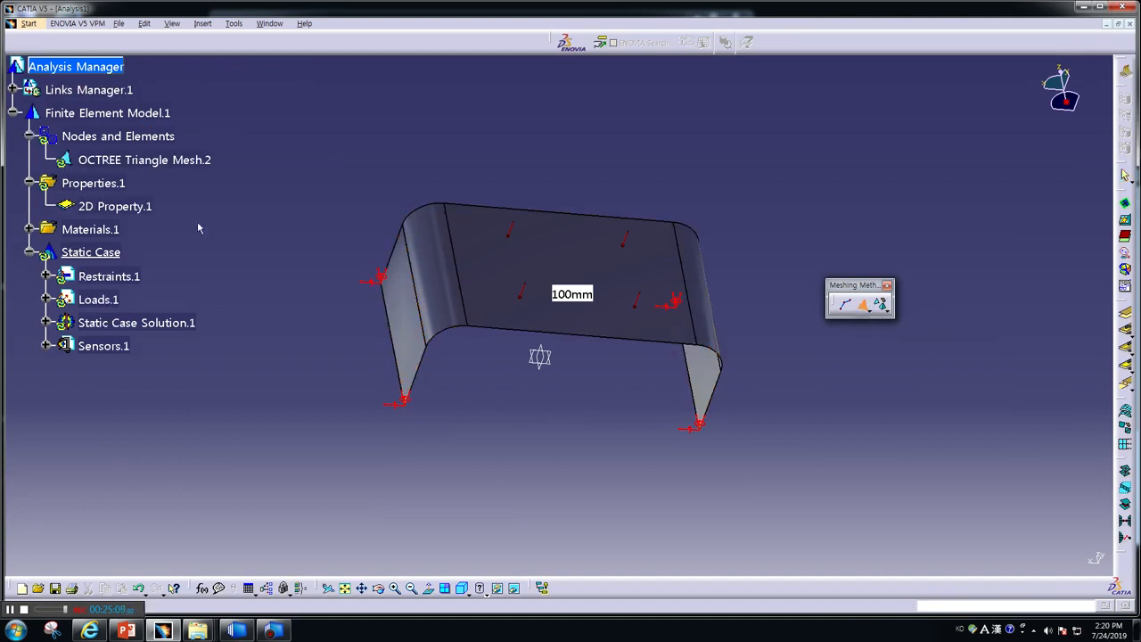
click(865, 306)
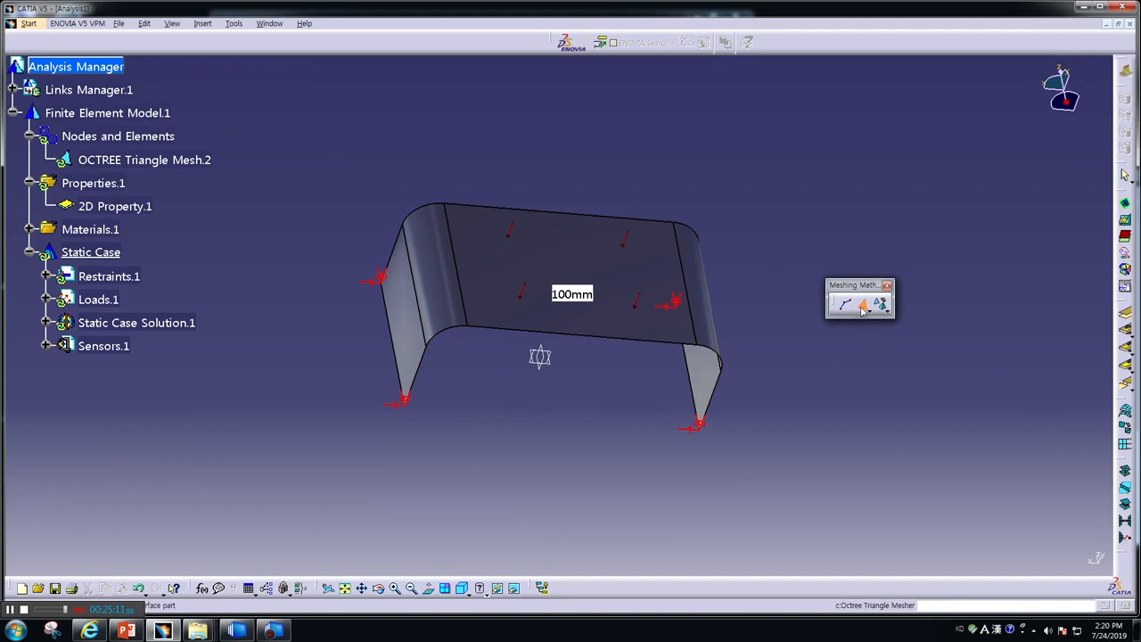
click(589, 264)
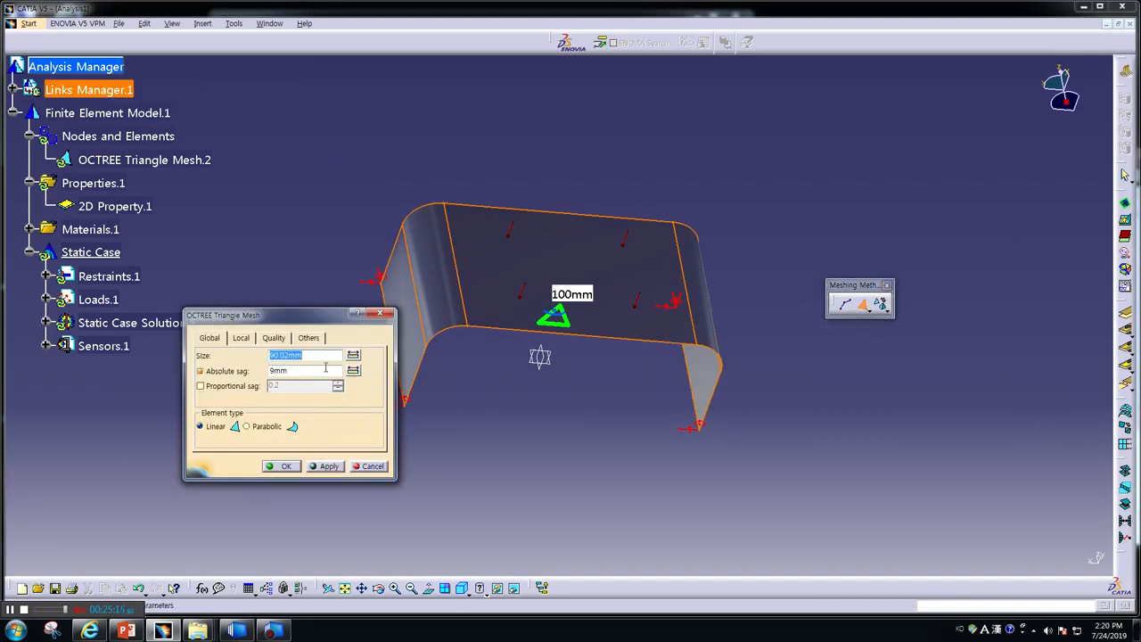
text(50)
click(326, 467)
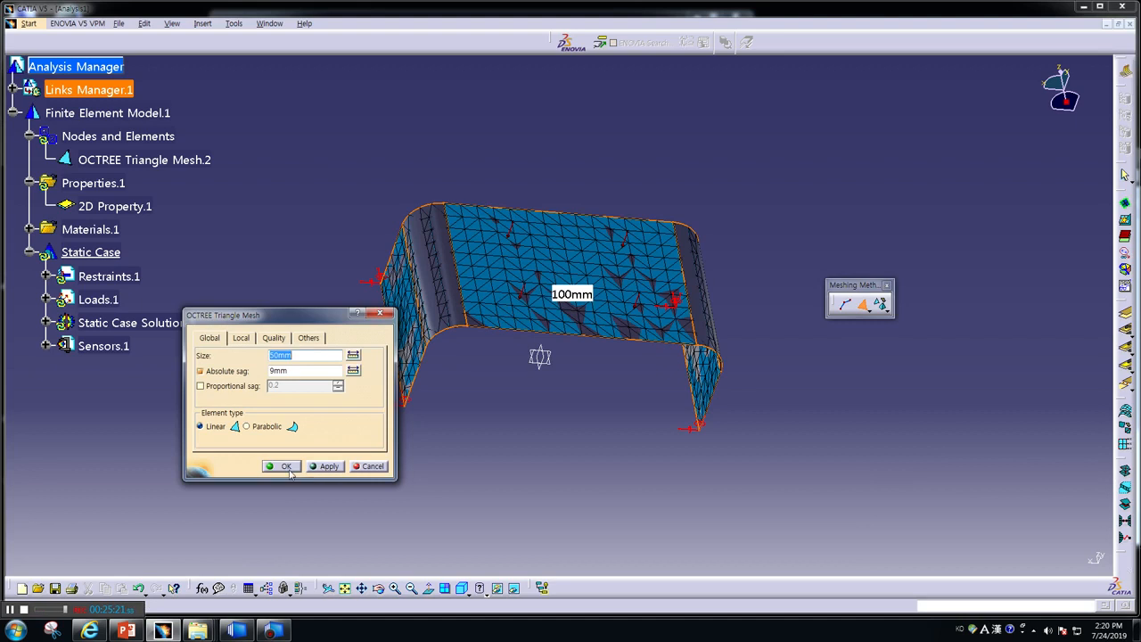
click(286, 467)
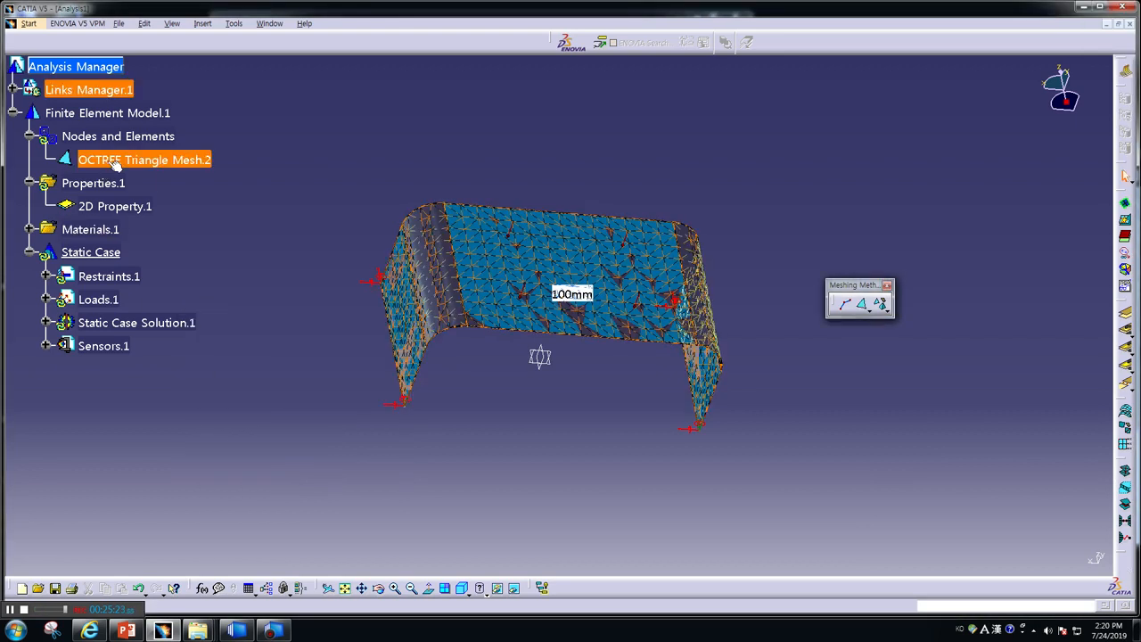